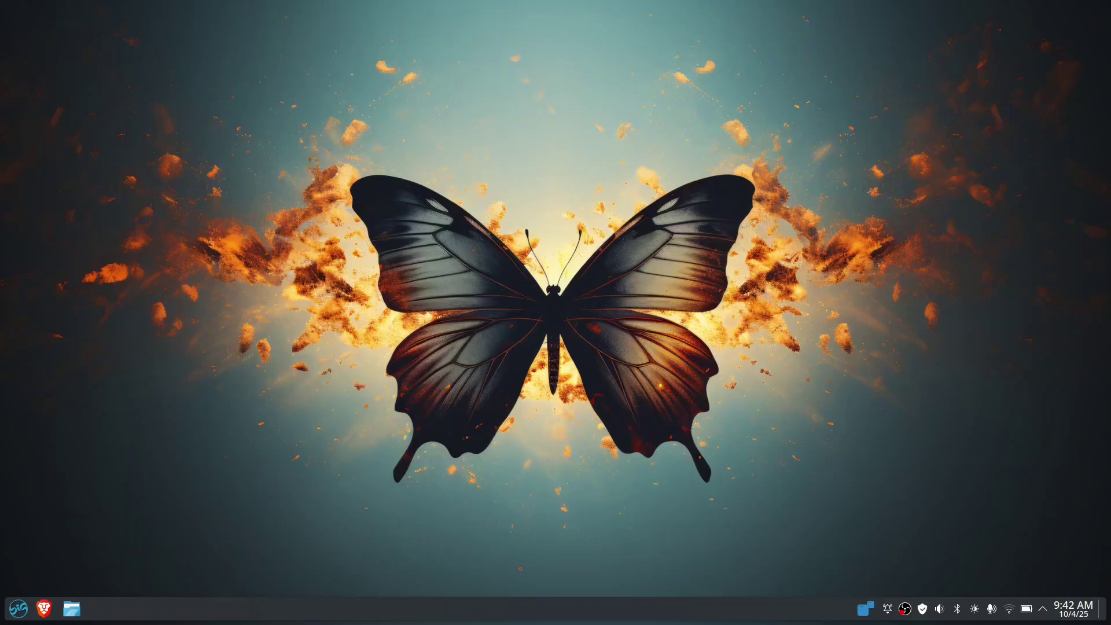
# Step: Open Brave and load the BigLinux website by entering biglinux in the address bar
pyautogui.click(18, 609)
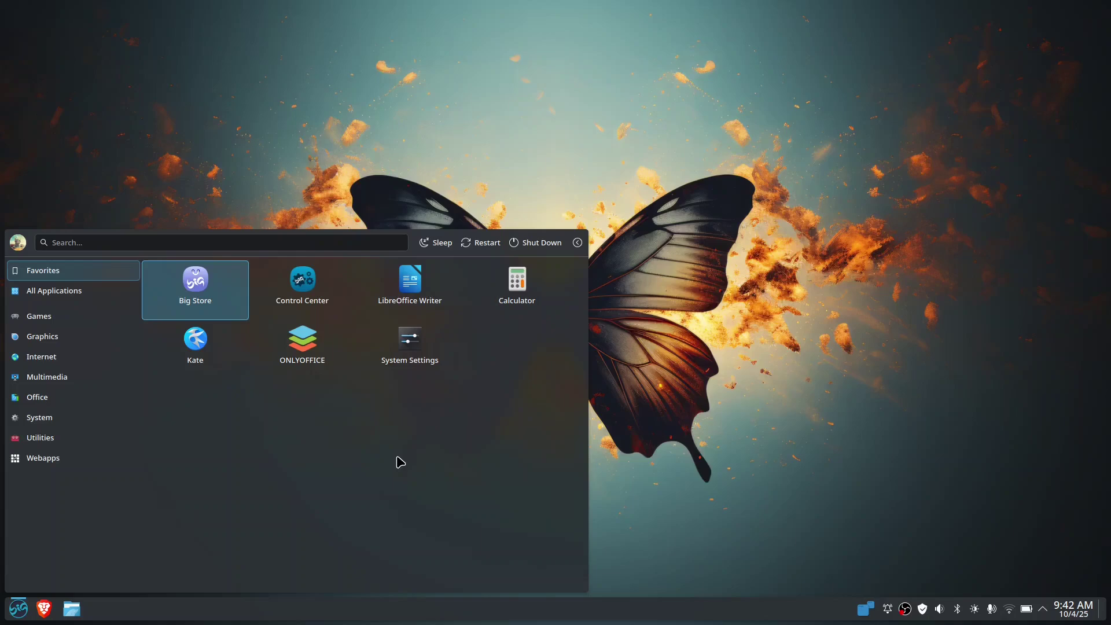
pyautogui.click(342, 184)
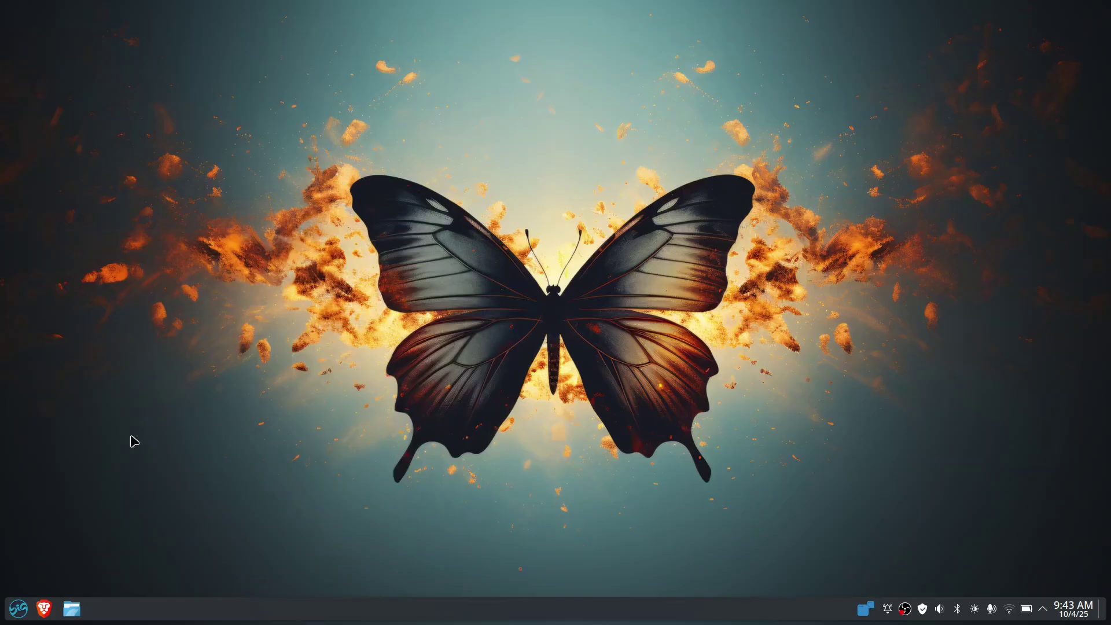
pyautogui.moveTo(43, 608); pyautogui.dragTo(253, 427)
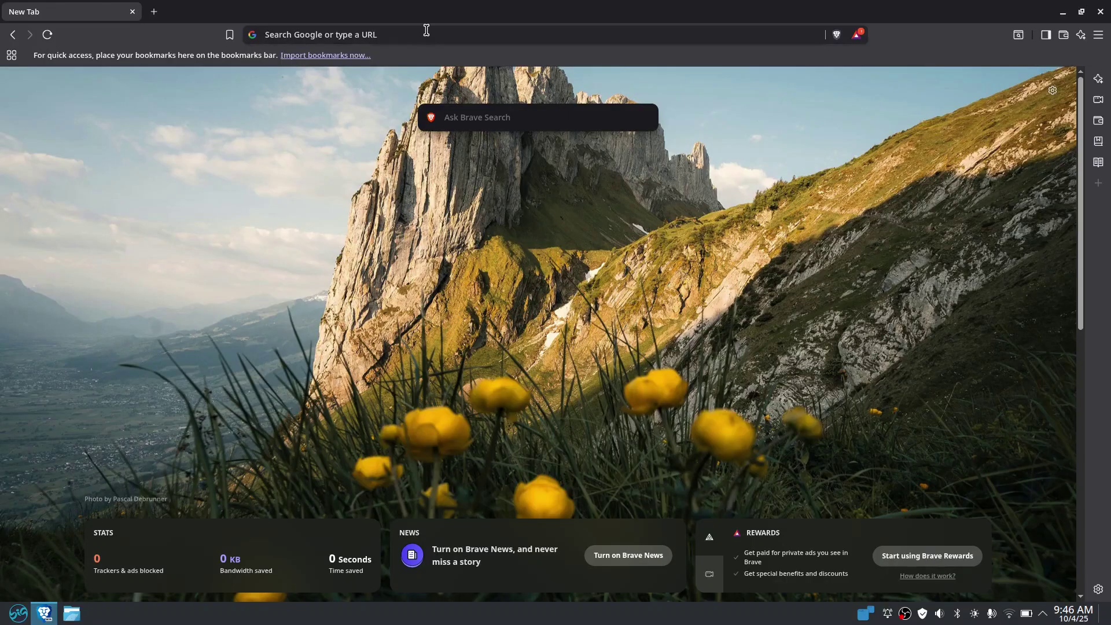
pyautogui.click(425, 29)
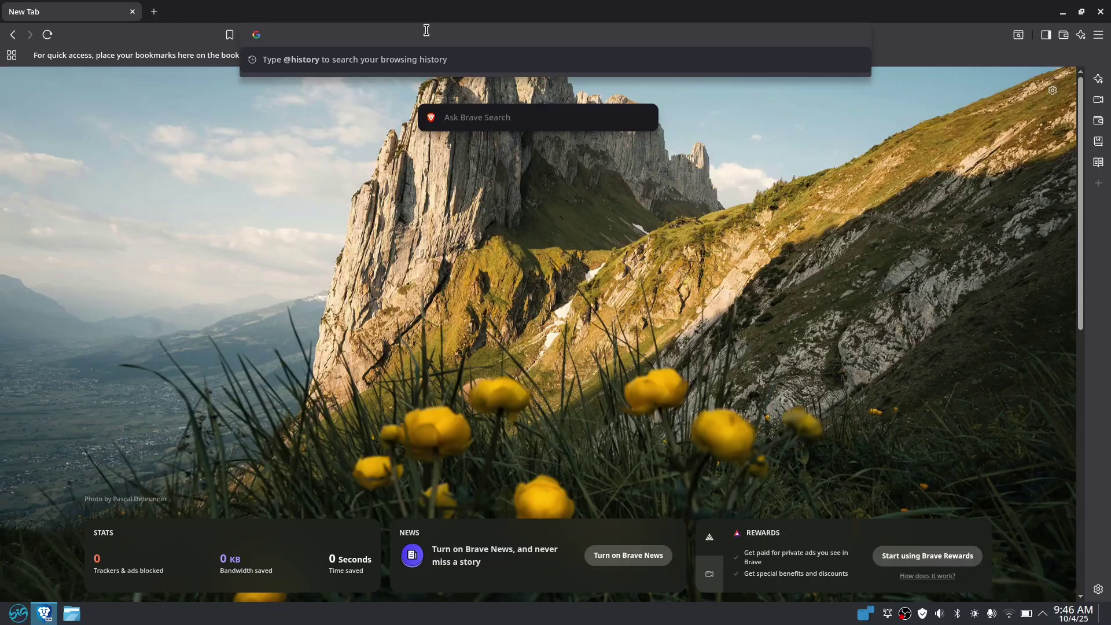
pyautogui.write('biglinux')
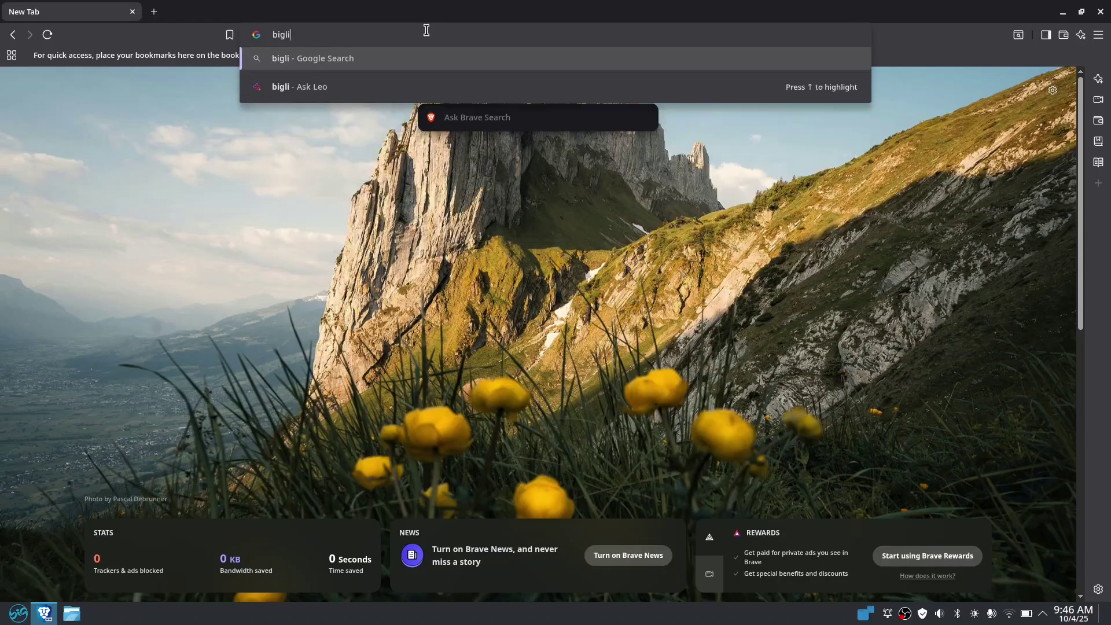
pyautogui.press('Return')
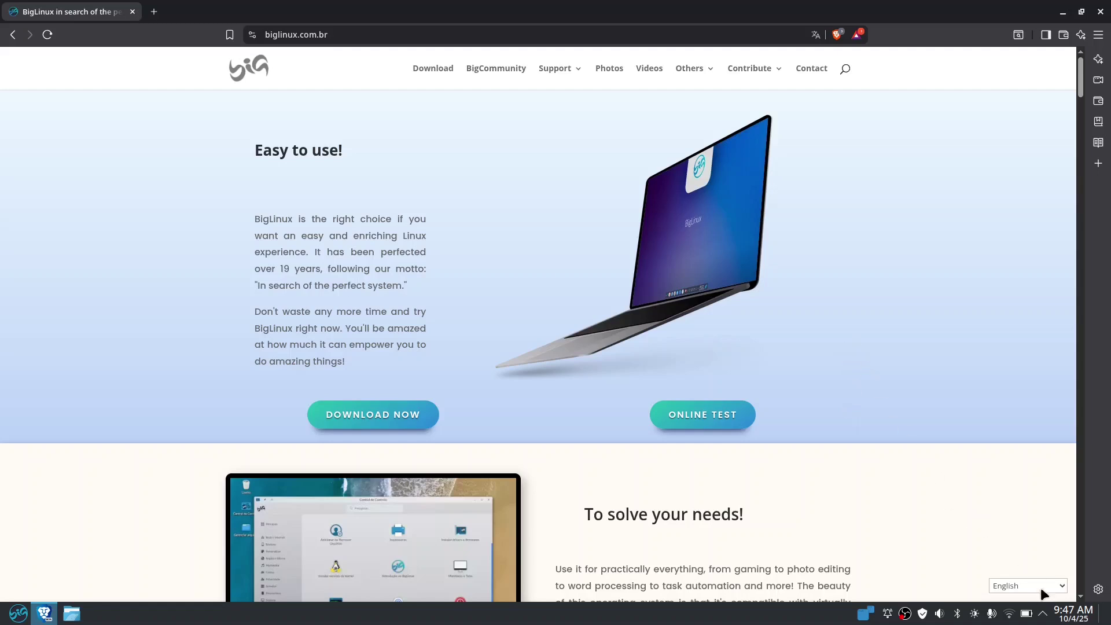
# Step: Scroll through the BigLinux homepage's feature sections, keeping the site language in English
pyautogui.click(1063, 586)
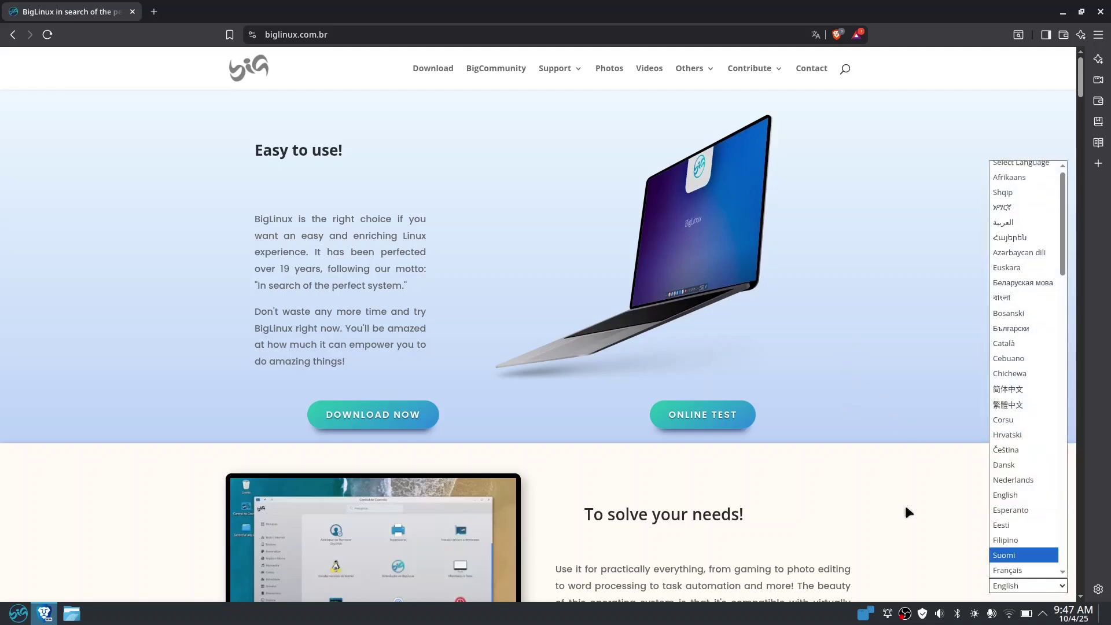
pyautogui.click(869, 395)
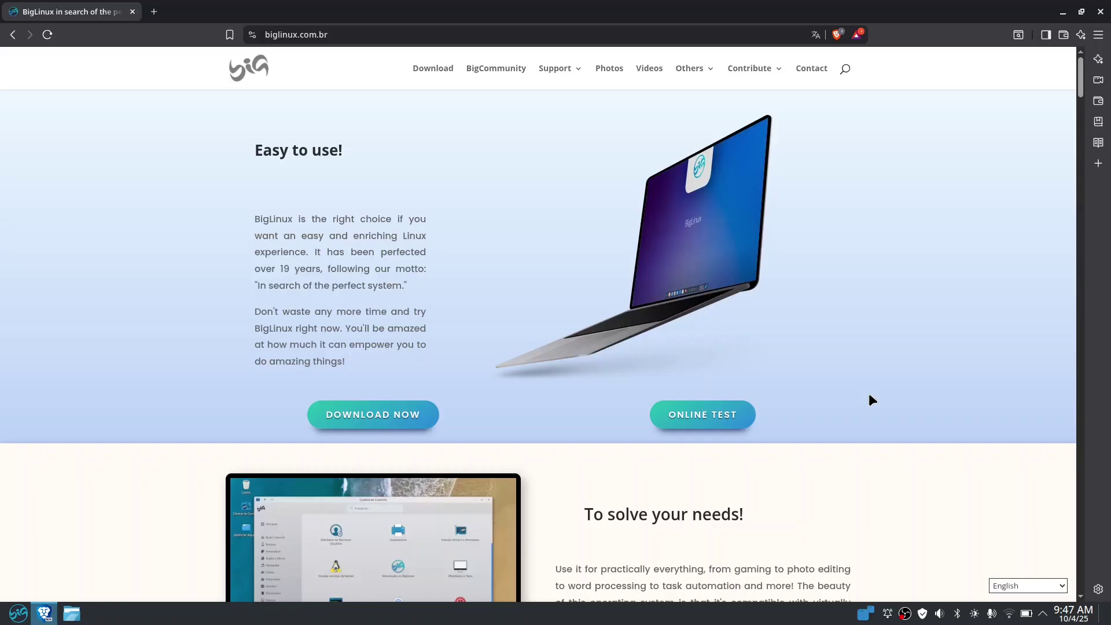
pyautogui.scroll(-6, 856, 379)
pyautogui.scroll(-6, 905, 375)
pyautogui.scroll(-5, 909, 380)
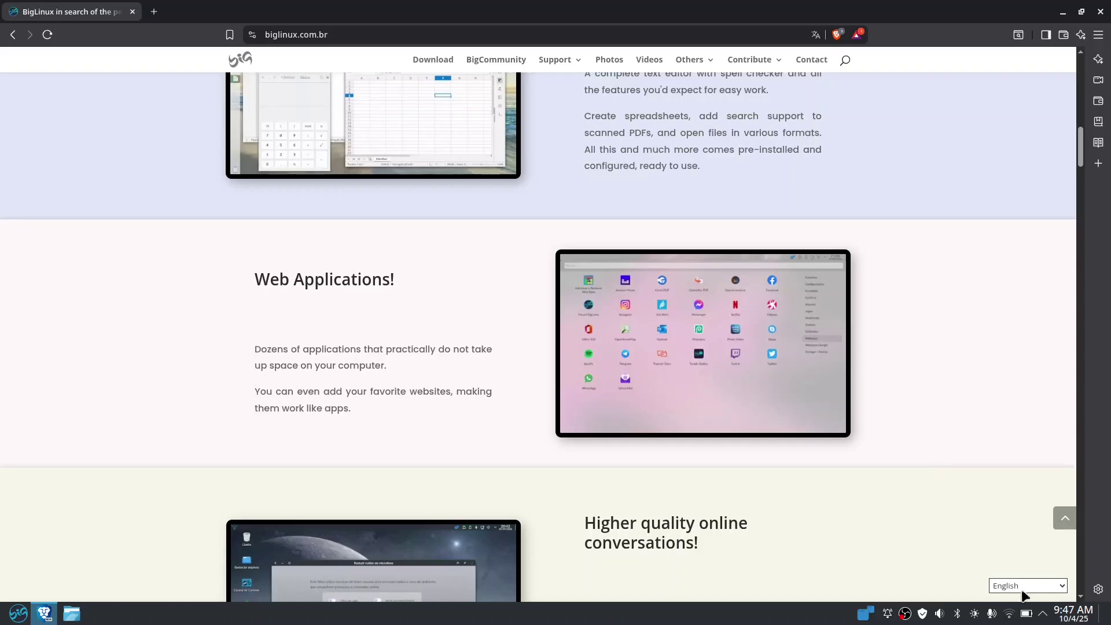
pyautogui.click(1046, 587)
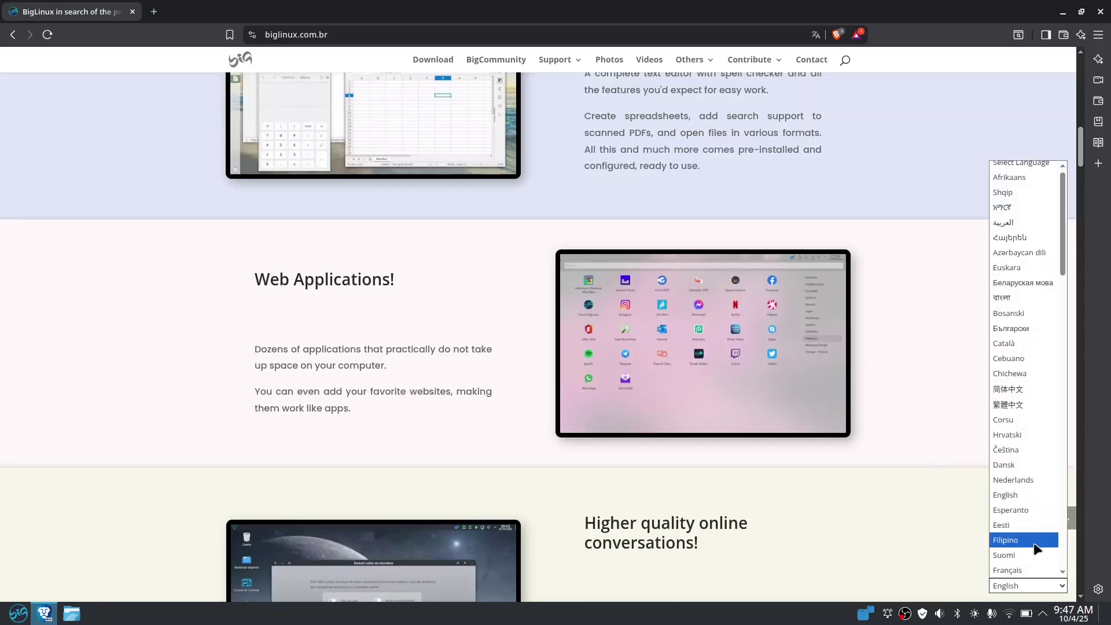
pyautogui.click(918, 524)
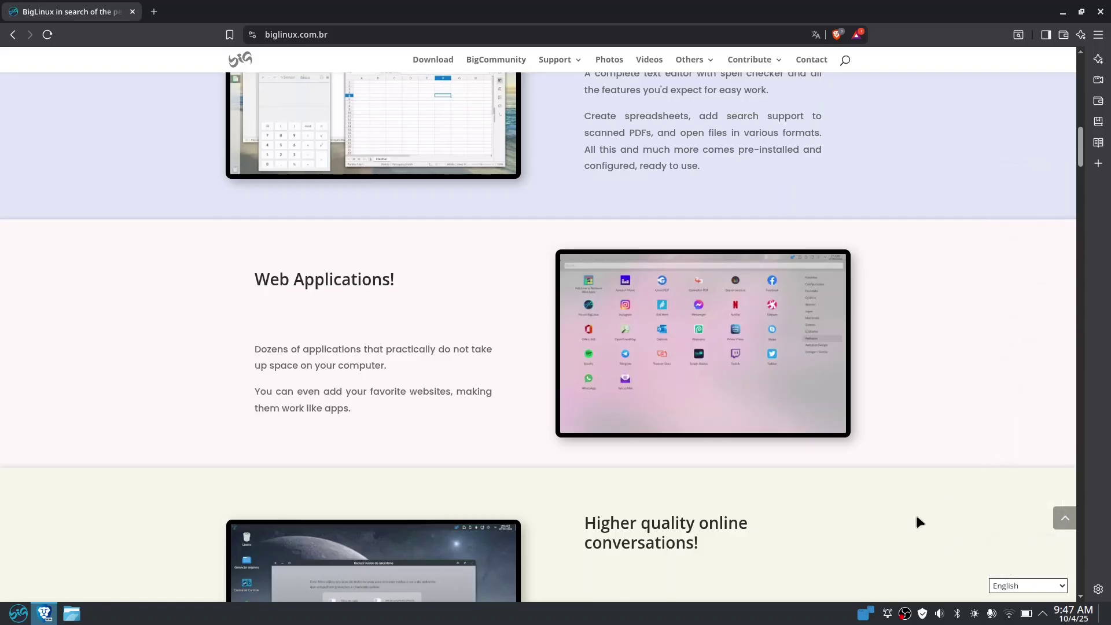
pyautogui.scroll(-6, 915, 515)
pyautogui.scroll(-11, 926, 470)
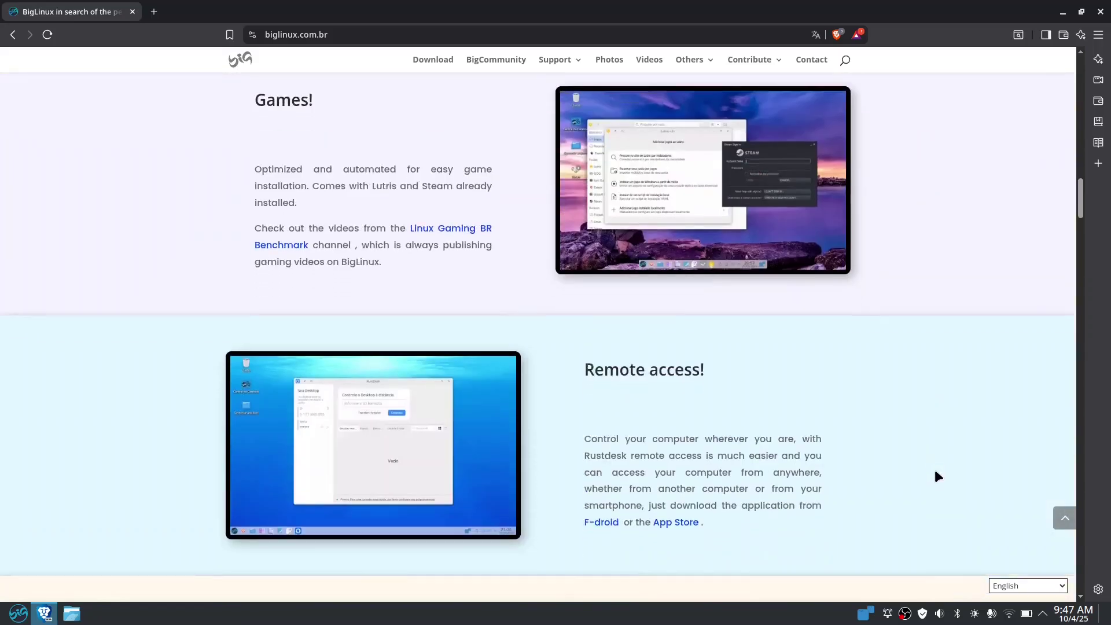
pyautogui.scroll(-6, 933, 470)
pyautogui.scroll(-6, 932, 468)
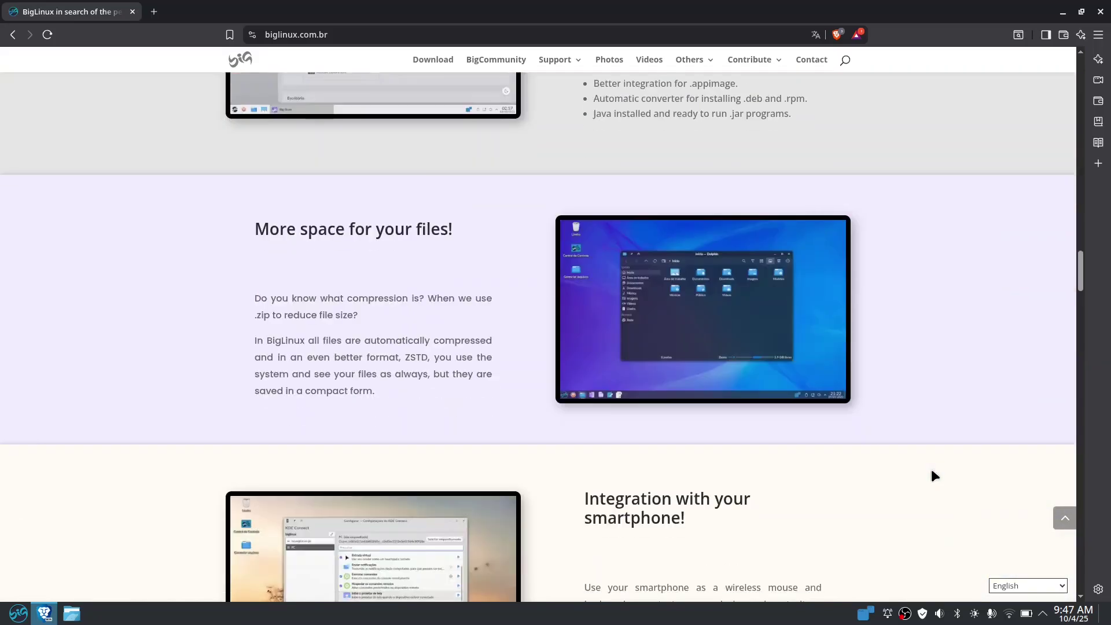
pyautogui.moveTo(1080, 279); pyautogui.dragTo(1080, 87)
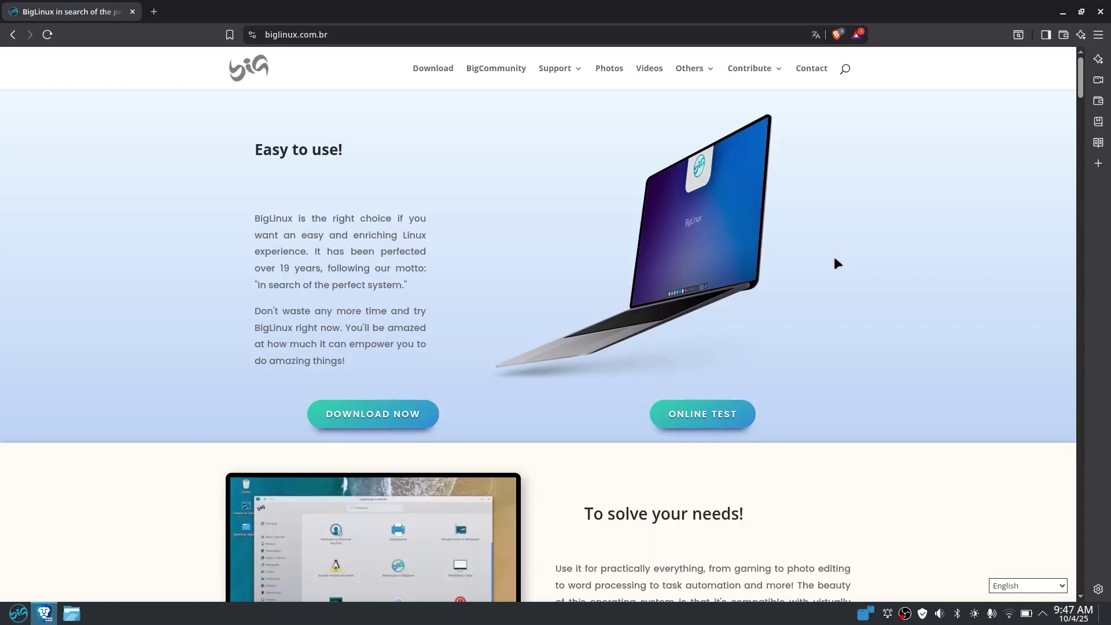
# Step: Open the BigLinux download page with its minimum and recommended requirements, then the application launcher
pyautogui.click(372, 416)
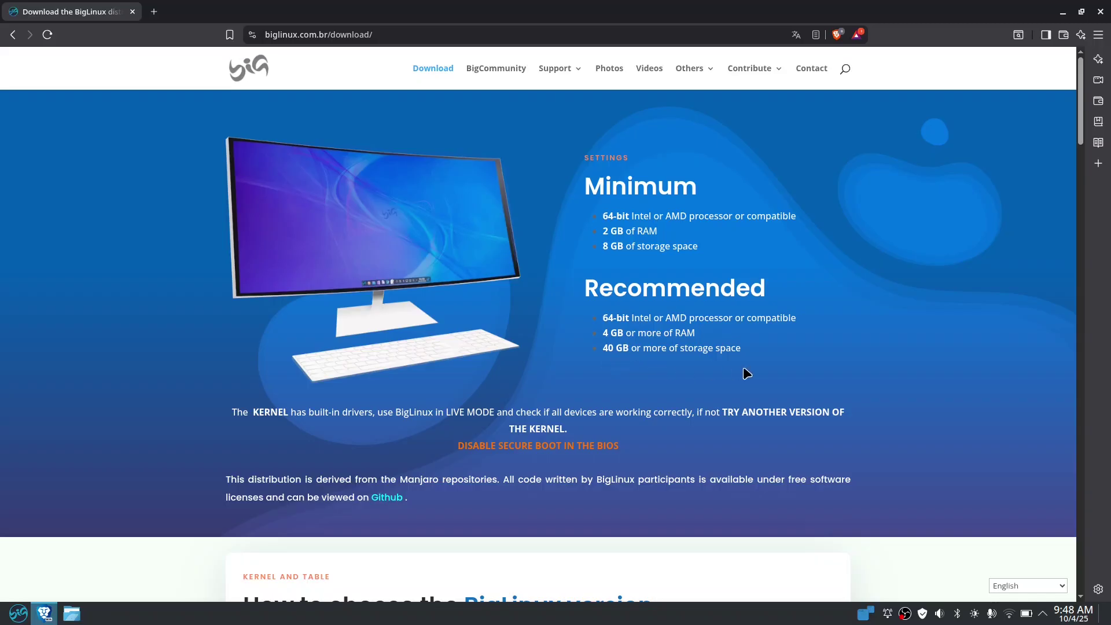
pyautogui.click(18, 615)
pyautogui.click(405, 350)
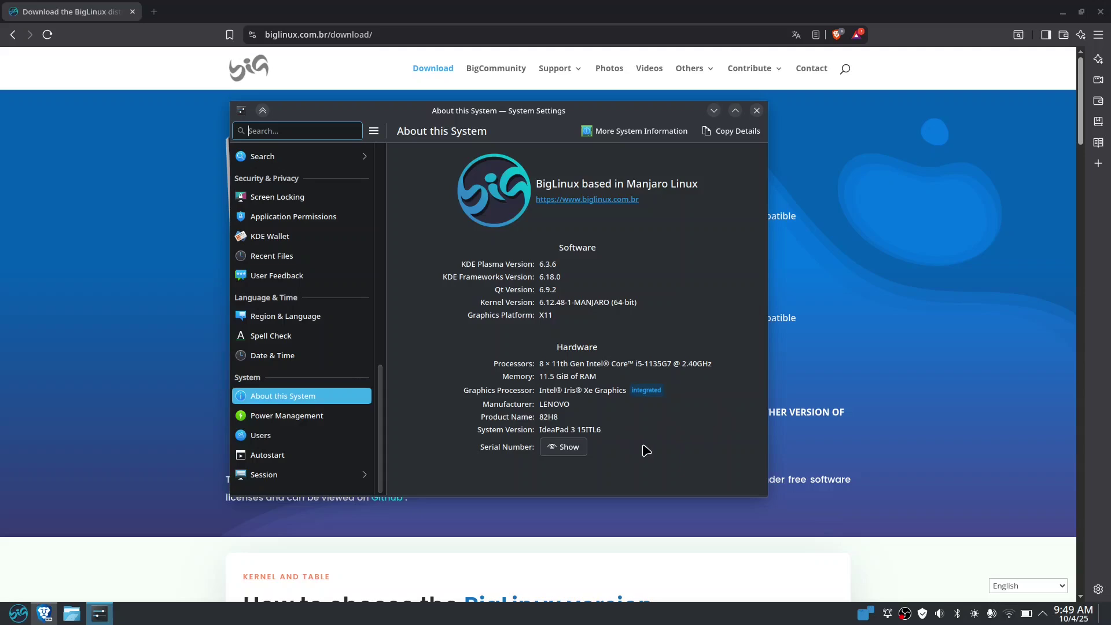
pyautogui.click(757, 110)
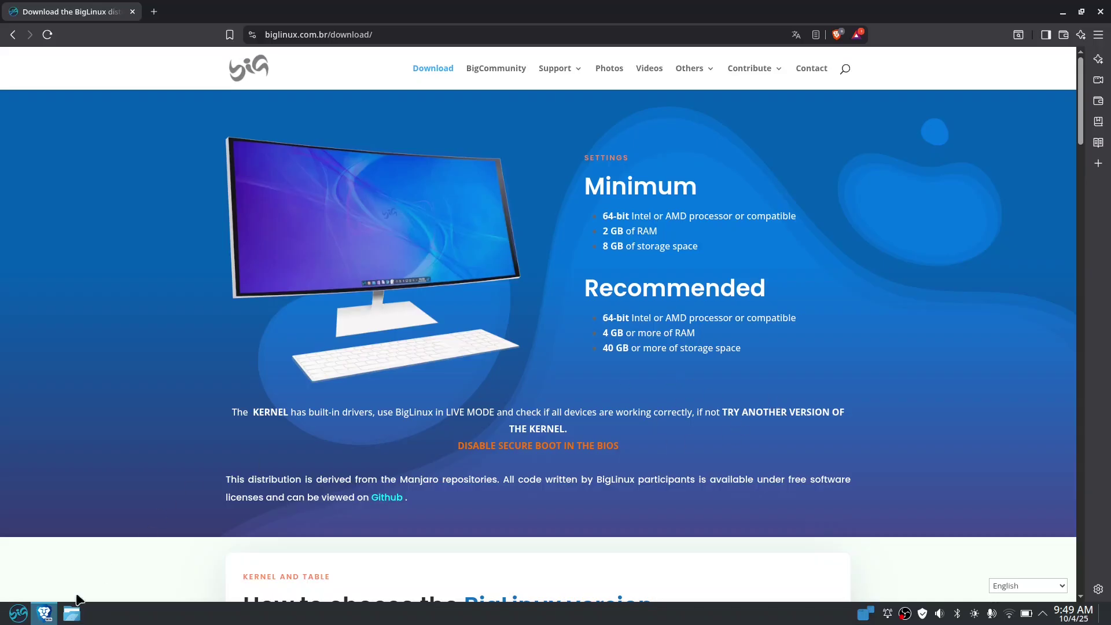
pyautogui.click(71, 614)
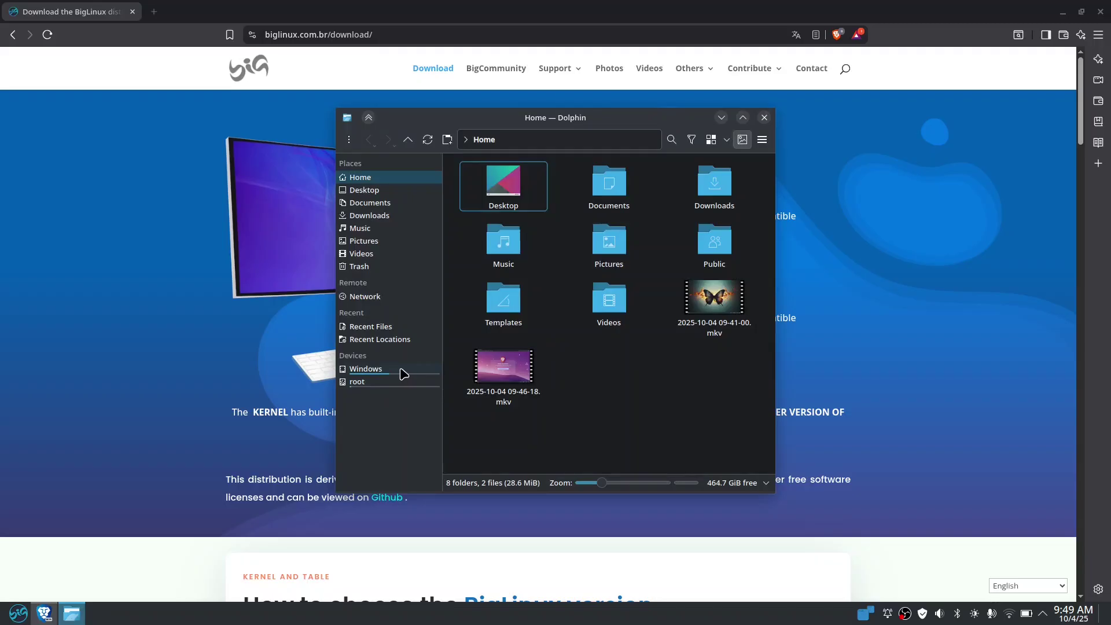
pyautogui.click(404, 372)
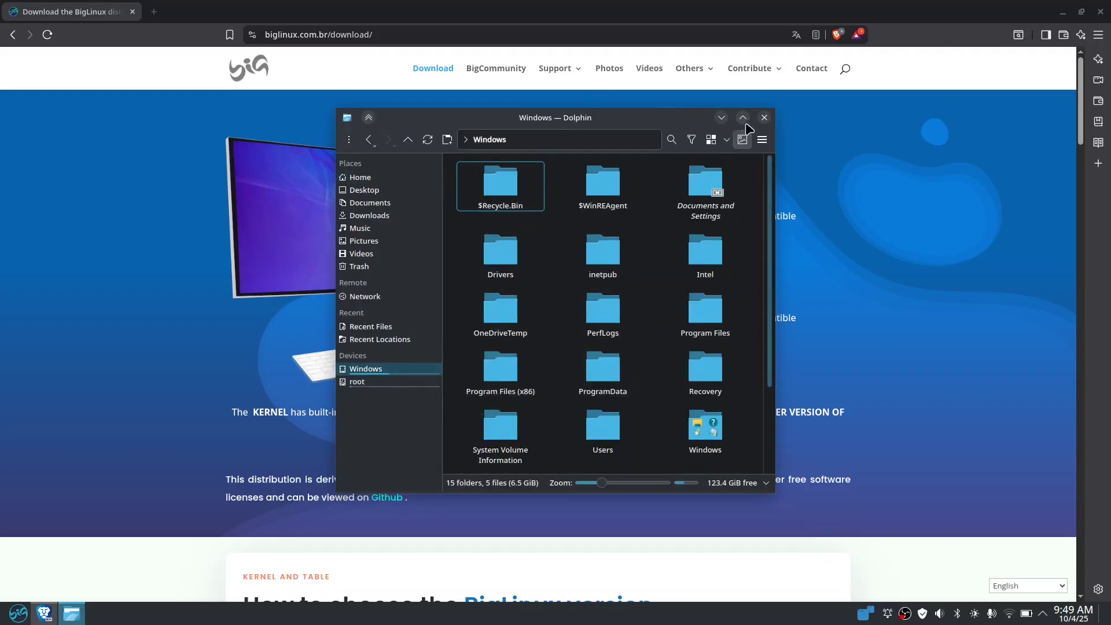
pyautogui.click(764, 118)
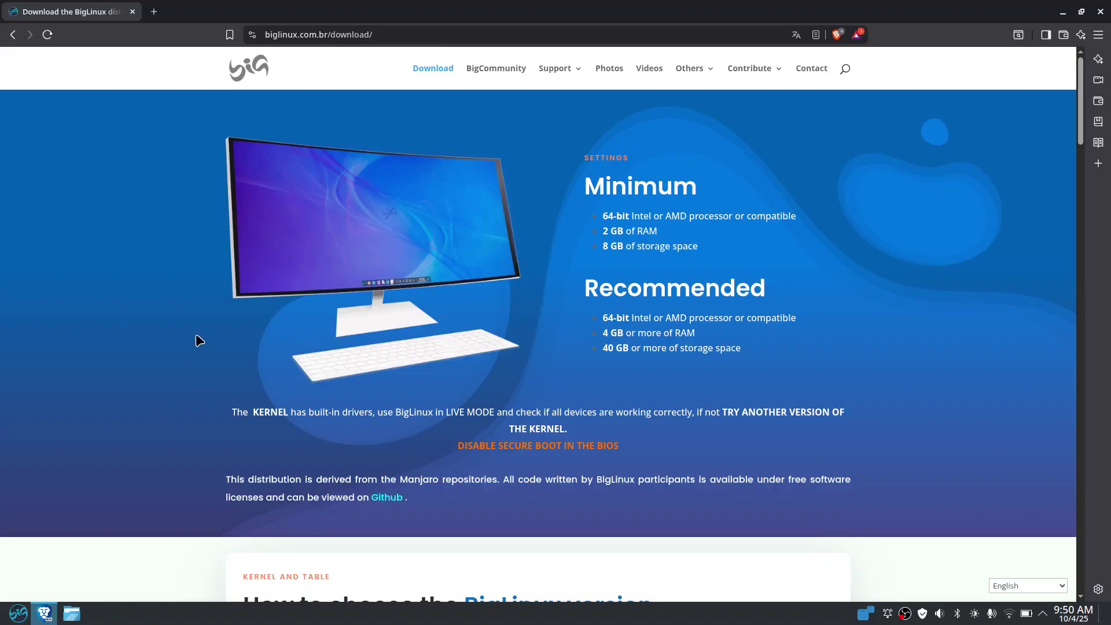
# Step: Scroll the download page past the kernel and USB tool cards to the Ventoy videos
pyautogui.scroll(-15, 324, 363)
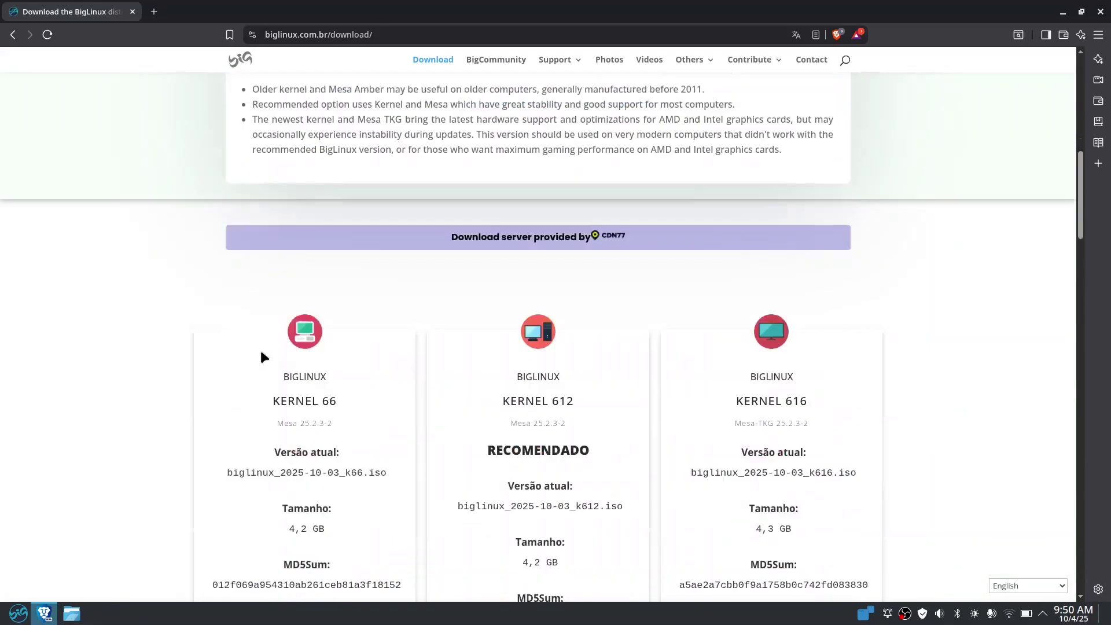
pyautogui.scroll(1, 133, 341)
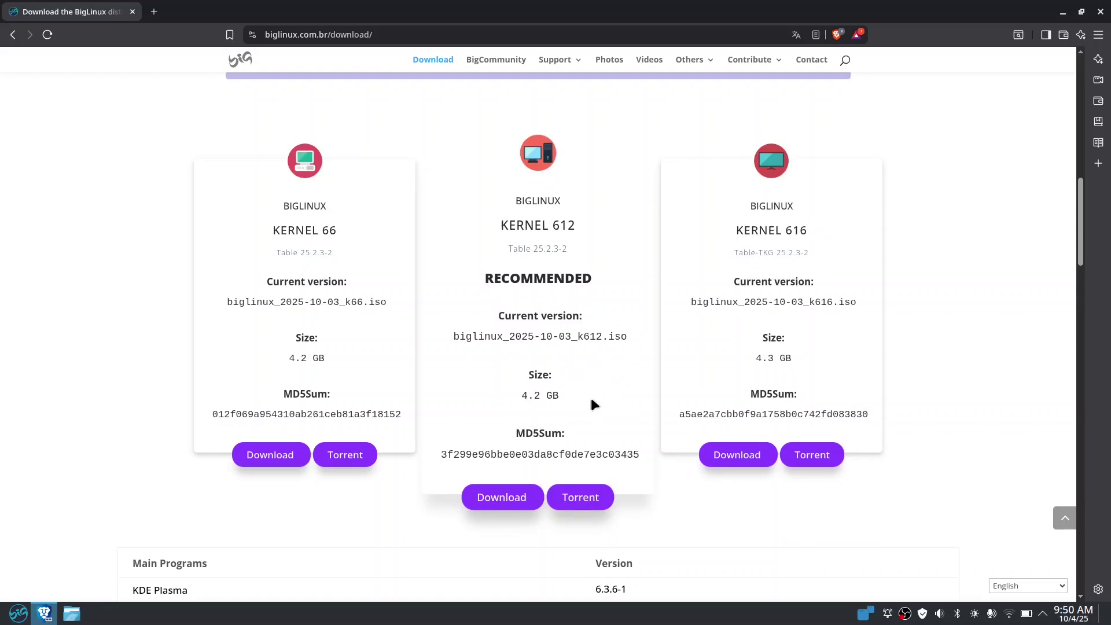
pyautogui.scroll(-5, 591, 401)
pyautogui.scroll(-10, 838, 367)
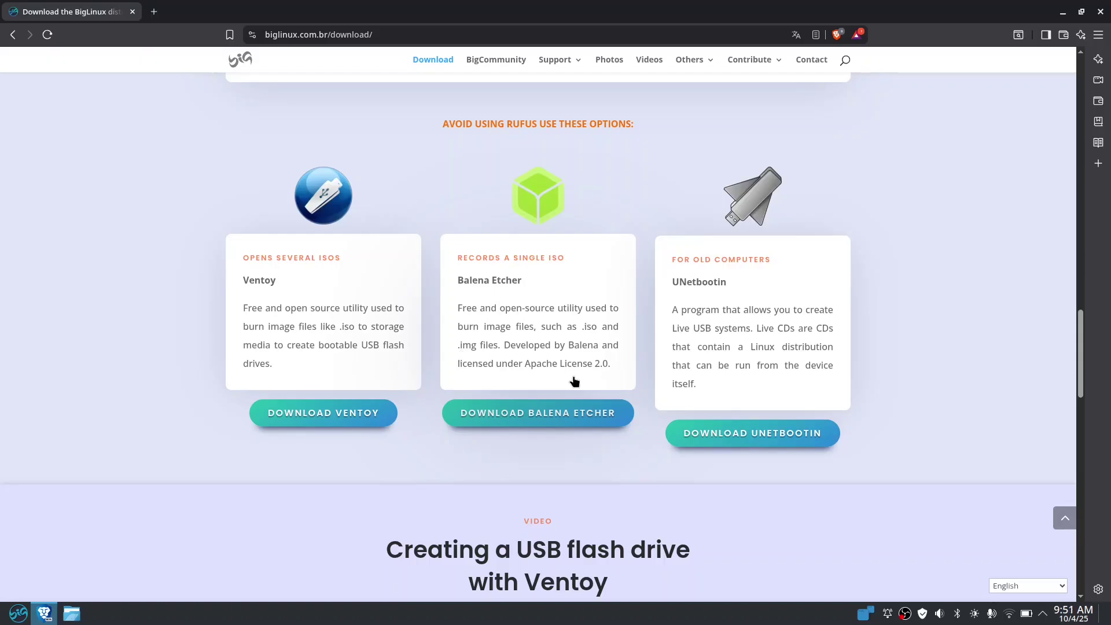
pyautogui.scroll(-5, 576, 469)
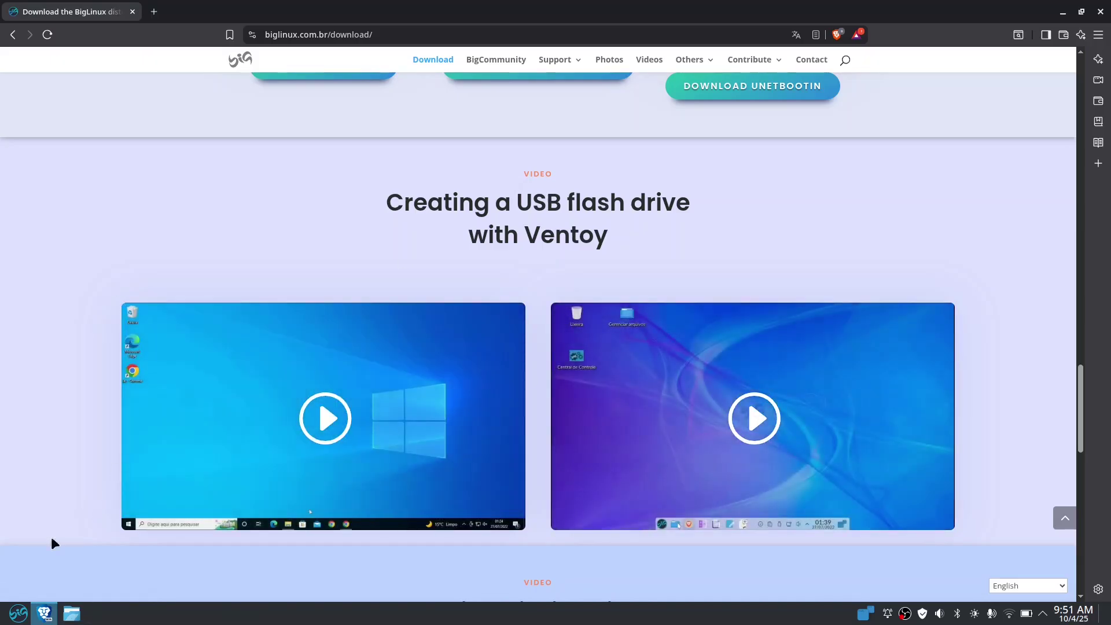
# Step: Launch Big Store, search for ventoy, and open the native ventoy 1.1.07-1 package details
pyautogui.click(18, 613)
pyautogui.click(206, 311)
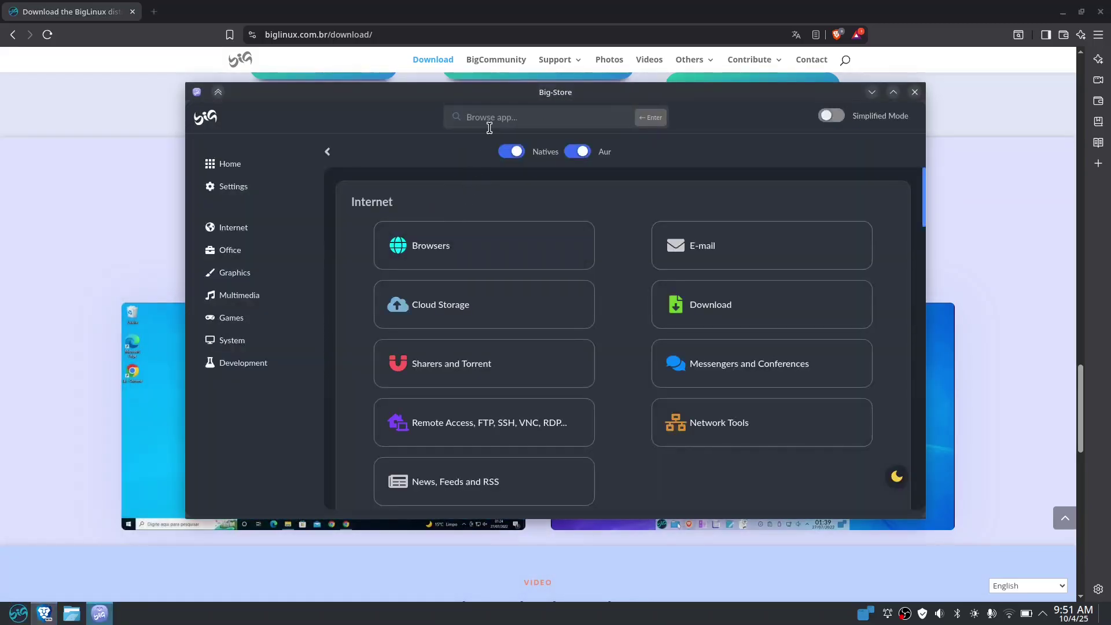
pyautogui.write('ventoy')
pyautogui.press('Return')
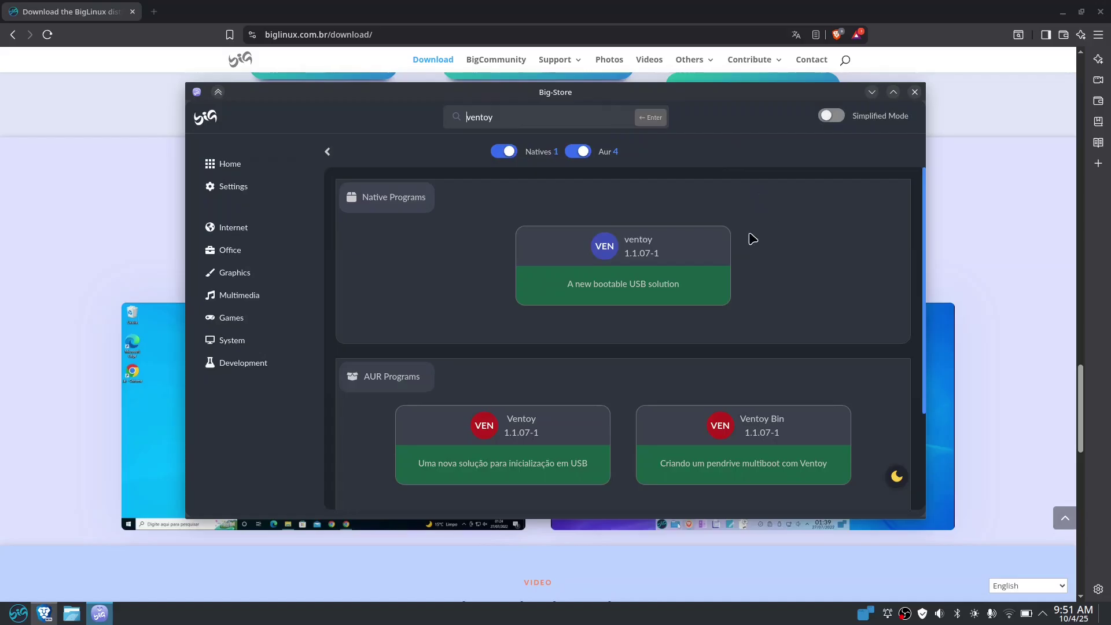
pyautogui.click(726, 244)
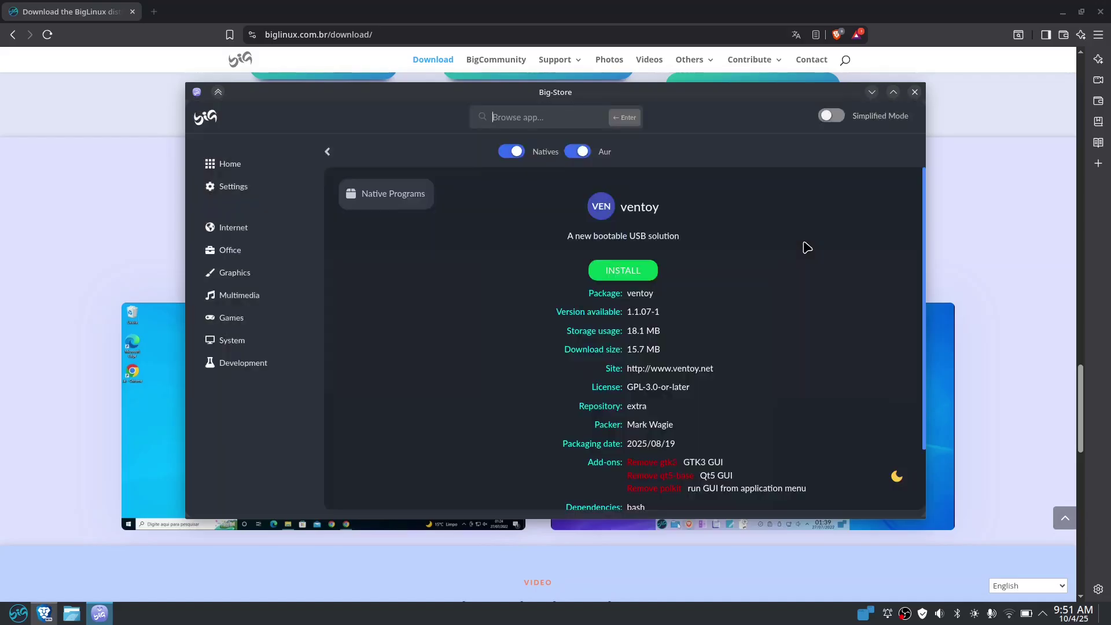
pyautogui.scroll(-2, 806, 272)
pyautogui.scroll(2, 799, 278)
# Step: Open the official ventoy.net homepage in a new Brave tab and scroll through it
pyautogui.click(154, 11)
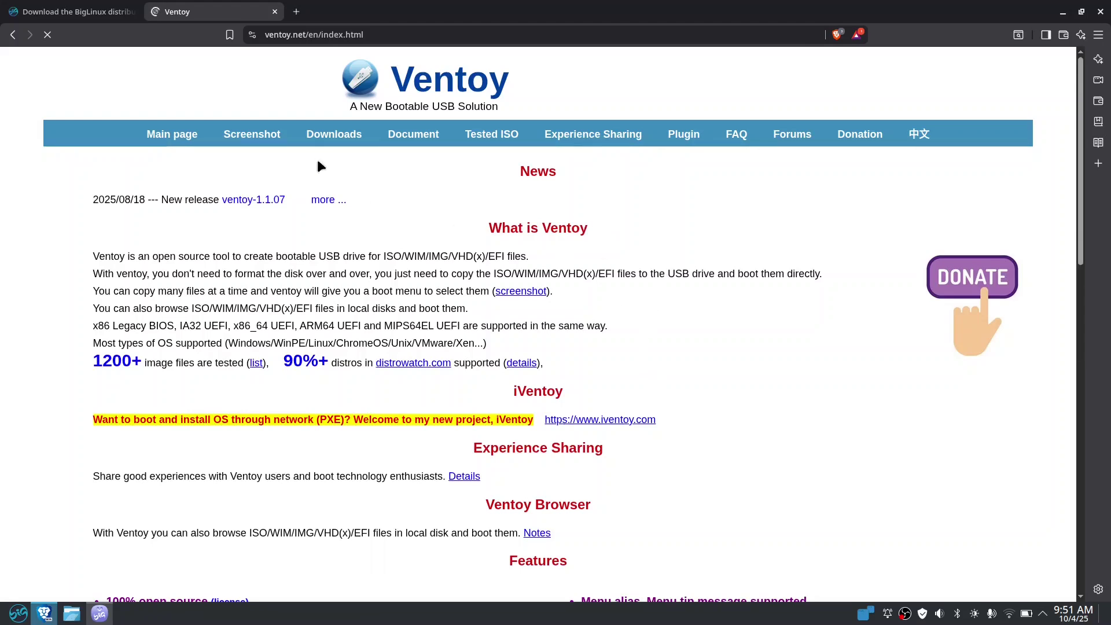
pyautogui.scroll(-4, 637, 260)
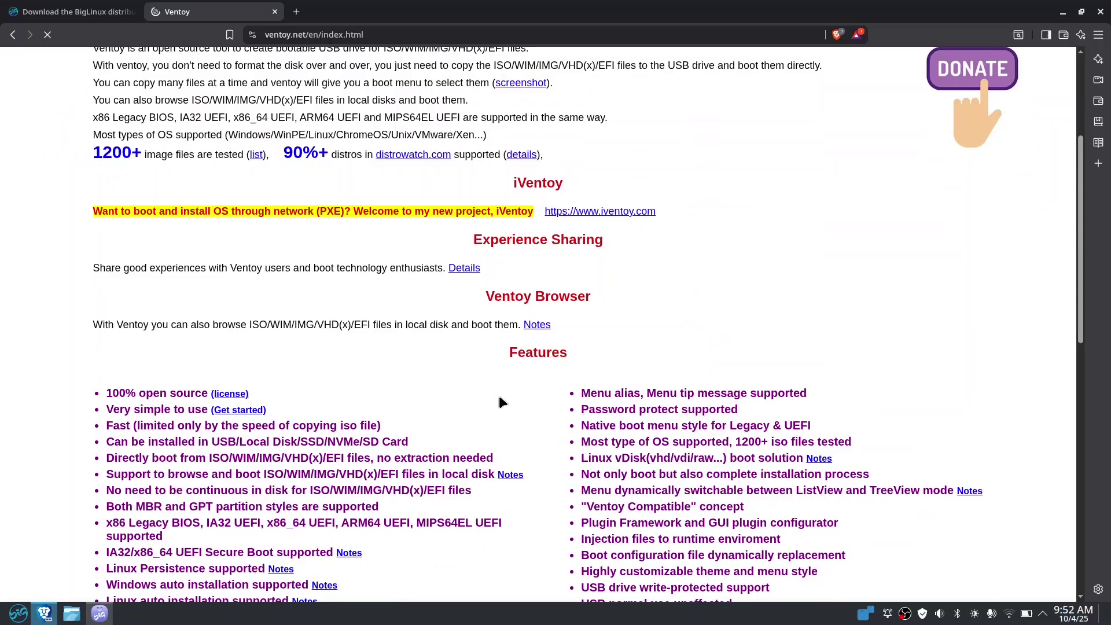
pyautogui.scroll(-3, 510, 393)
pyautogui.scroll(-10, 520, 388)
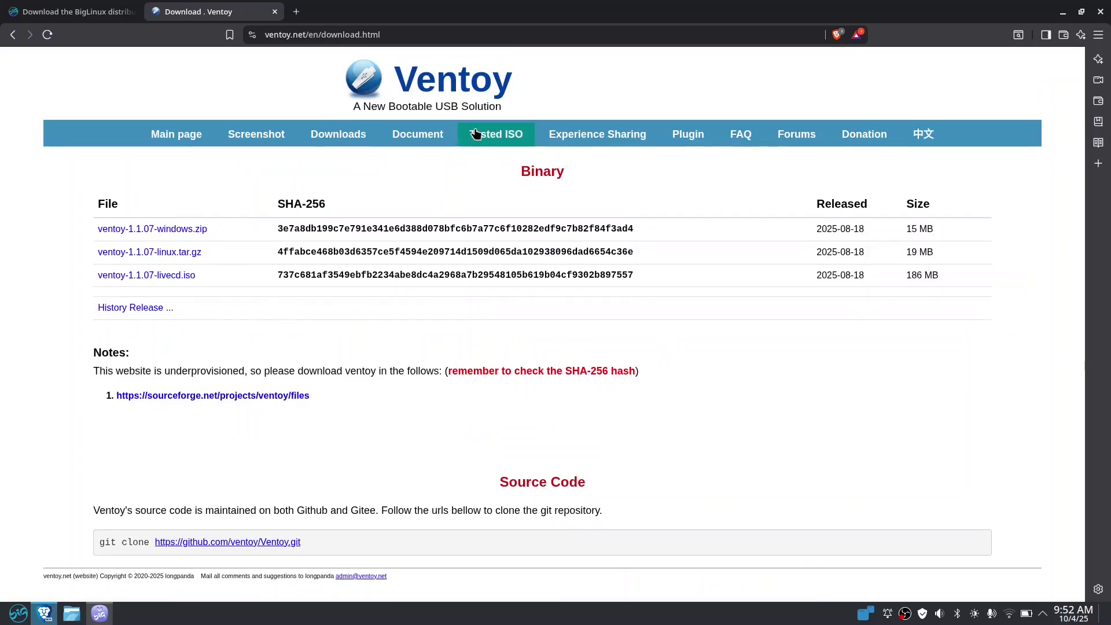
# Step: Browse the Ventoy documentation and Windows Command Line pages, return home, then close the tab
pyautogui.click(418, 137)
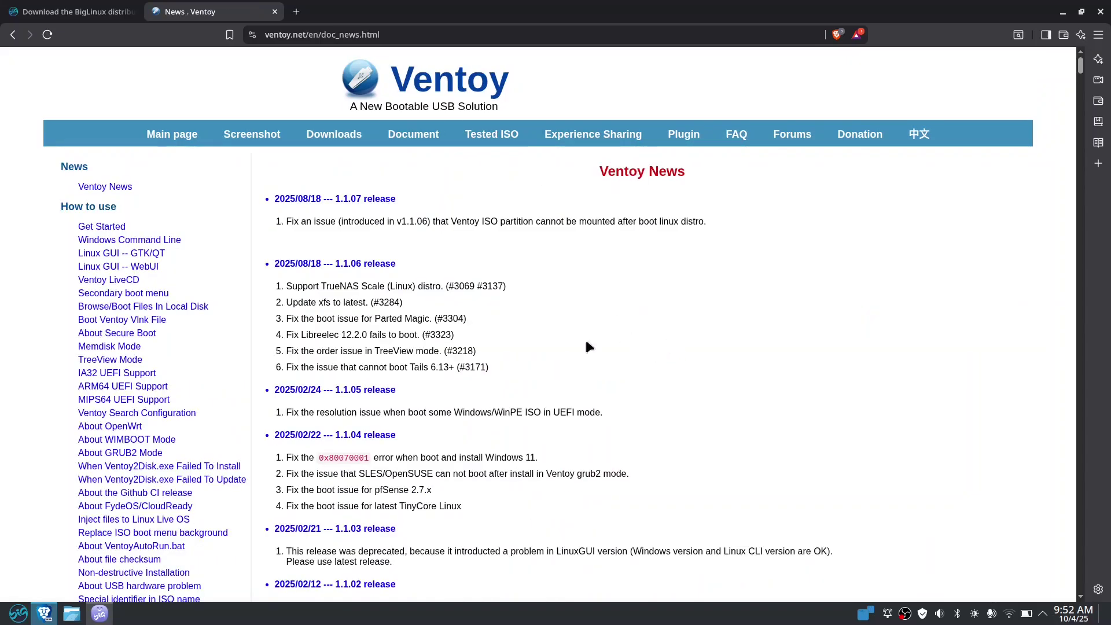
pyautogui.click(162, 239)
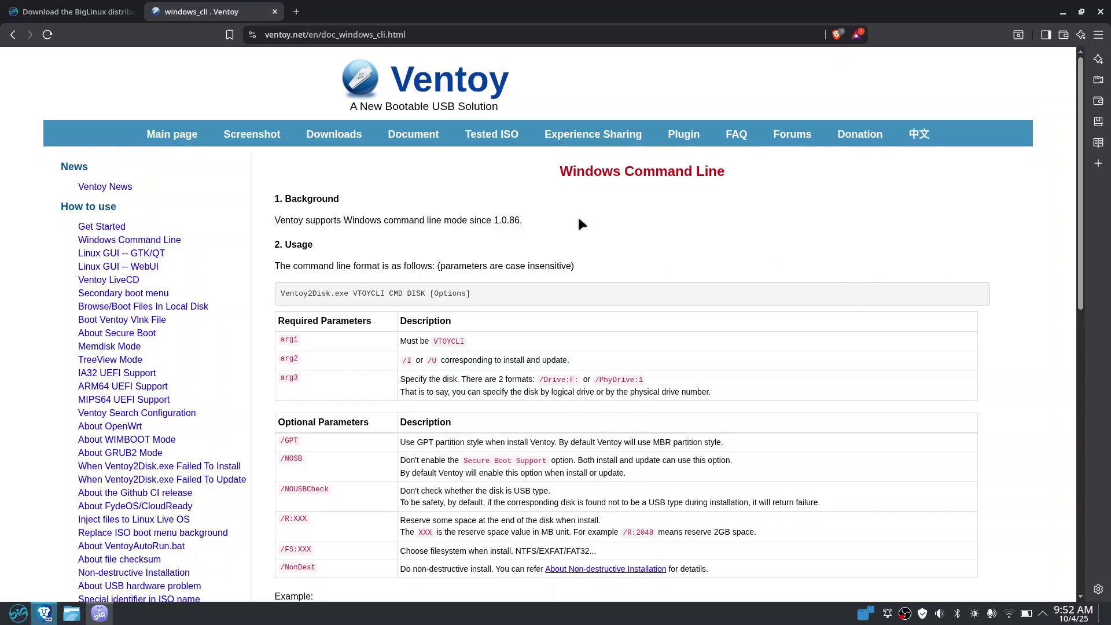
pyautogui.click(172, 134)
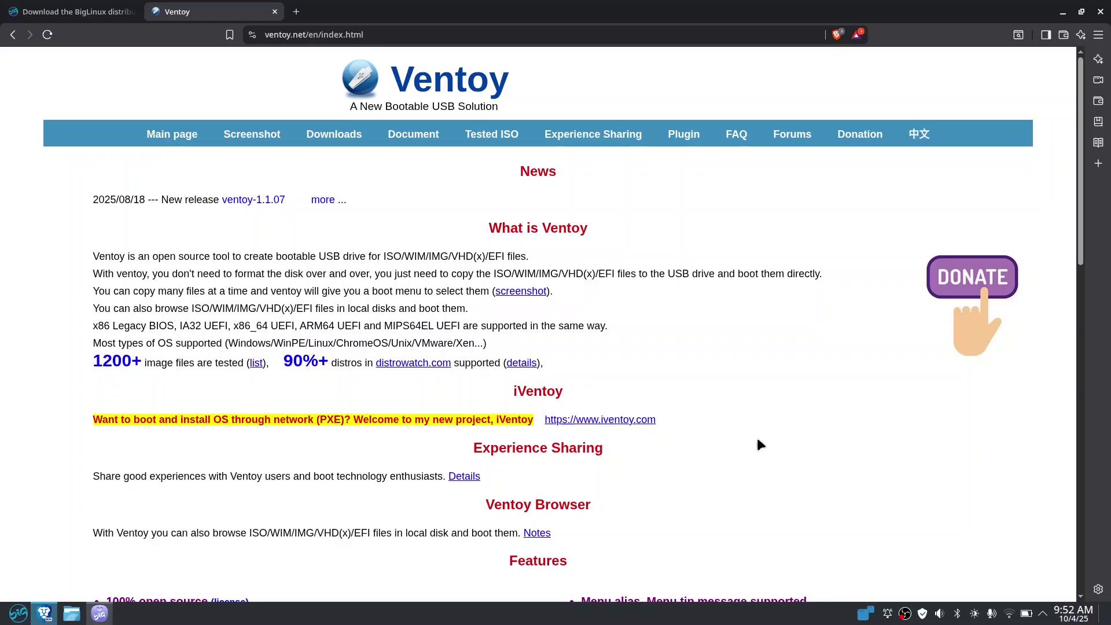
pyautogui.hotkey('ctrl', 'w')
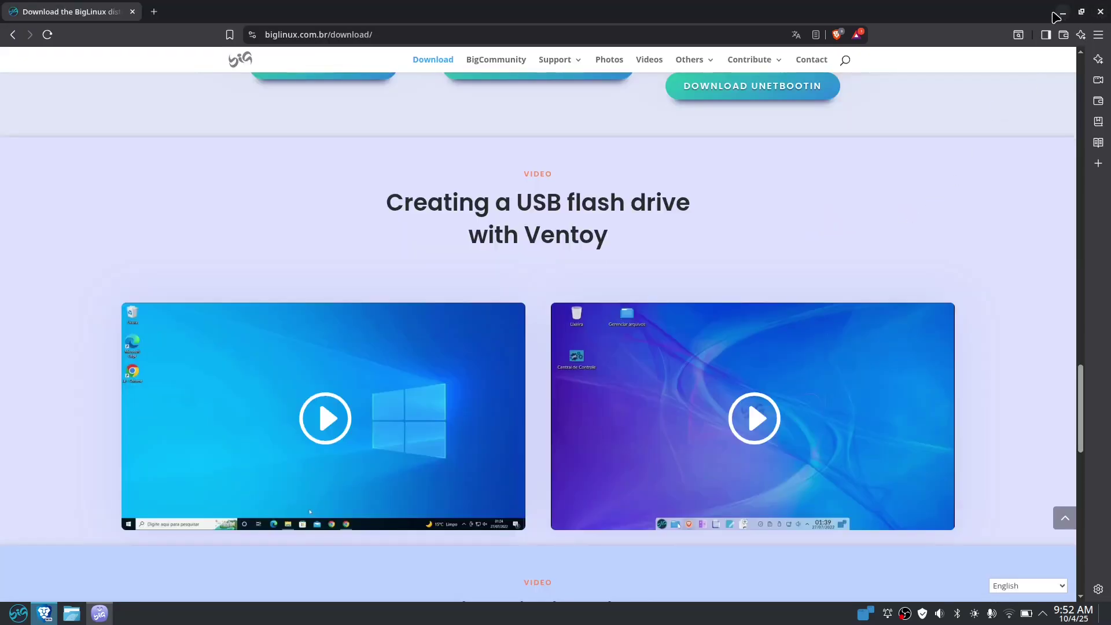
# Step: Save the recommended KERNEL 612 ISO (biglinux_2025-10-03_k612.iso) to Downloads and check its progress
pyautogui.scroll(15, 932, 226)
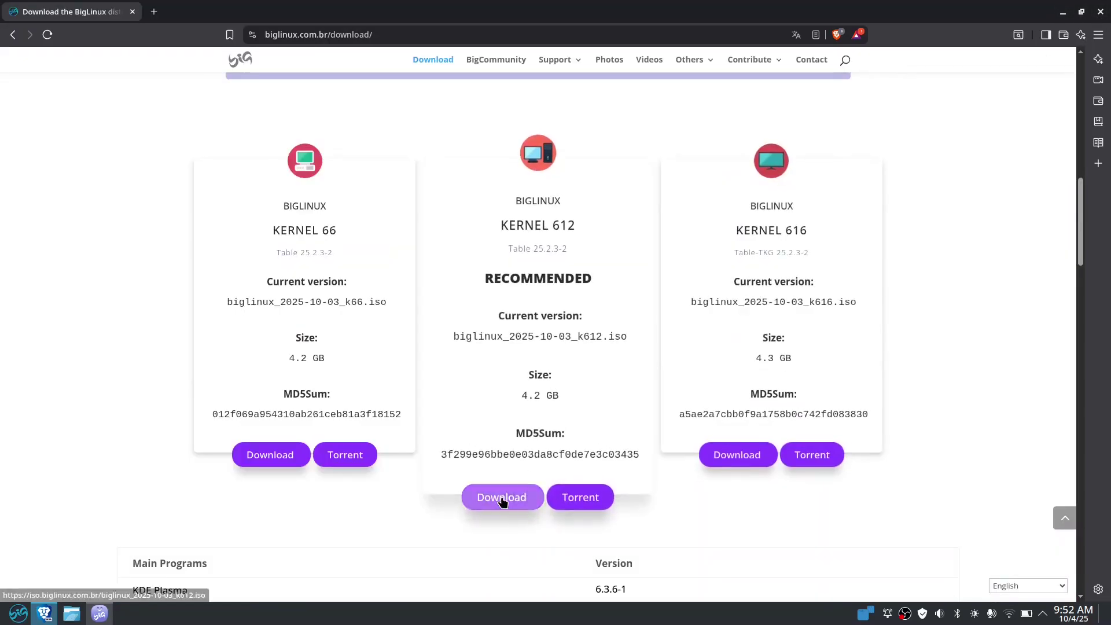
pyautogui.click(502, 499)
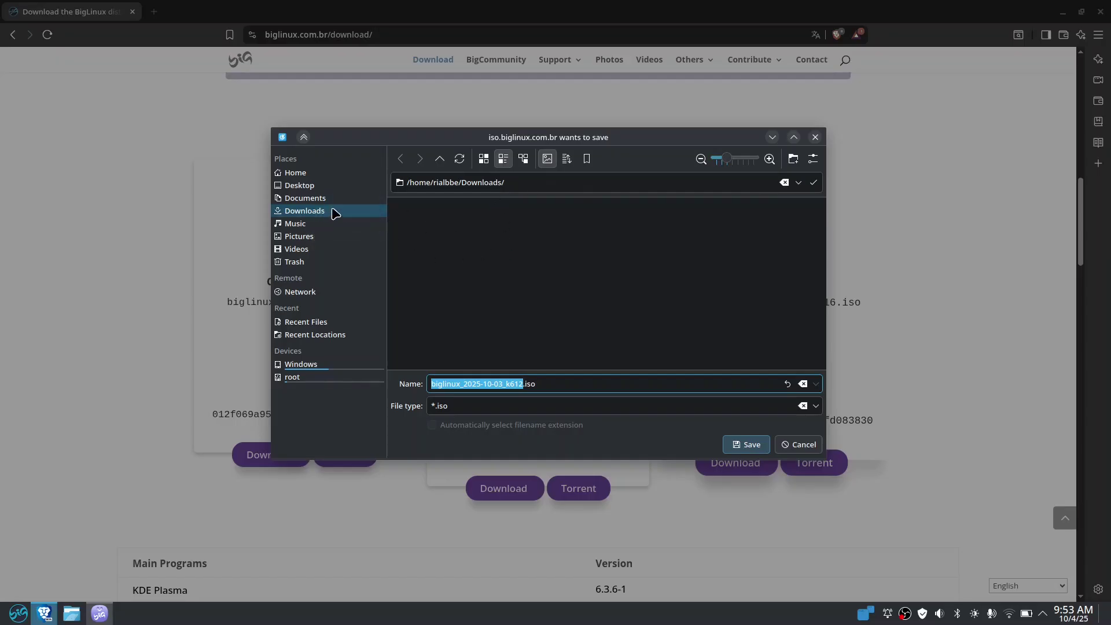
pyautogui.click(737, 445)
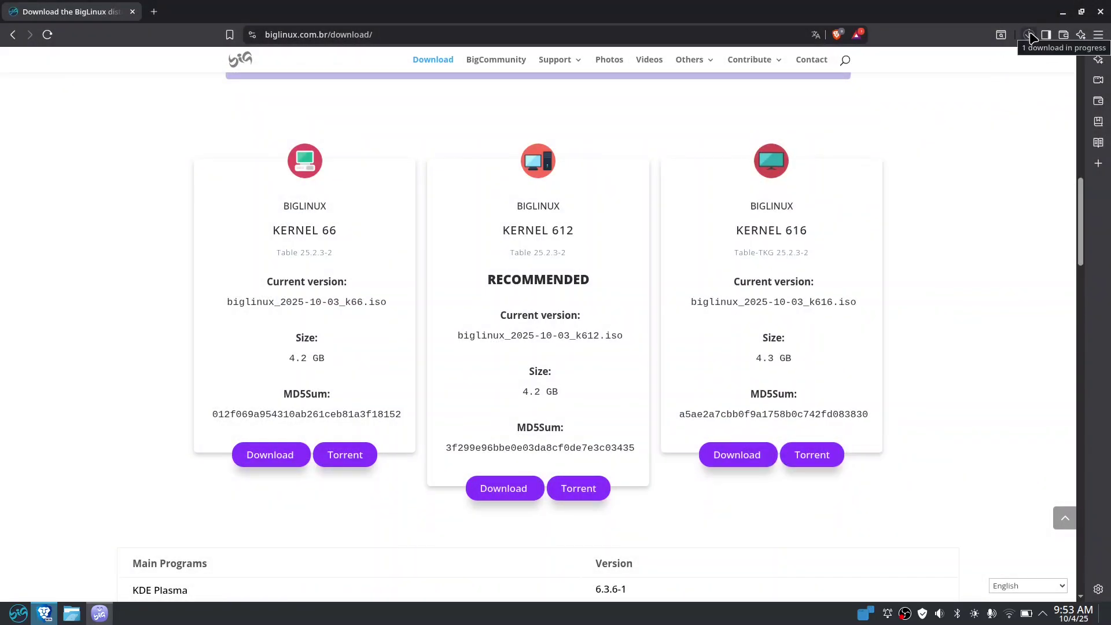
pyautogui.click(1030, 36)
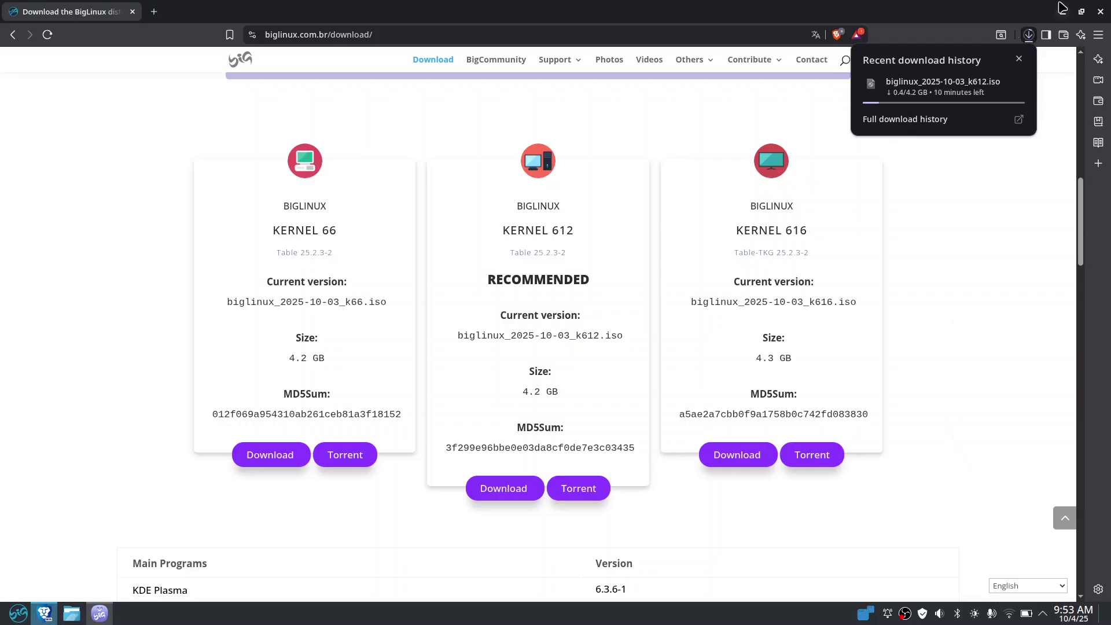
# Step: Minimize Brave and Big-Store, then browse the launcher's Webapps category and close it
pyautogui.click(1063, 12)
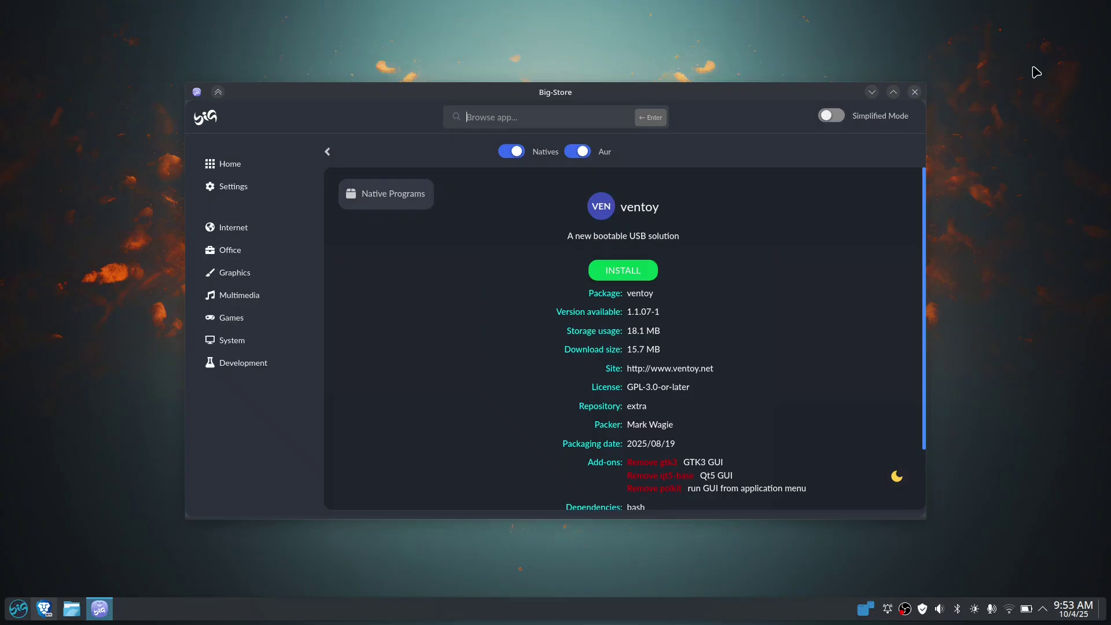
pyautogui.click(872, 92)
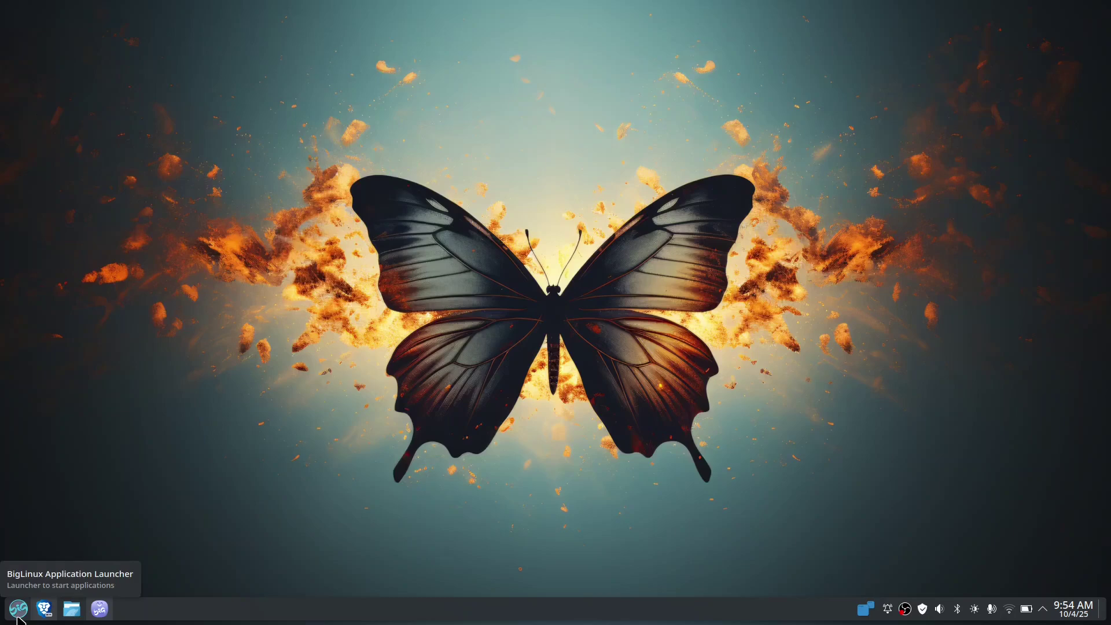
pyautogui.click(17, 609)
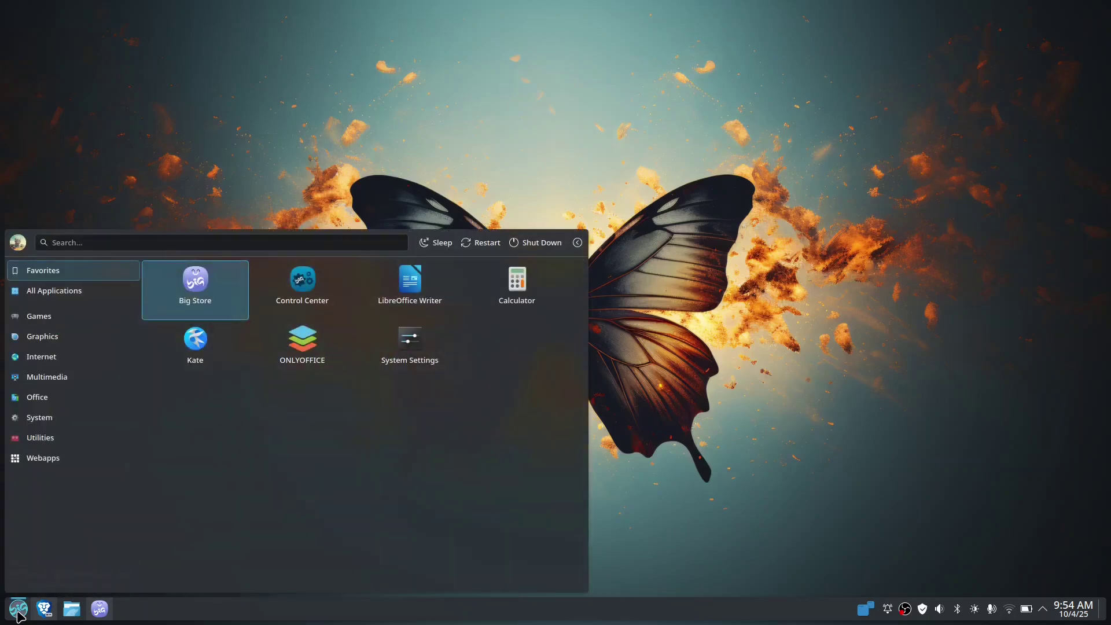
pyautogui.moveTo(74, 293)
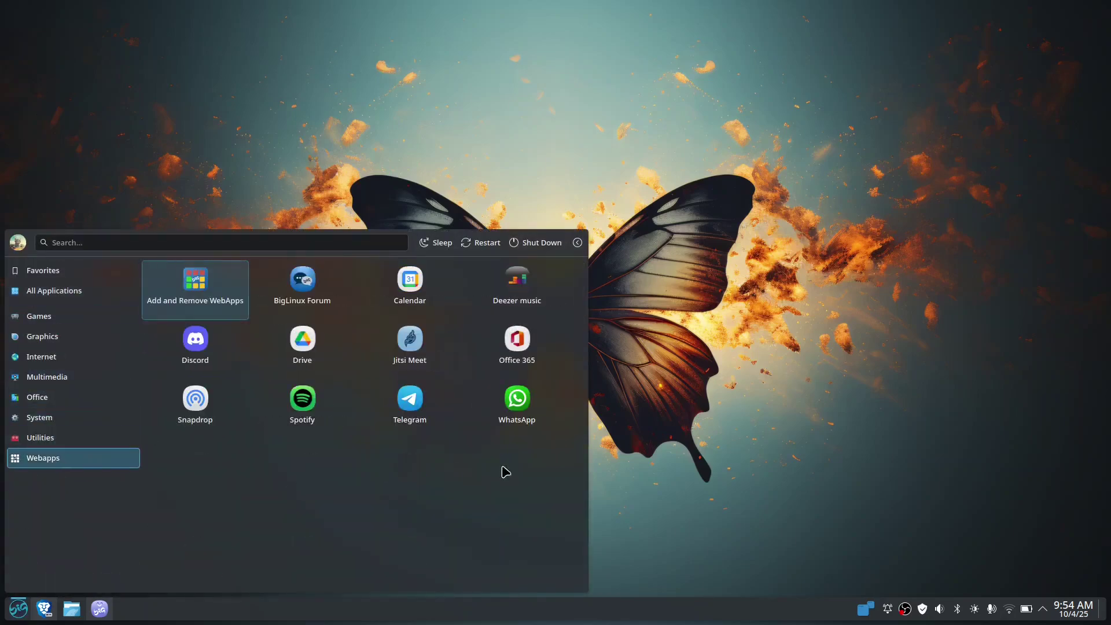
pyautogui.click(727, 461)
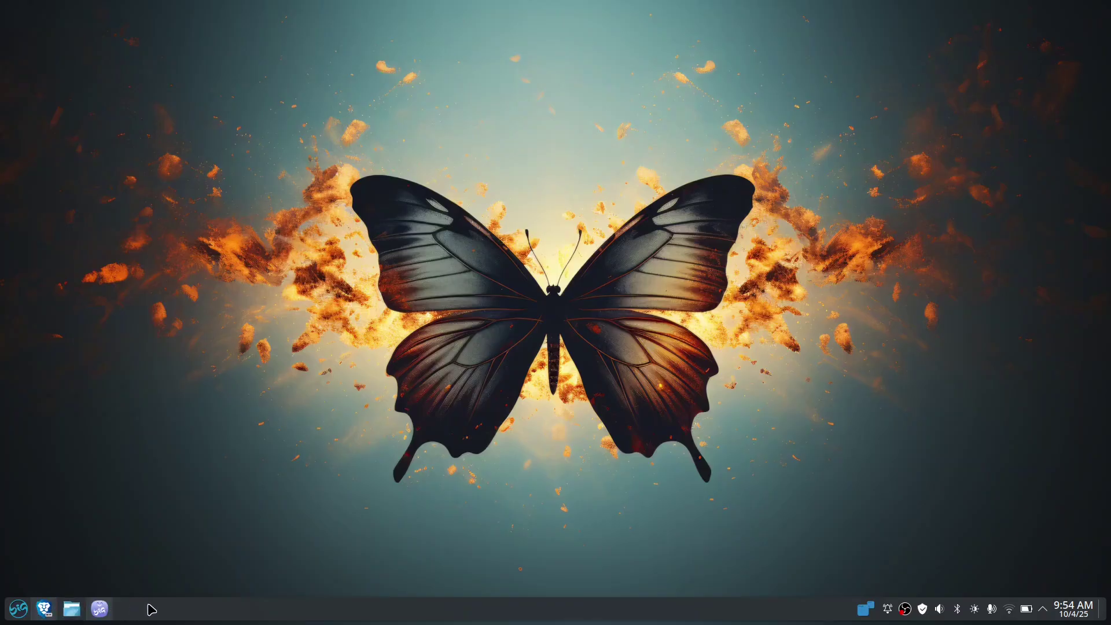
# Step: Check the Big Store taskbar entry's context menu, then expand the system tray's hidden items
pyautogui.rightClick(99, 610)
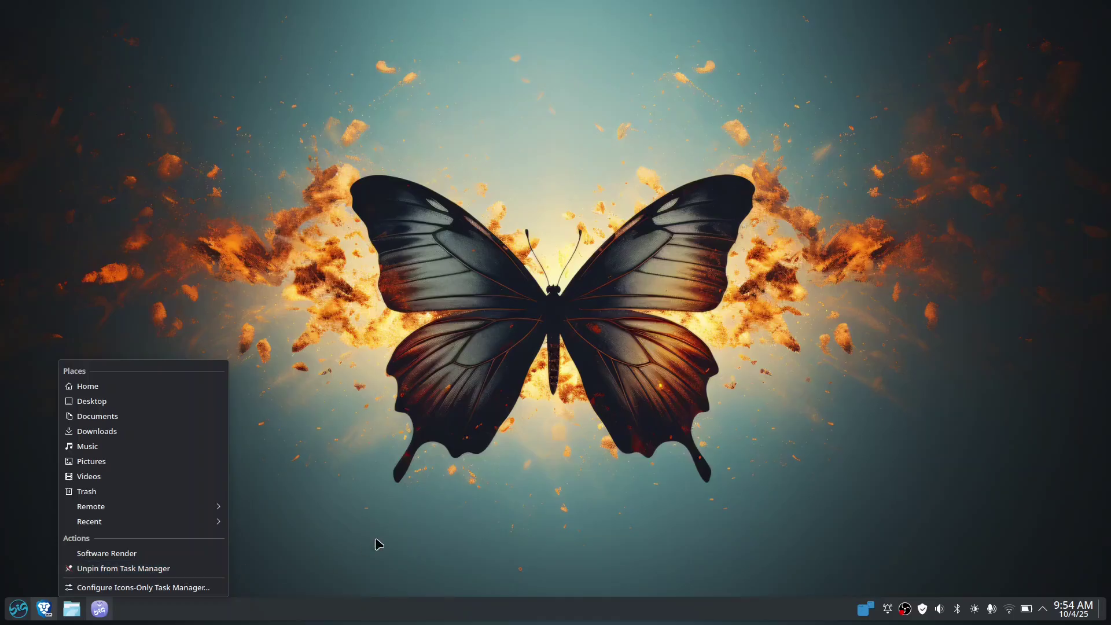
pyautogui.click(405, 547)
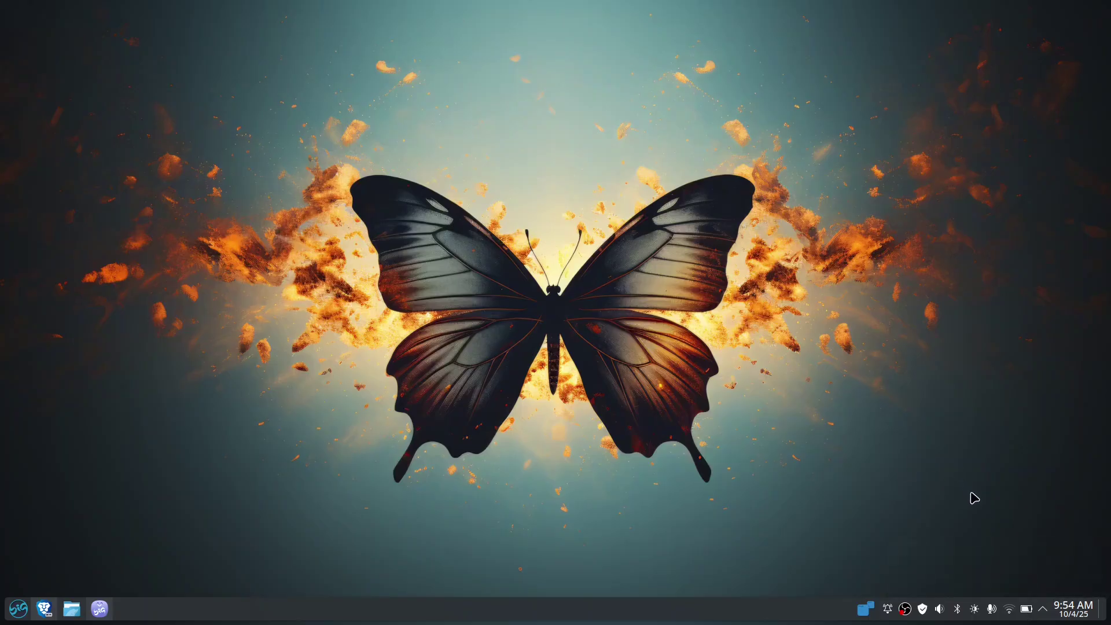
pyautogui.click(1043, 610)
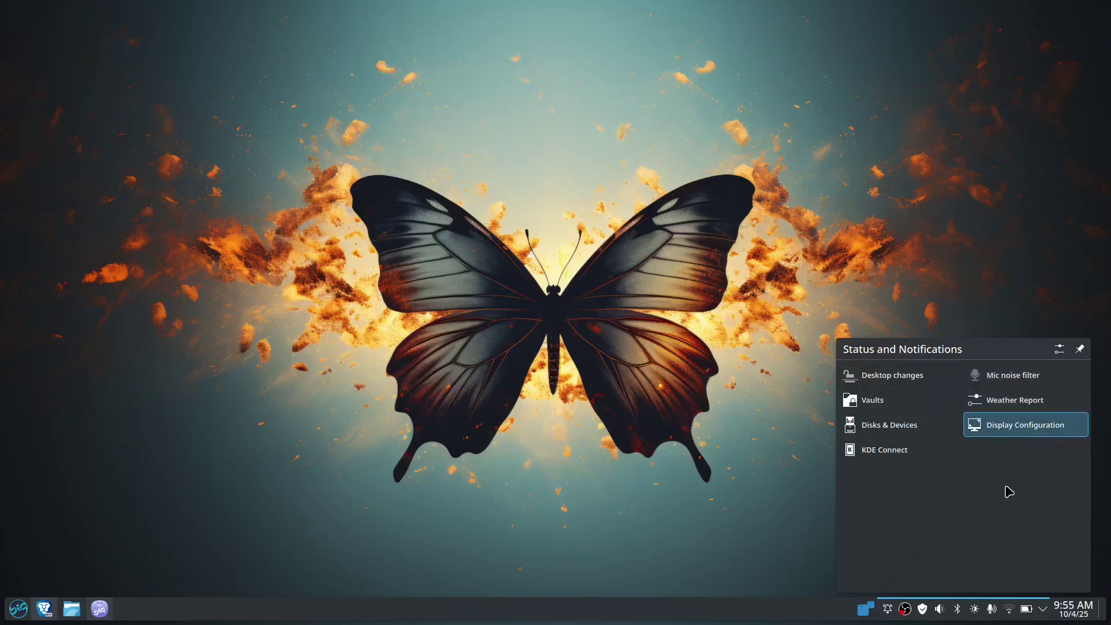
# Step: Open the October 2025 calendar, cycle through Days, Months and Years views, then close it
pyautogui.click(1074, 617)
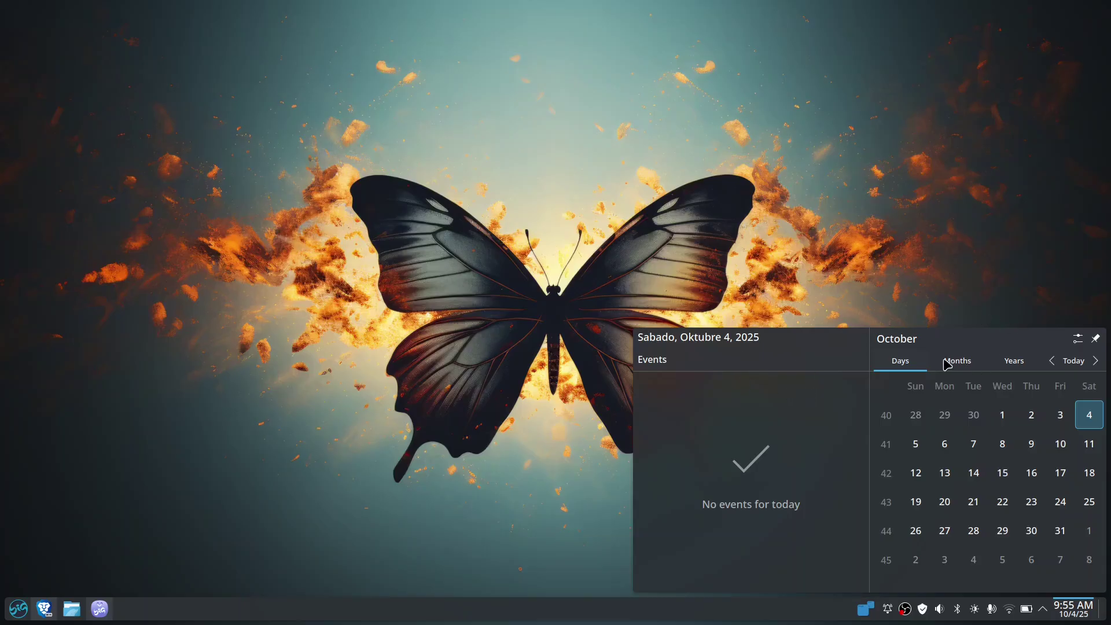
pyautogui.click(961, 369)
pyautogui.click(1013, 366)
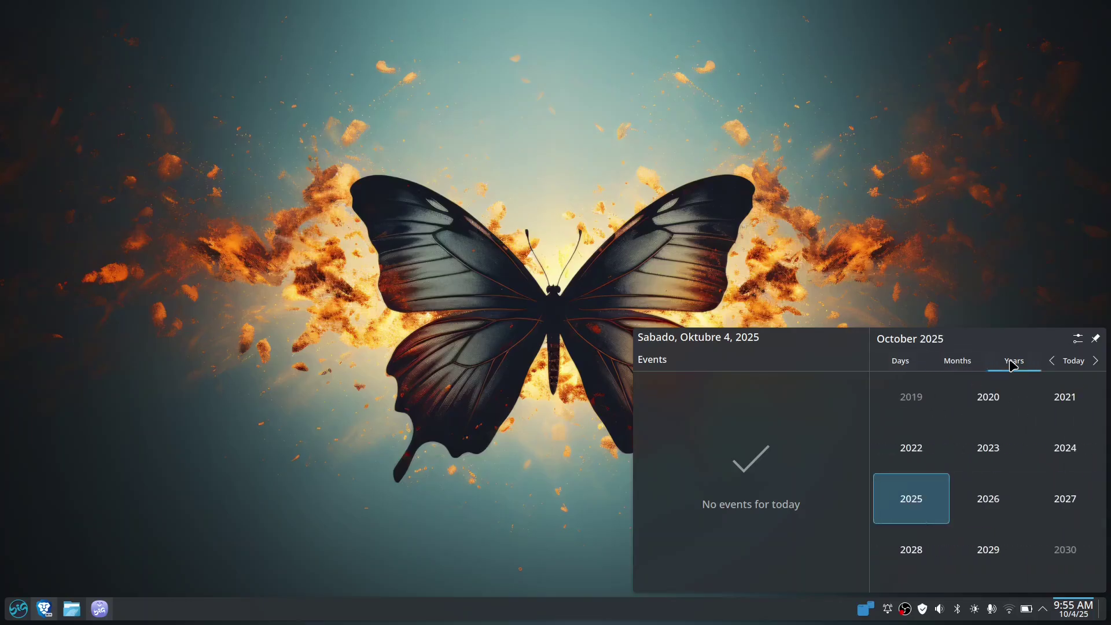
pyautogui.click(901, 363)
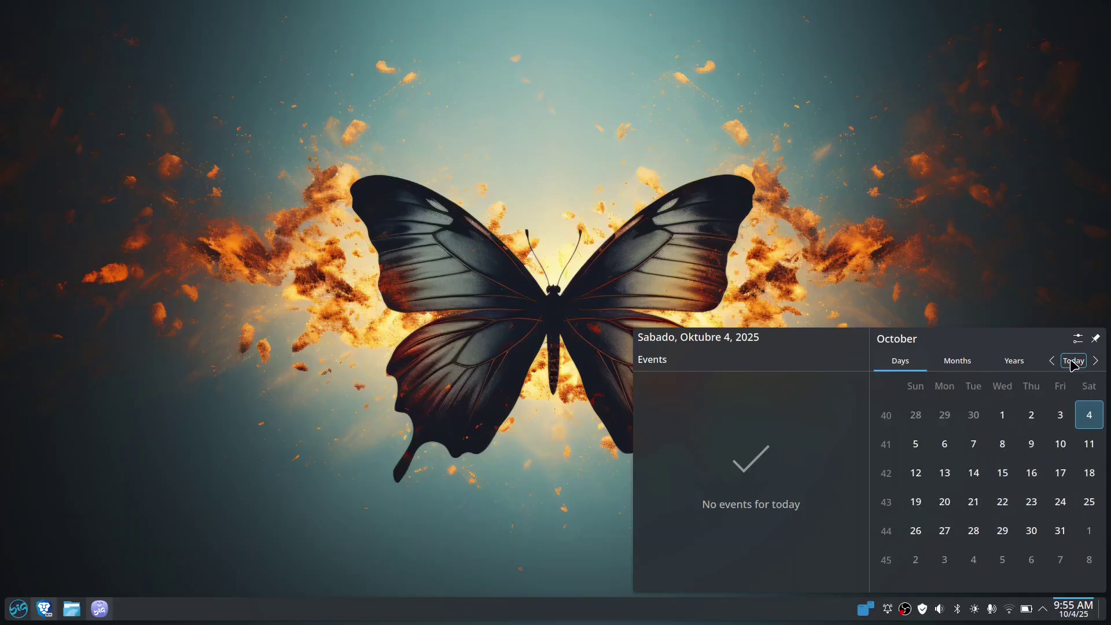
pyautogui.click(924, 263)
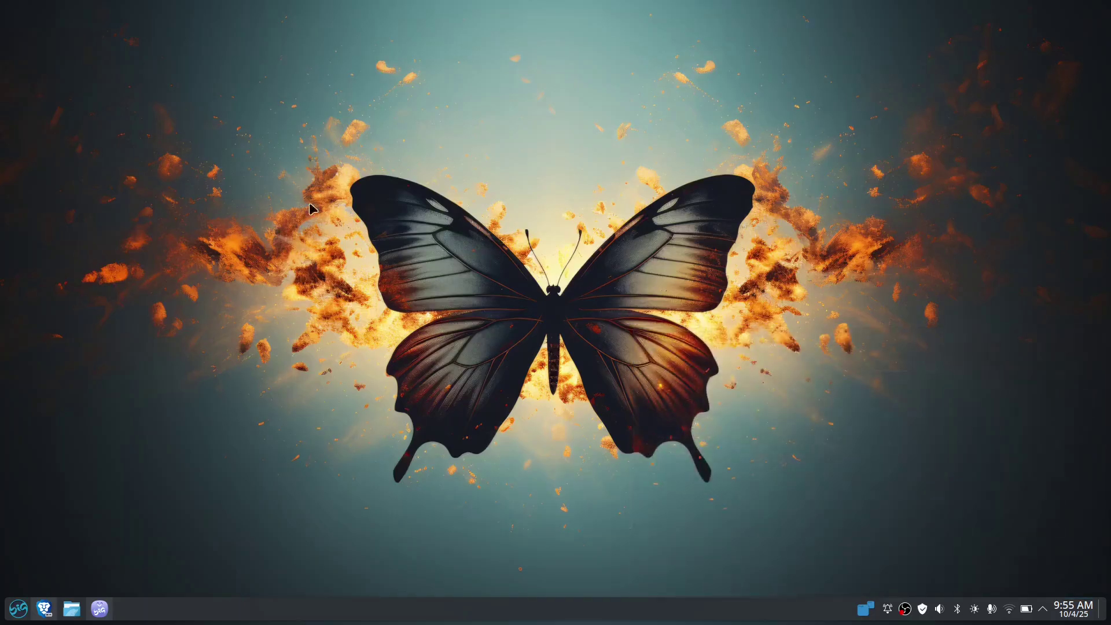
# Step: Open Desktop Folder Settings from the desktop menu and scroll through the Wallpaper Images grid
pyautogui.rightClick(478, 167)
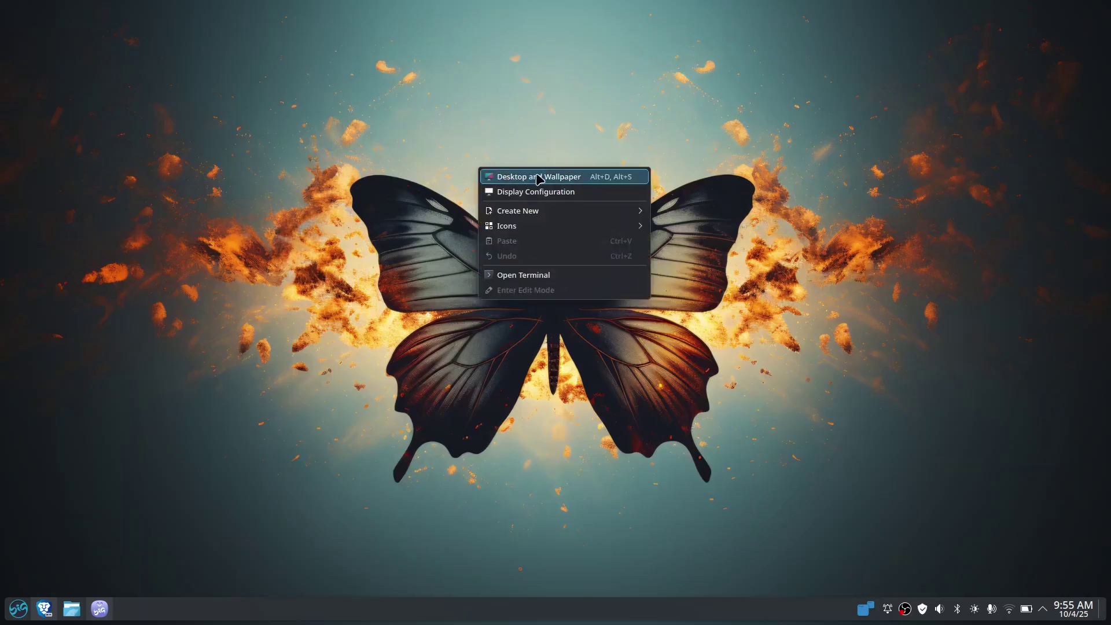
pyautogui.click(635, 182)
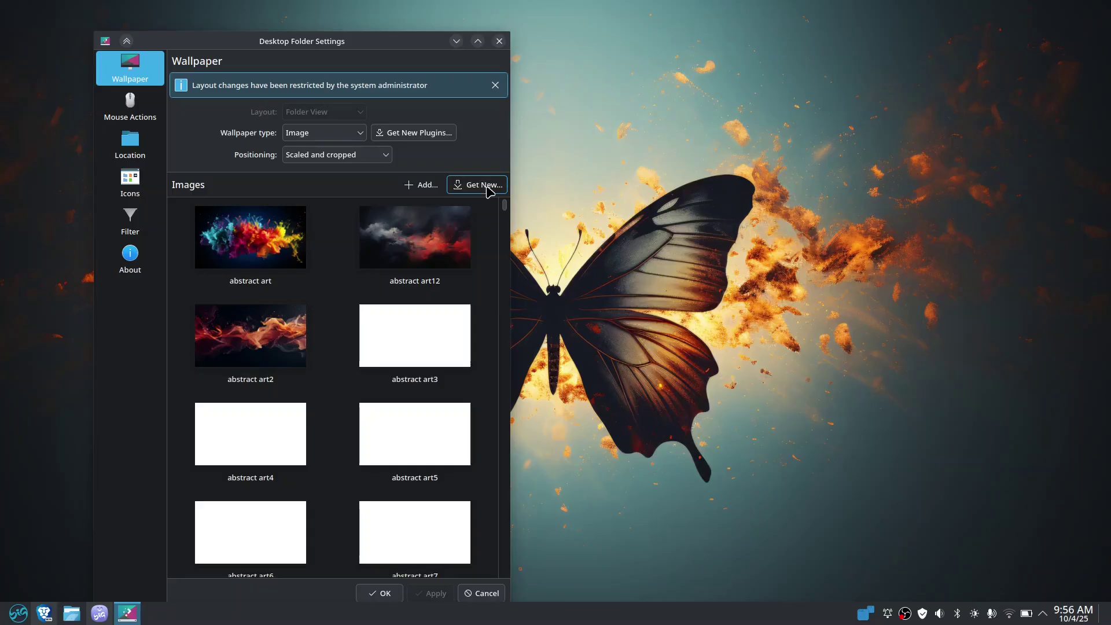
pyautogui.scroll(-5, 479, 335)
pyautogui.scroll(-8, 480, 348)
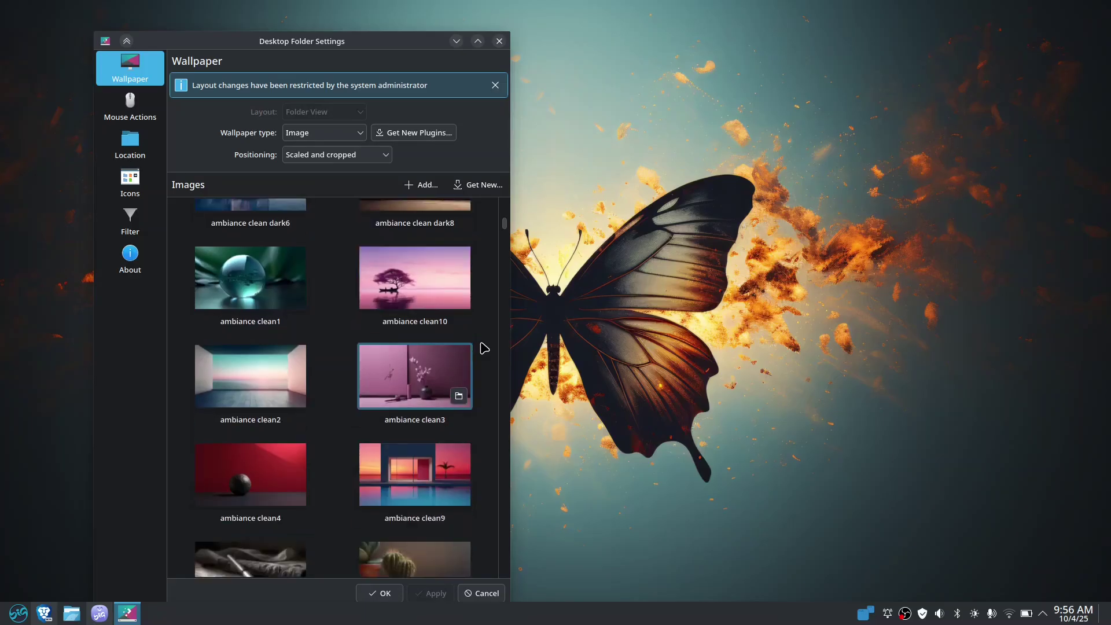
pyautogui.scroll(8, 486, 348)
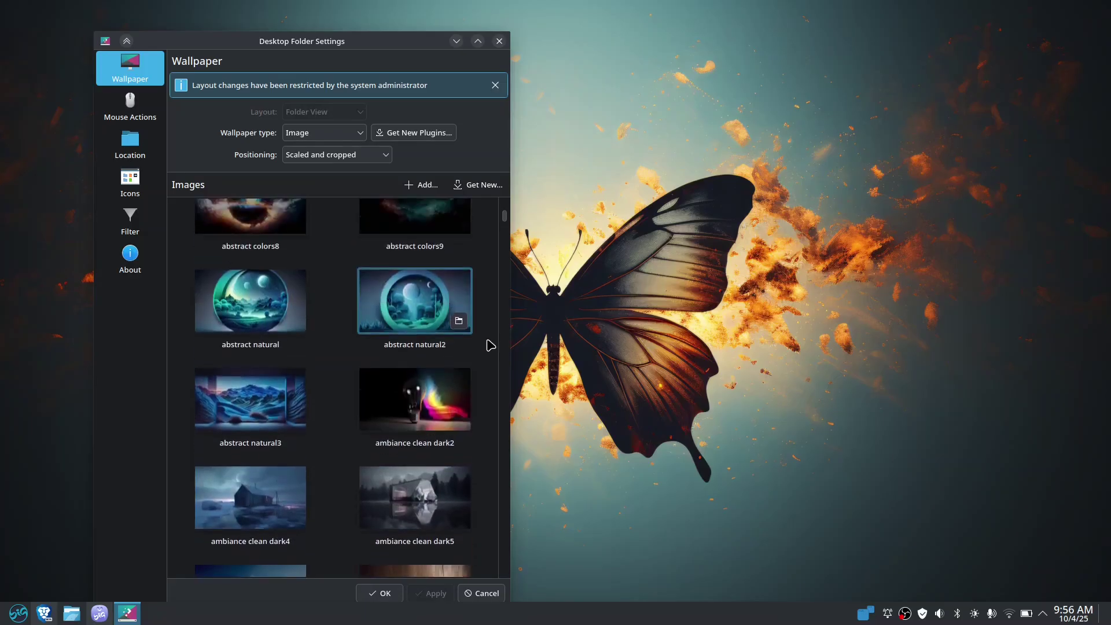
pyautogui.scroll(6, 493, 343)
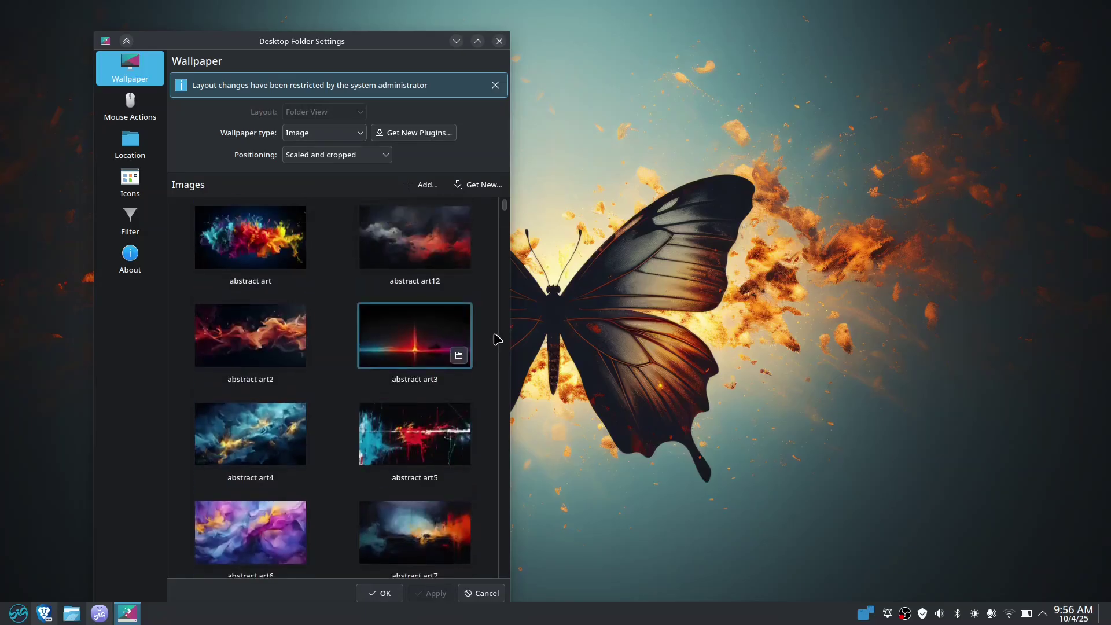
pyautogui.scroll(-3, 497, 335)
pyautogui.scroll(-5, 498, 335)
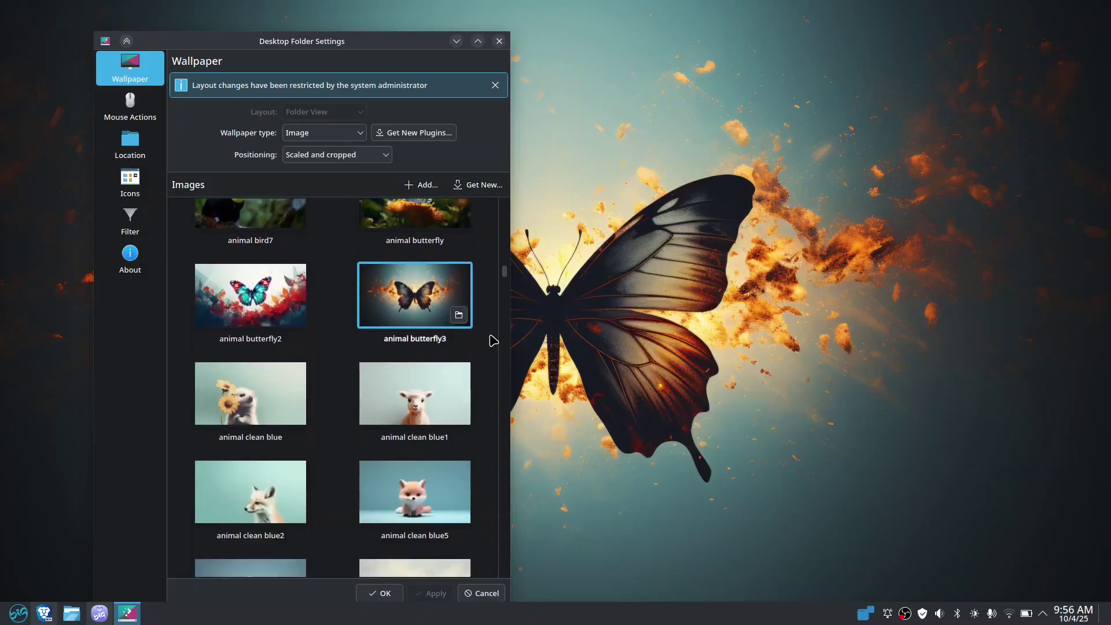
# Step: Keep browsing the wallpaper options, then close the settings without applying any change
pyautogui.moveTo(504, 272); pyautogui.dragTo(494, 593)
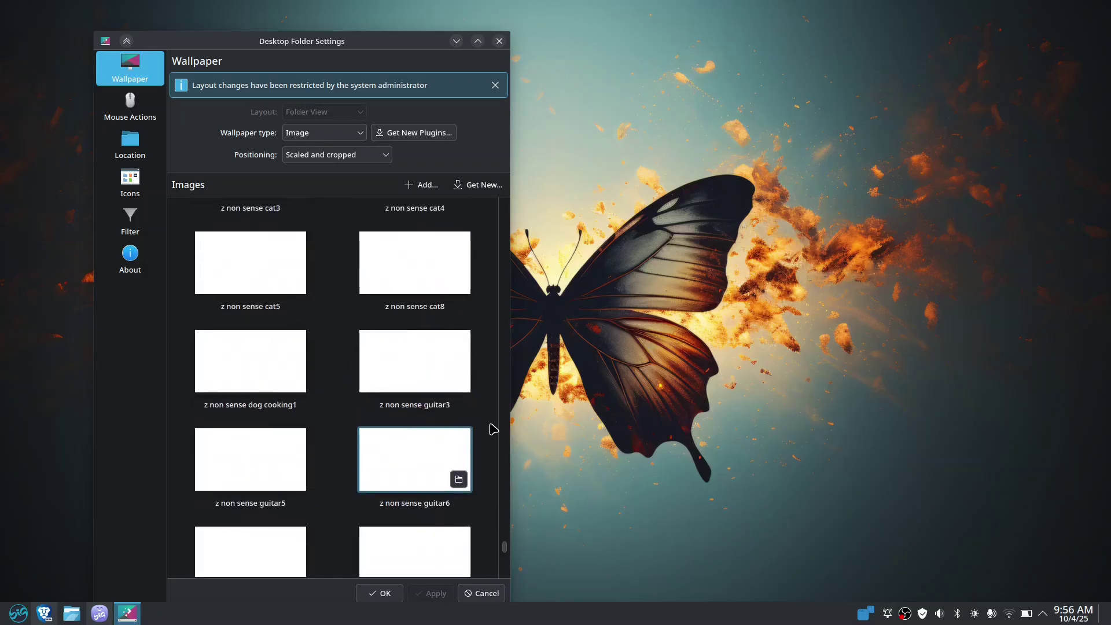
pyautogui.moveTo(505, 547); pyautogui.dragTo(504, 277)
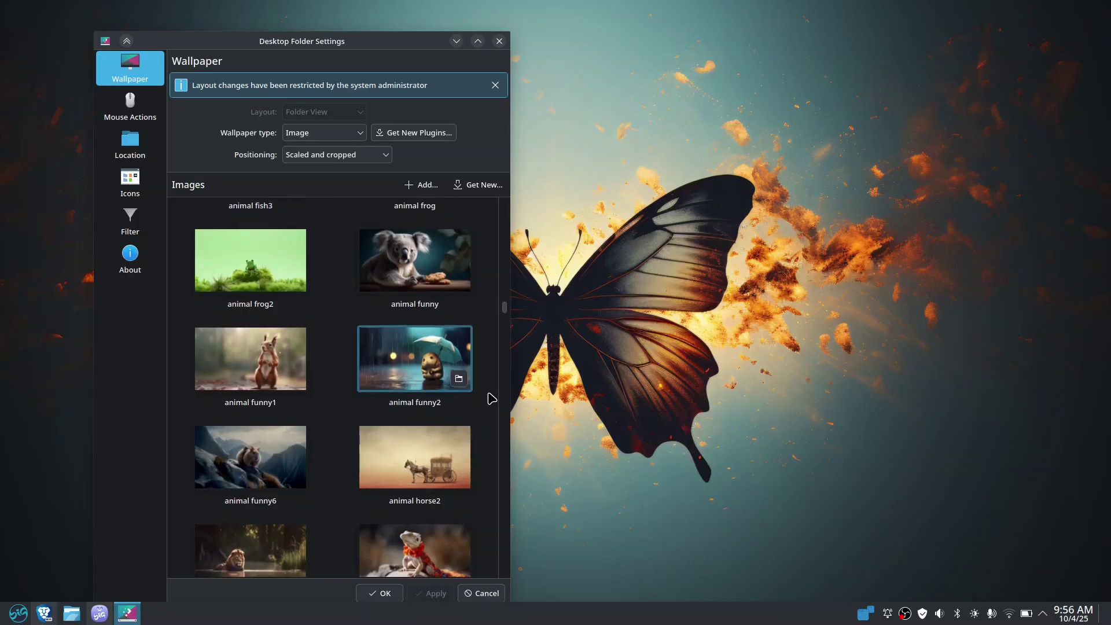
pyautogui.scroll(-3, 492, 399)
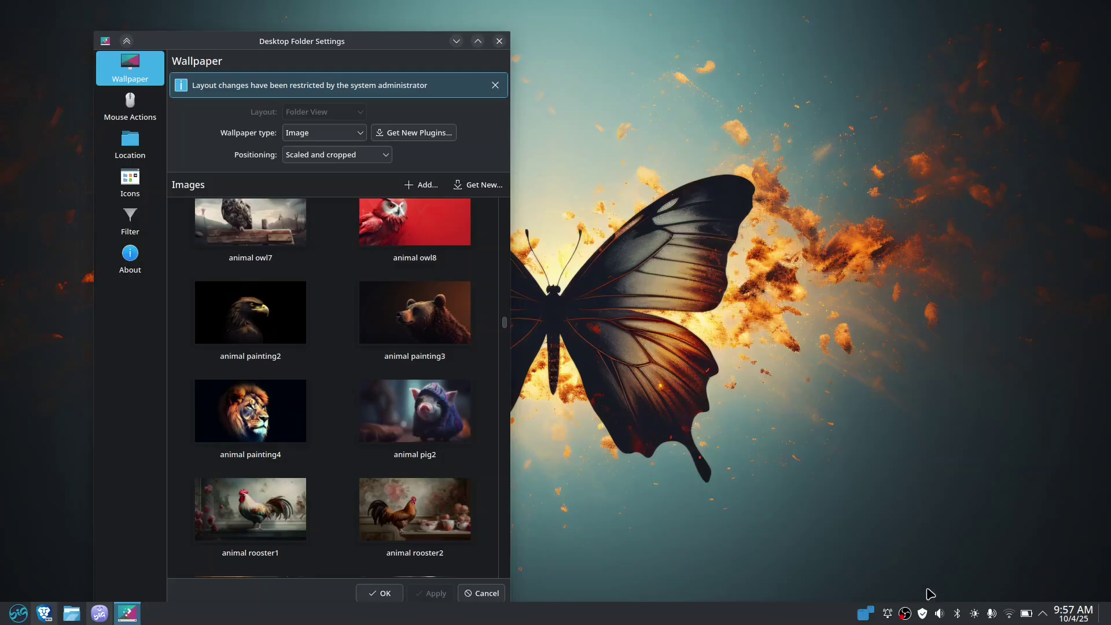
pyautogui.moveTo(924, 620)
pyautogui.scroll(-10, 492, 419)
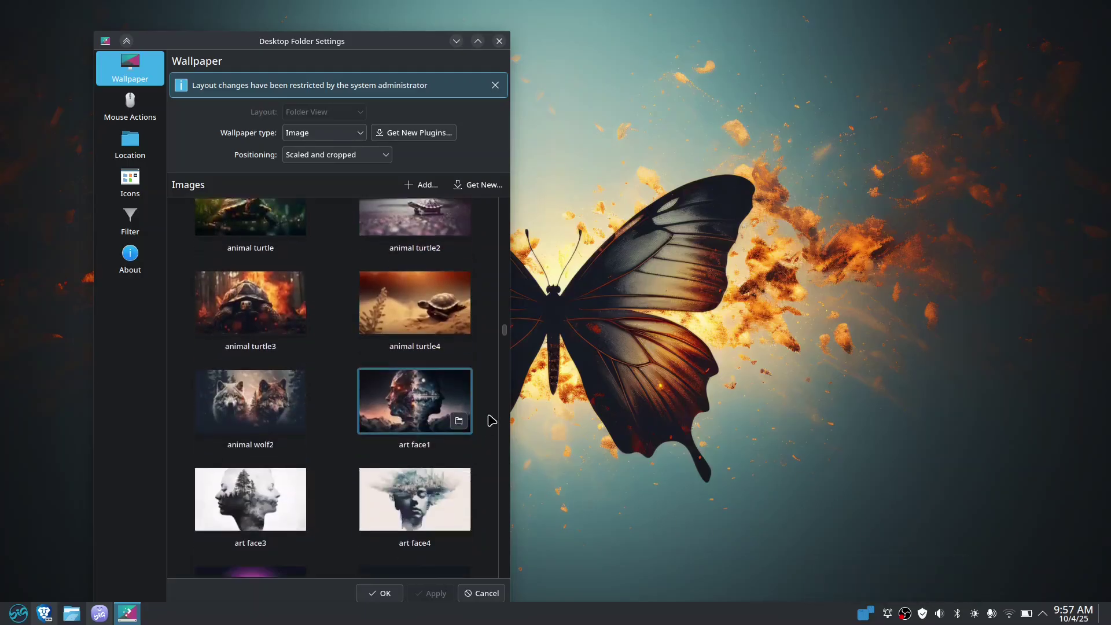
pyautogui.scroll(-10, 492, 422)
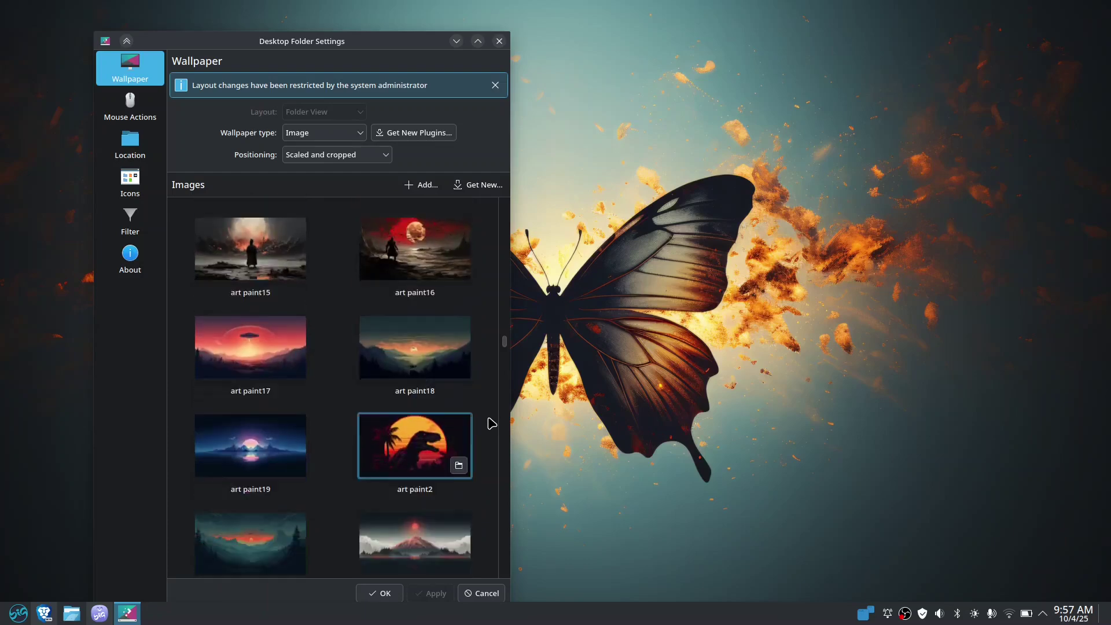
pyautogui.scroll(-6, 492, 426)
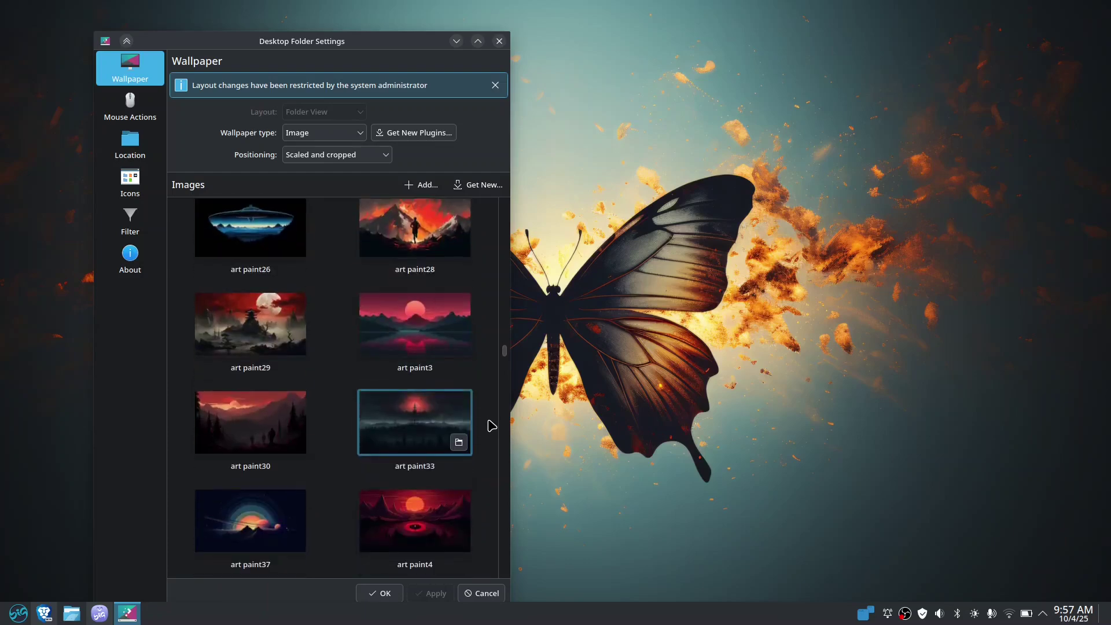
pyautogui.click(499, 41)
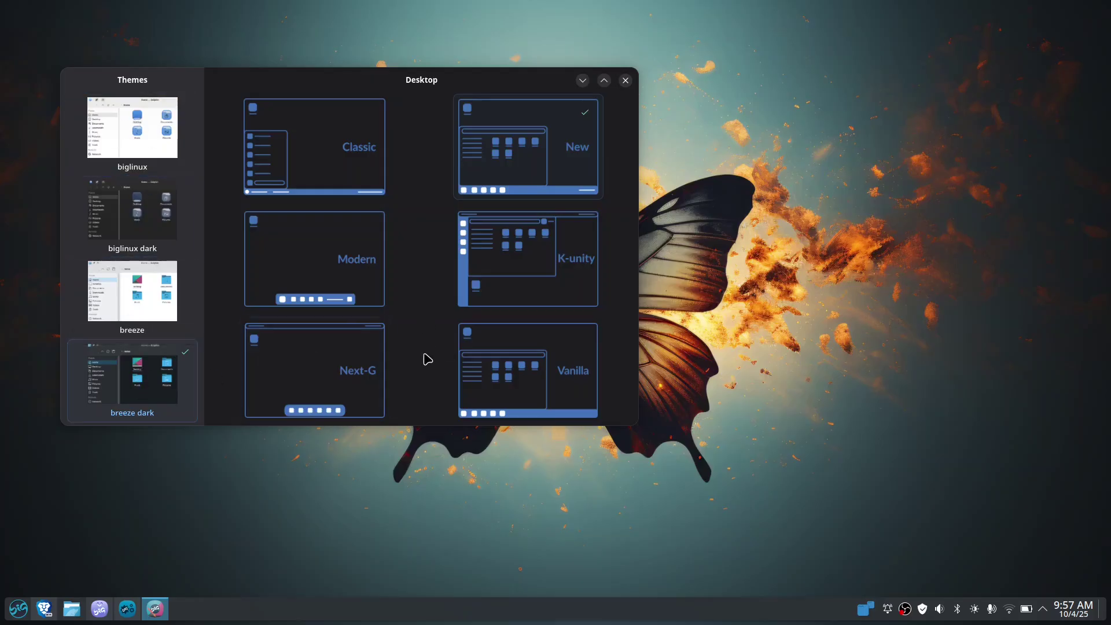
# Step: Close the BigLinux Themes window so the butterfly wallpaper desktop is visible
pyautogui.click(626, 82)
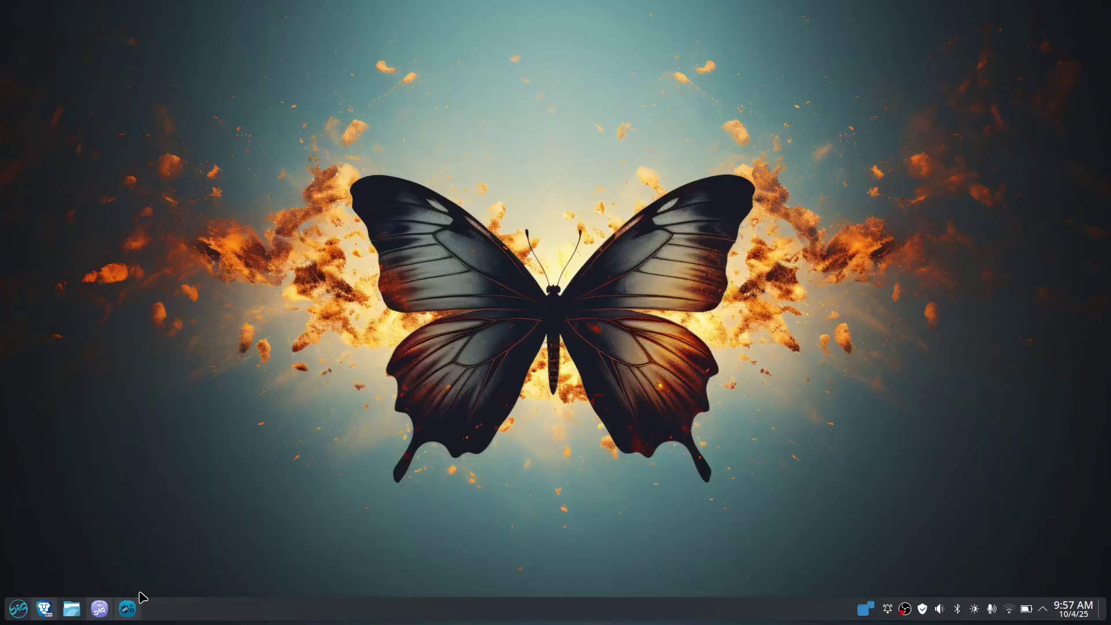
# Step: Launch System Settings from the launcher and open Colors & Themes' Get New global themes catalogue
pyautogui.click(17, 612)
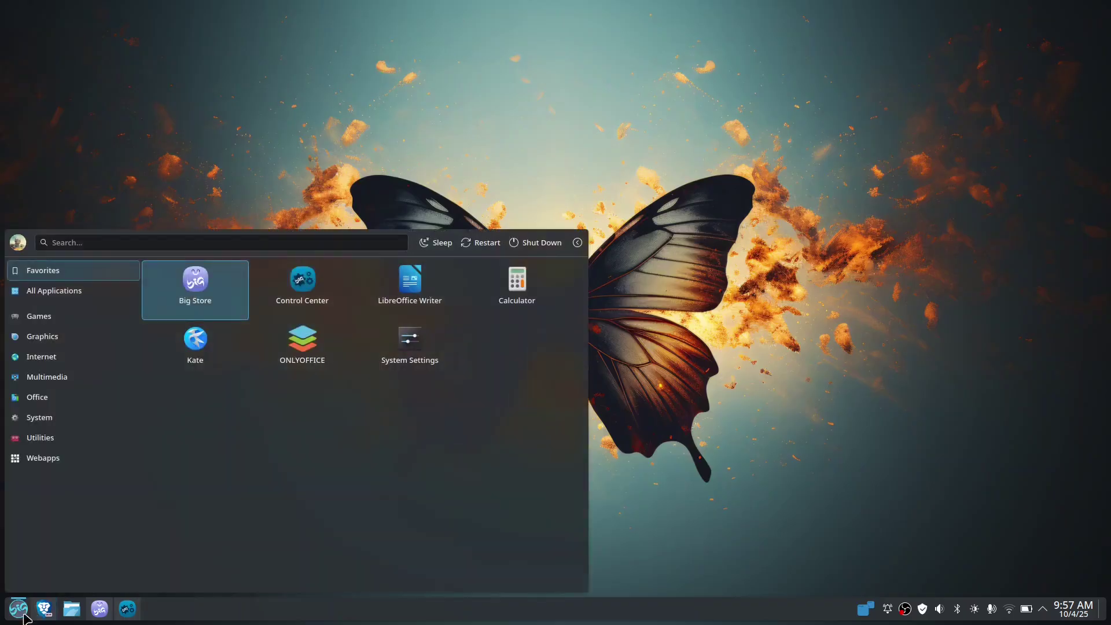
pyautogui.moveTo(409, 350); pyautogui.dragTo(592, 396)
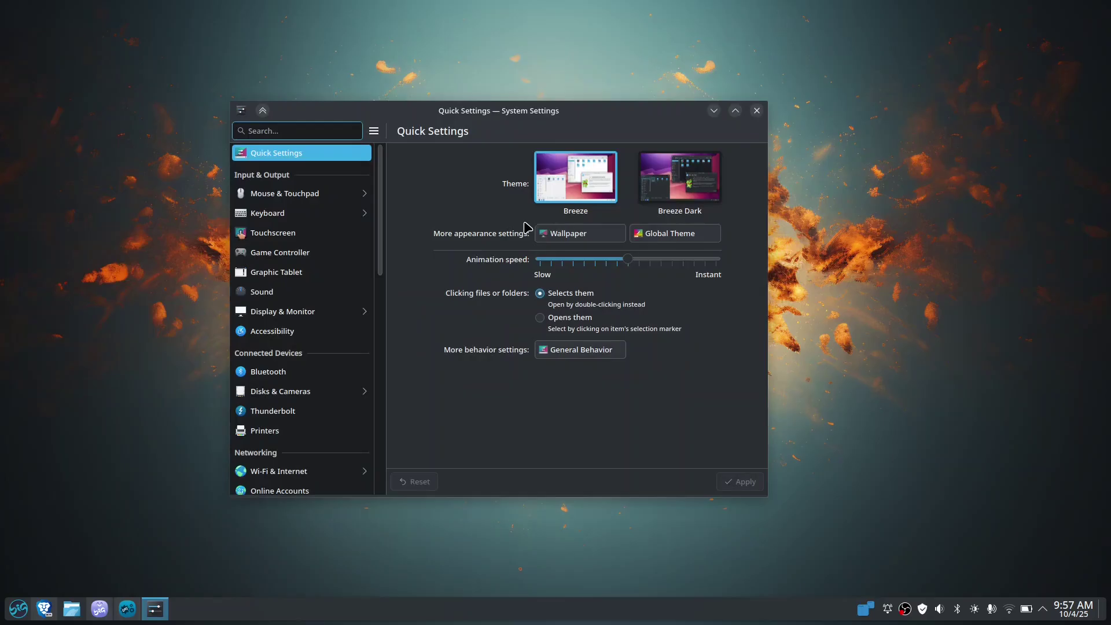
pyautogui.scroll(-3, 312, 405)
pyautogui.click(312, 412)
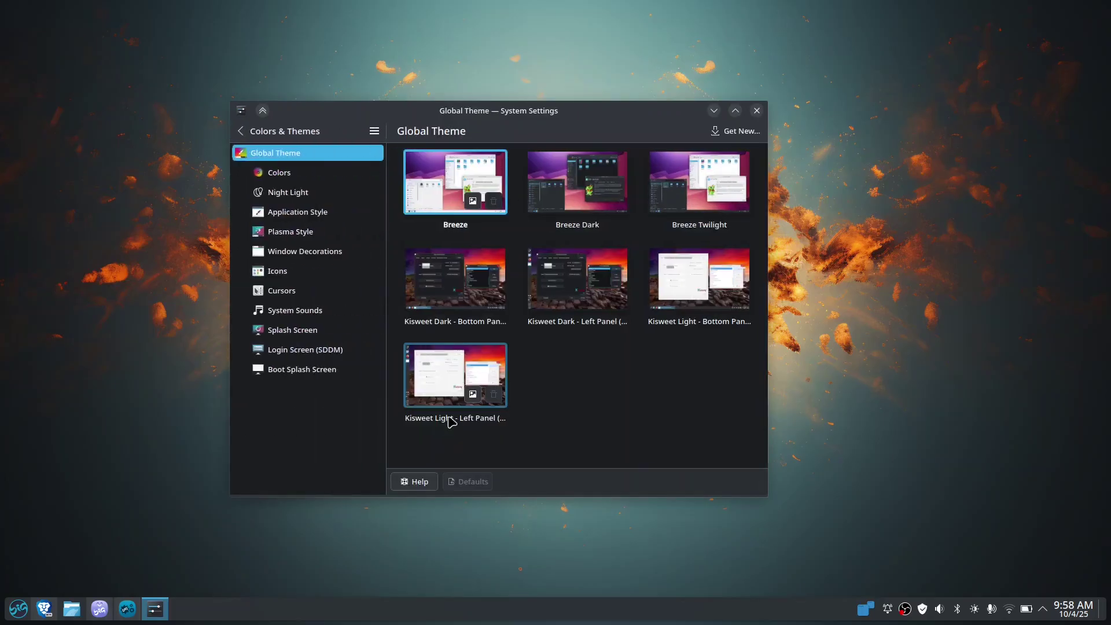
pyautogui.click(127, 609)
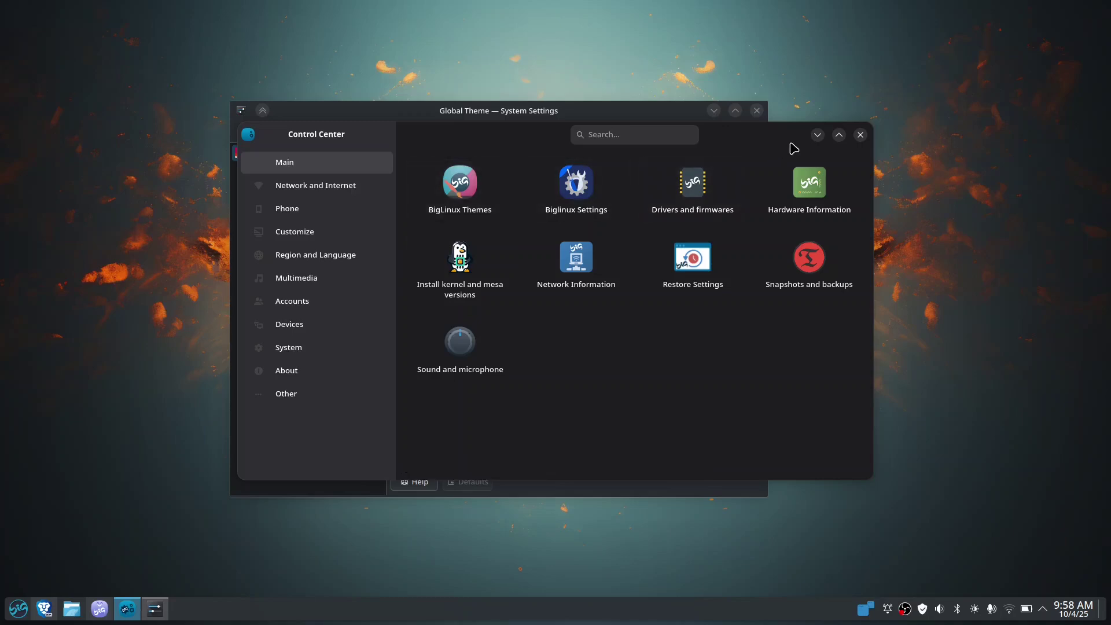
pyautogui.click(817, 135)
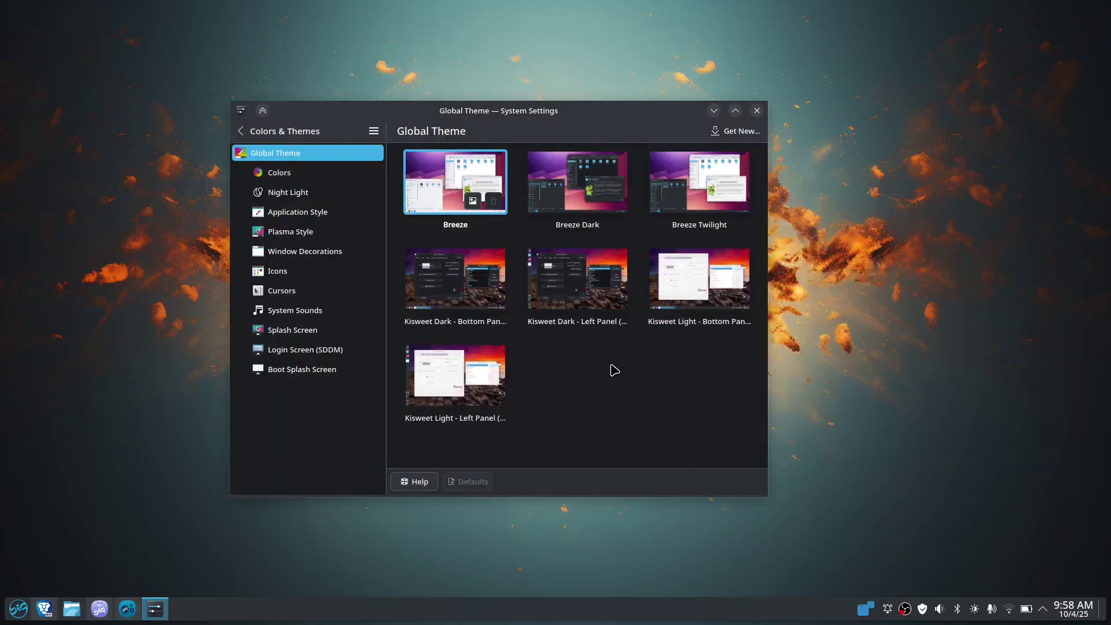
pyautogui.click(734, 132)
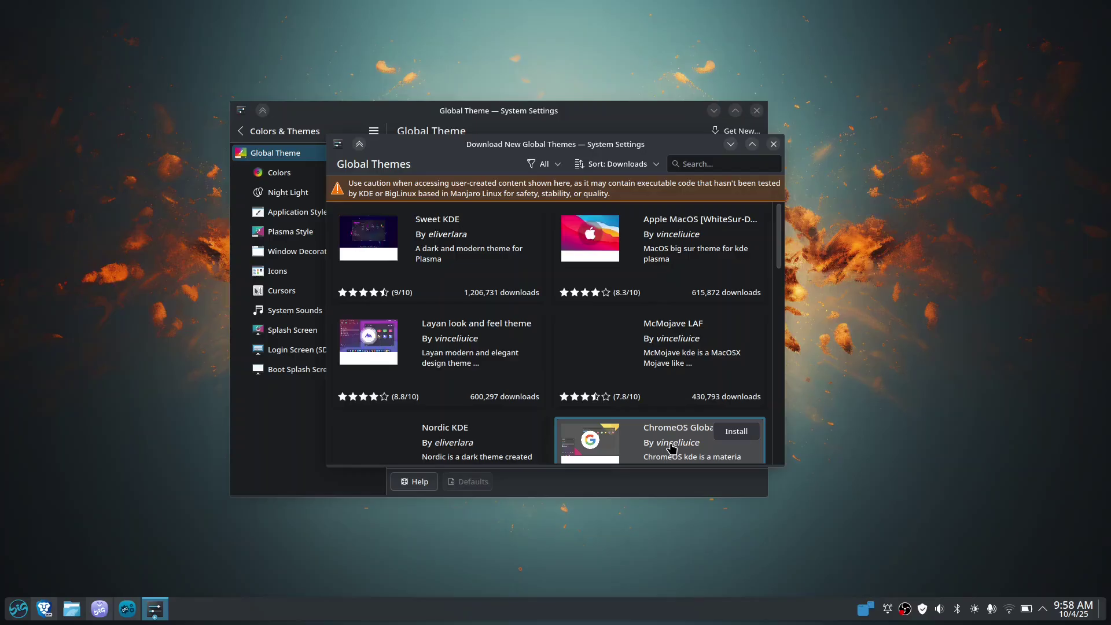
# Step: Scroll through the downloadable global themes, close the catalogue, and switch to the Icons page
pyautogui.scroll(-5, 671, 442)
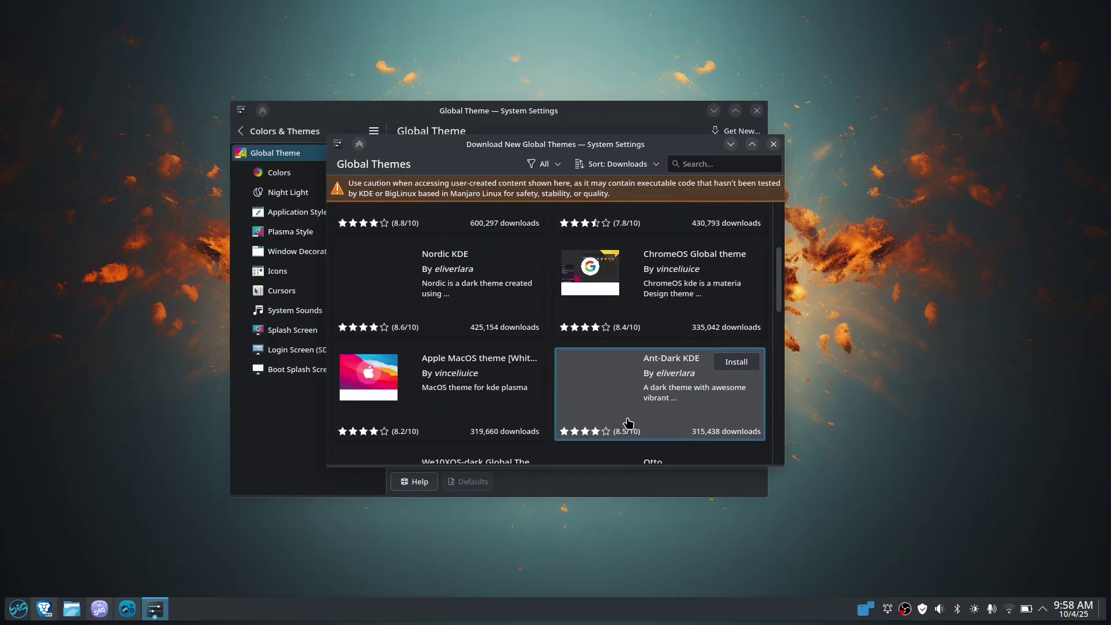
pyautogui.scroll(-3, 671, 324)
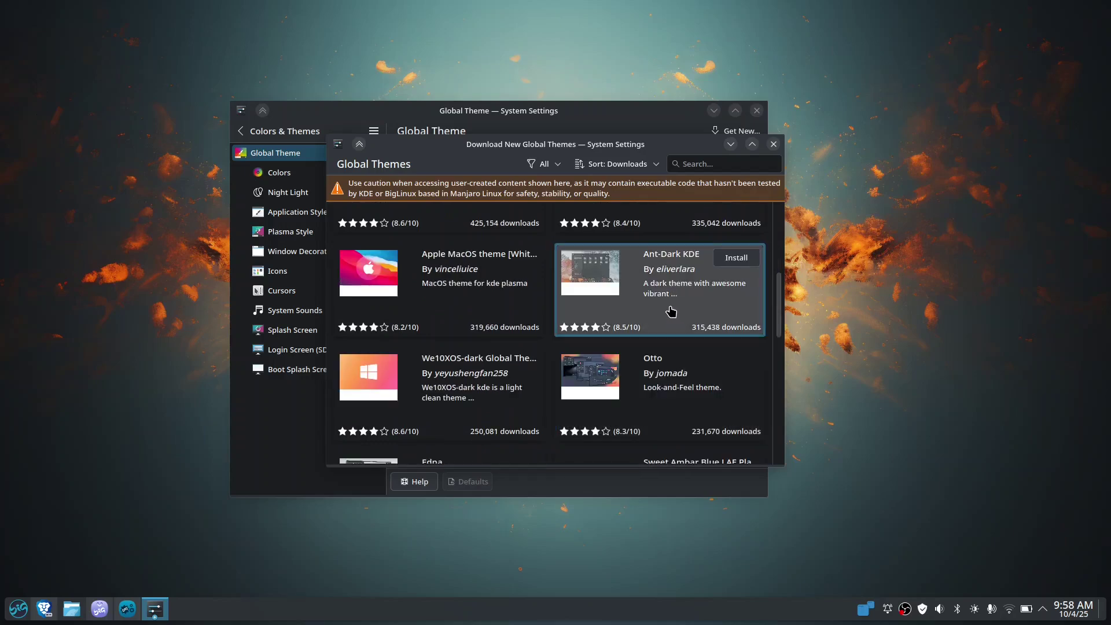
pyautogui.scroll(-4, 671, 311)
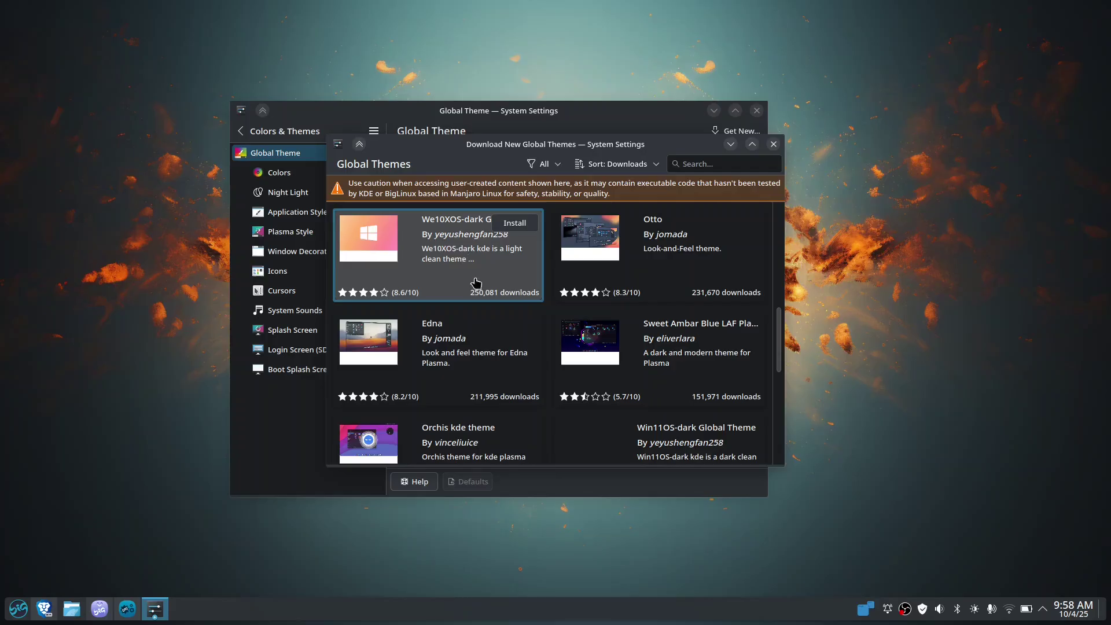
pyautogui.scroll(-2, 656, 284)
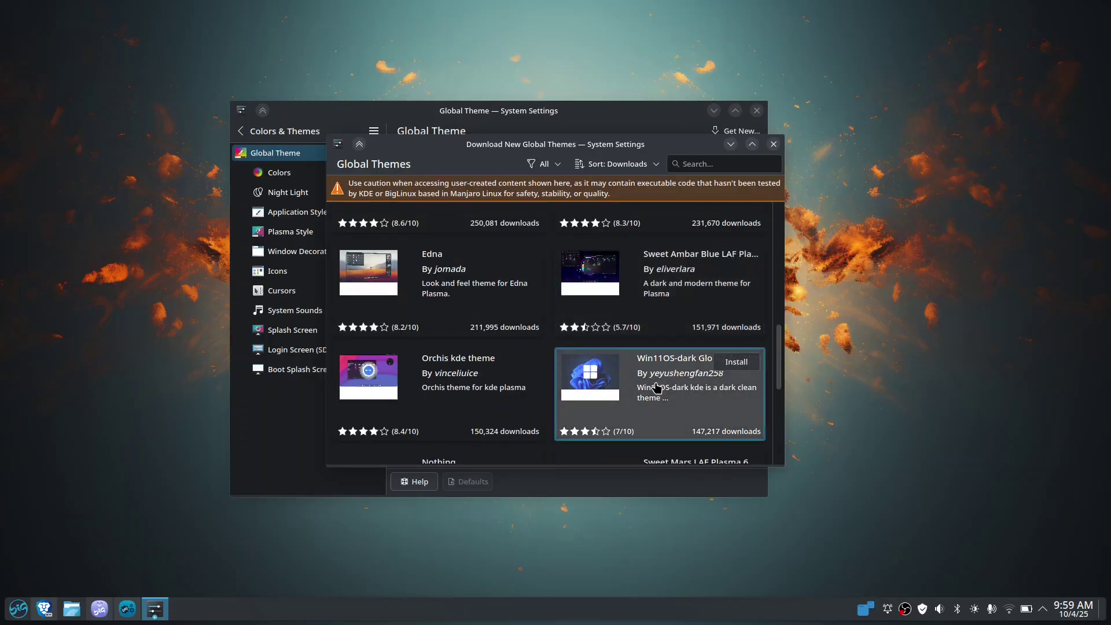
pyautogui.scroll(-5, 622, 372)
pyautogui.scroll(3, 623, 371)
pyautogui.scroll(15, 623, 370)
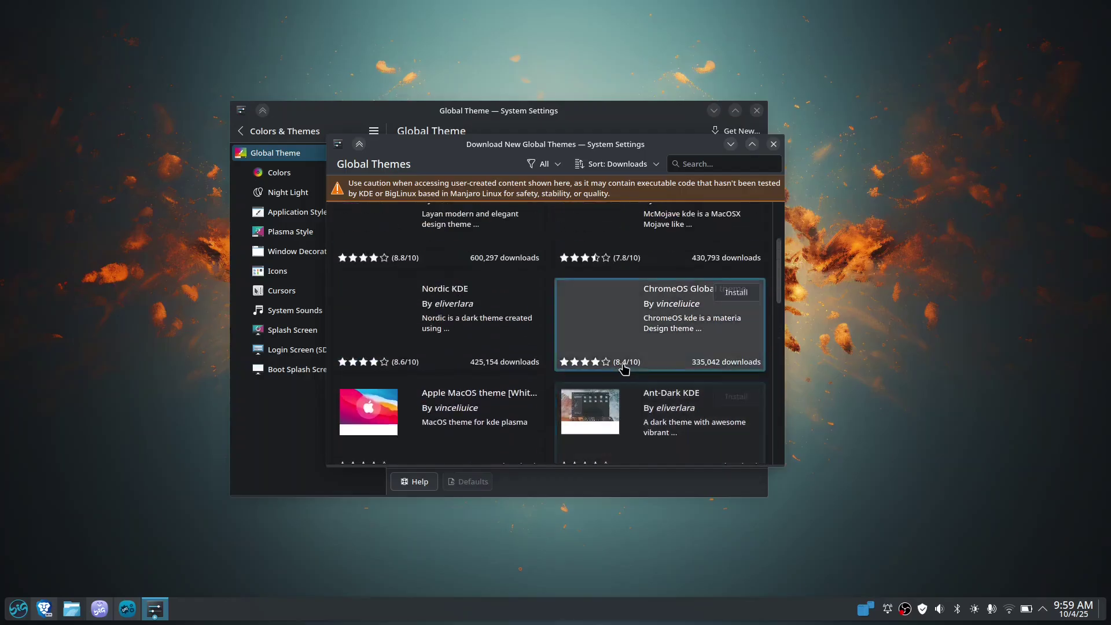
pyautogui.click(774, 144)
pyautogui.click(301, 272)
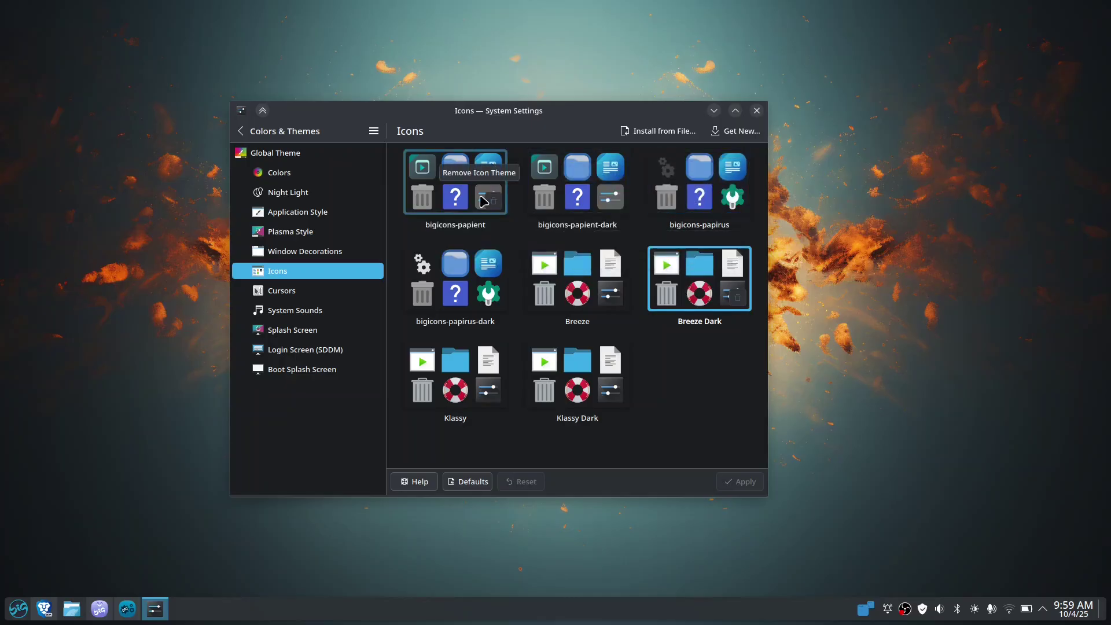
# Step: Switch from the Icons page to the Cursors page showing the Bibata themes
pyautogui.click(315, 292)
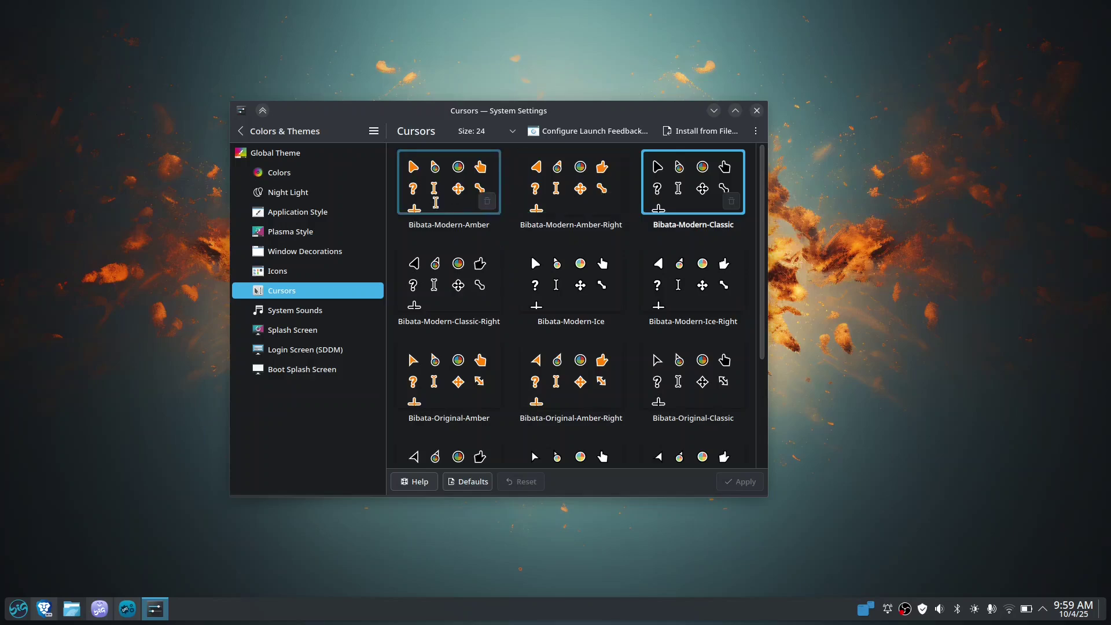
# Step: Try the Bibata-Modern-Amber and Amber-Right cursors, then reapply Bibata-Modern-Classic
pyautogui.click(440, 177)
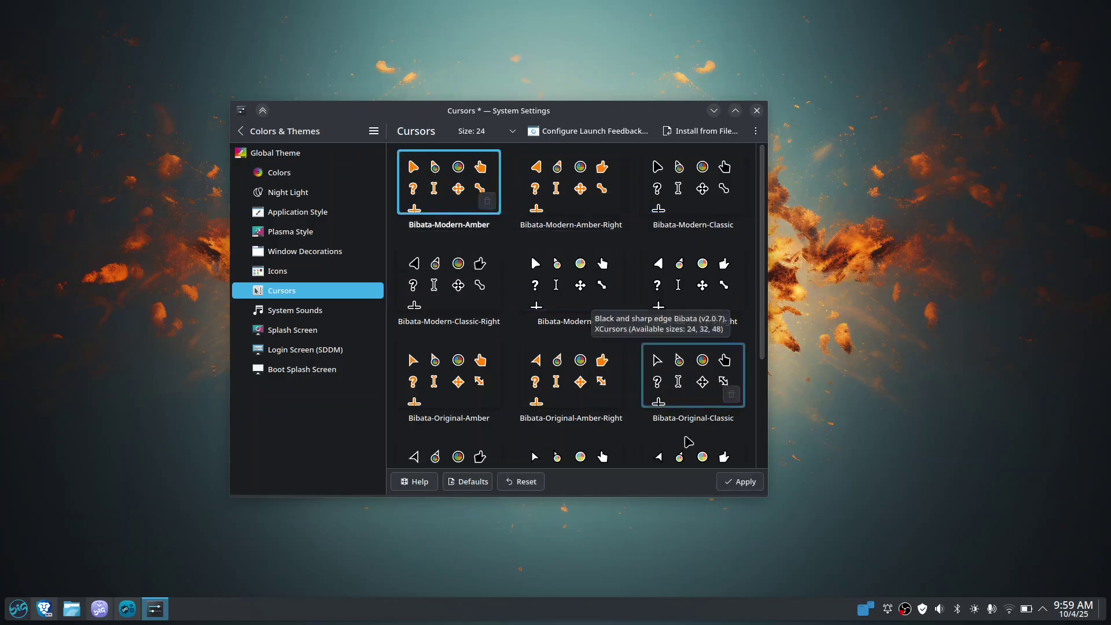
pyautogui.click(738, 484)
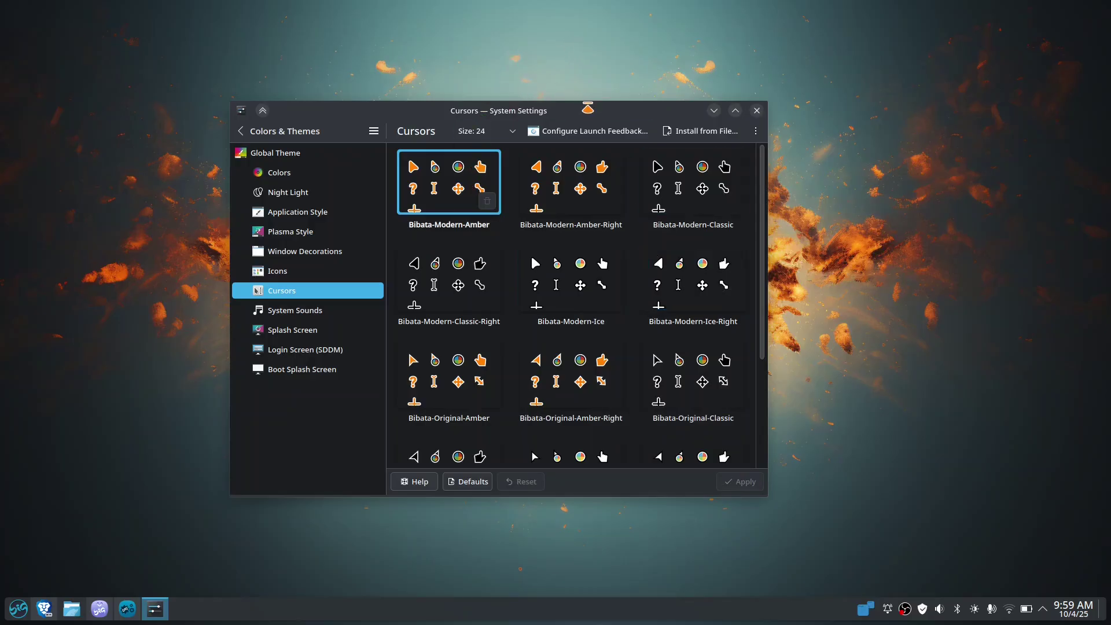
pyautogui.click(548, 182)
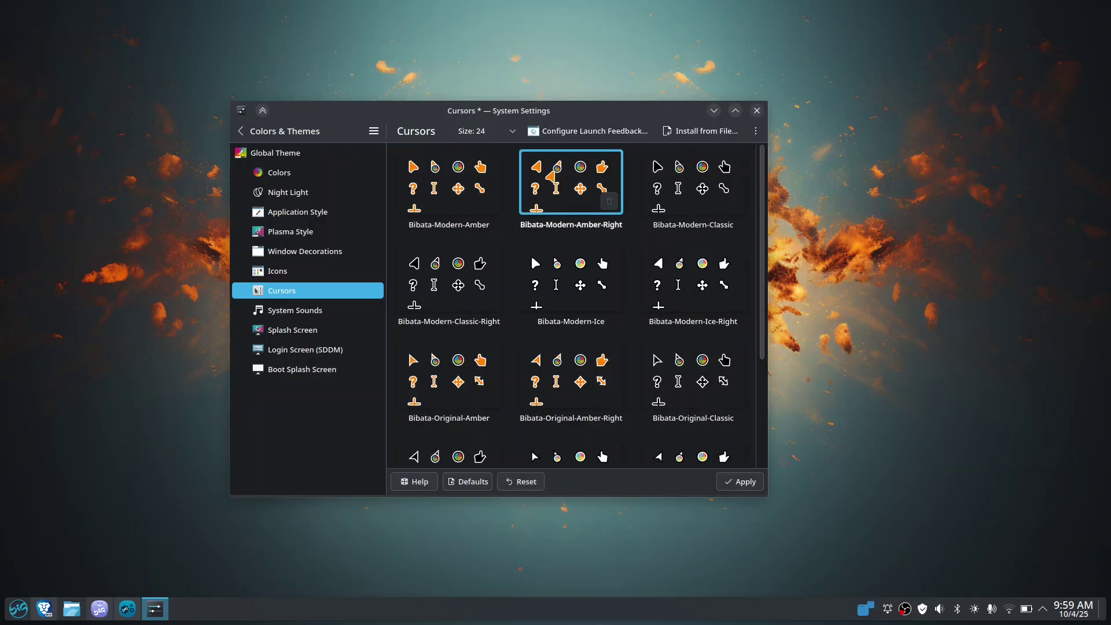
pyautogui.click(751, 489)
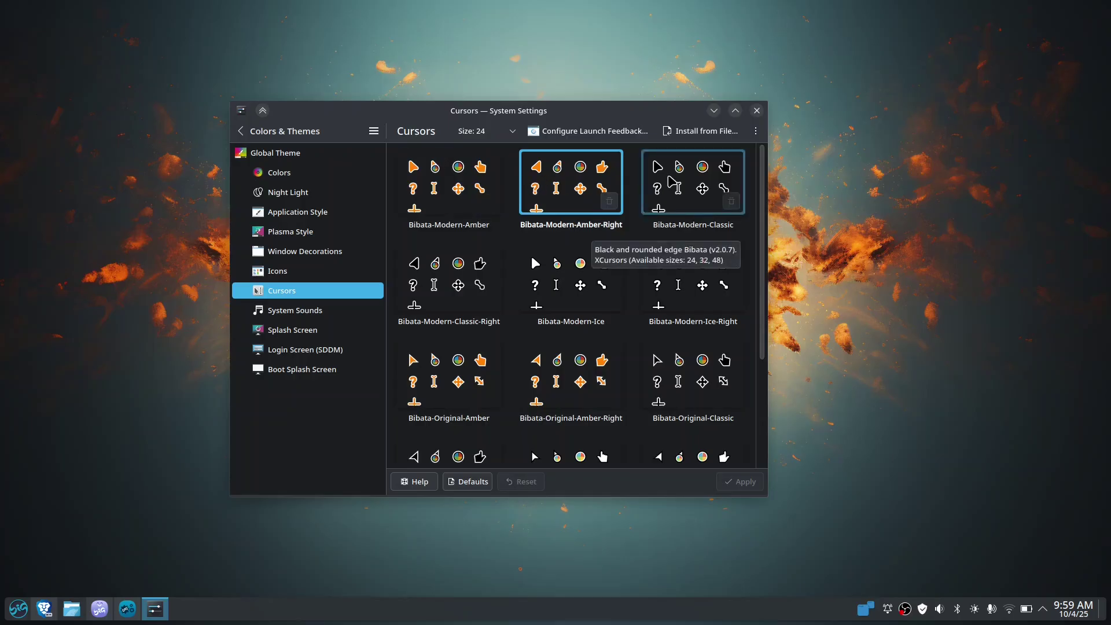
pyautogui.click(671, 181)
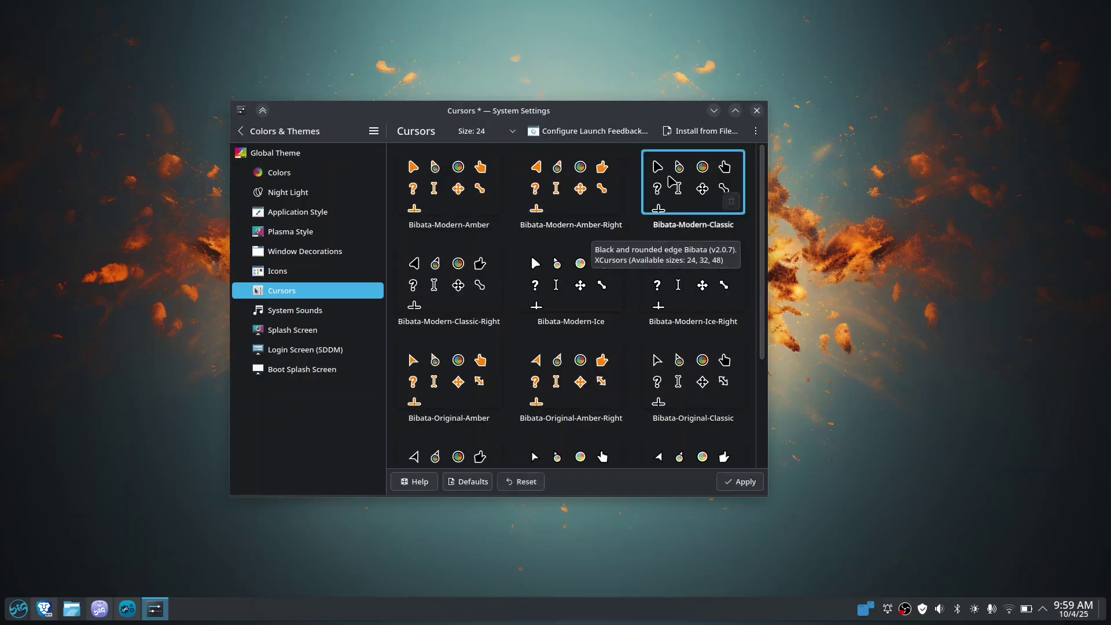
pyautogui.click(743, 485)
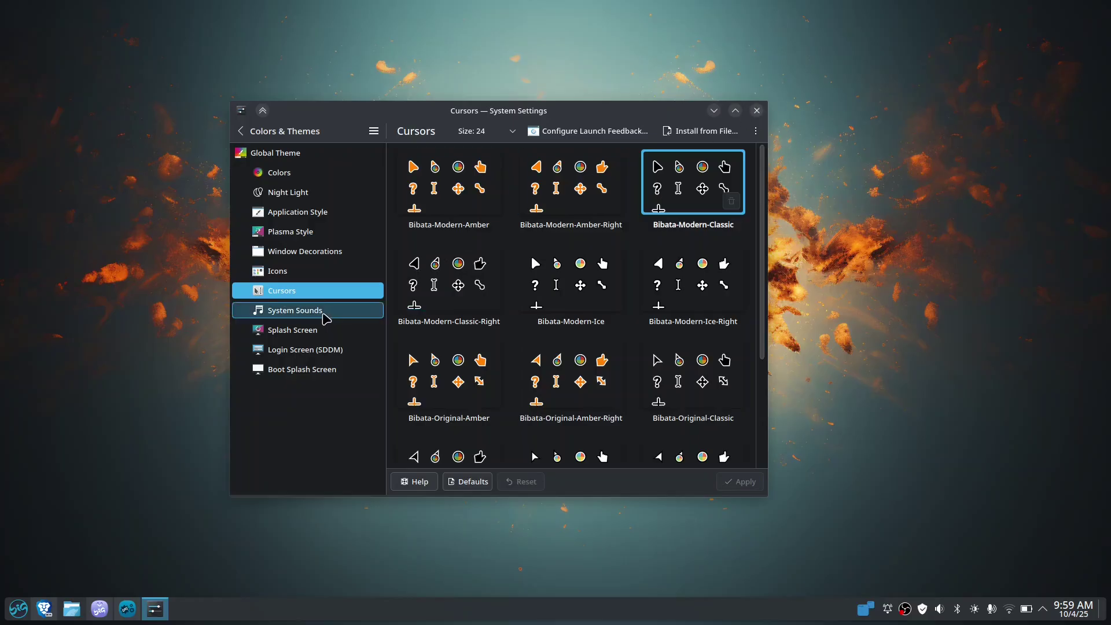
# Step: View System Sounds and Splash Screen, preview Big Circle, then view Boot Splash Screen
pyautogui.click(326, 316)
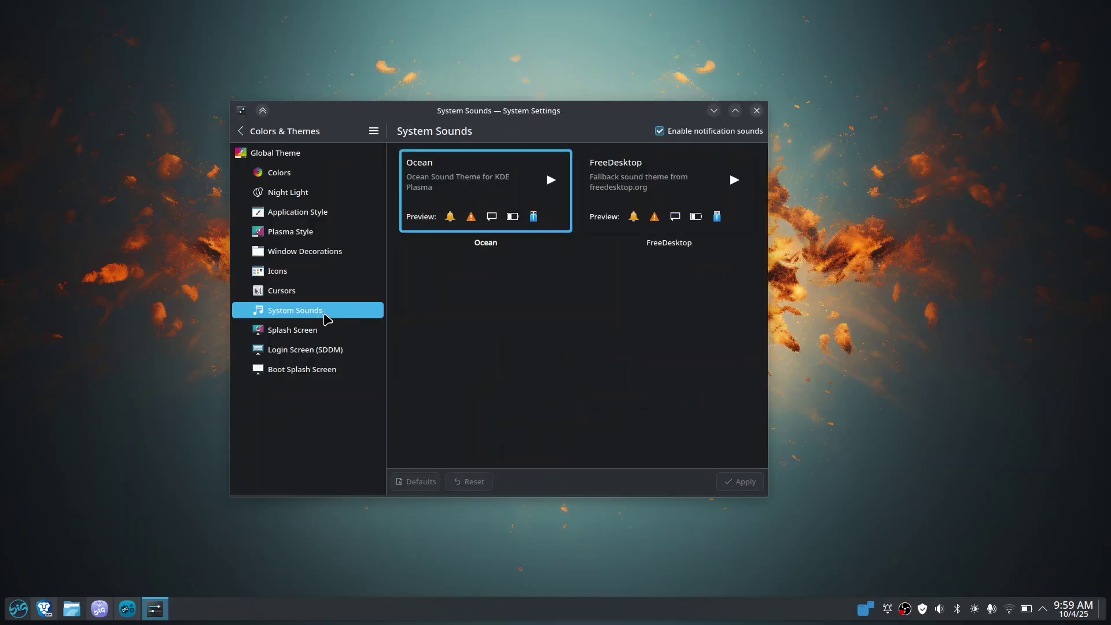
pyautogui.click(322, 331)
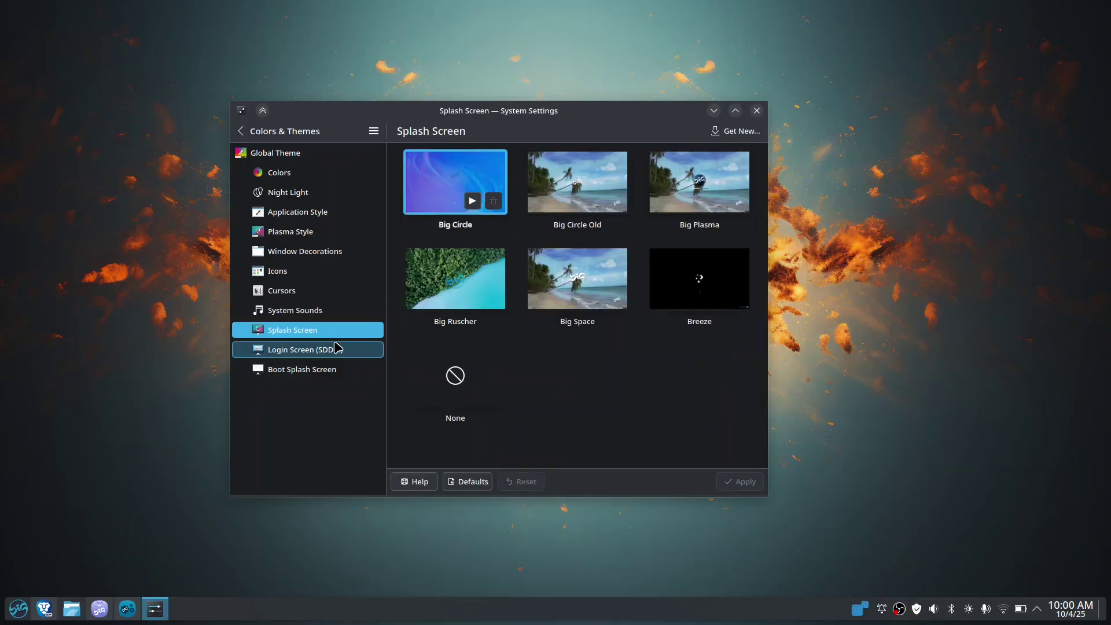
pyautogui.click(473, 200)
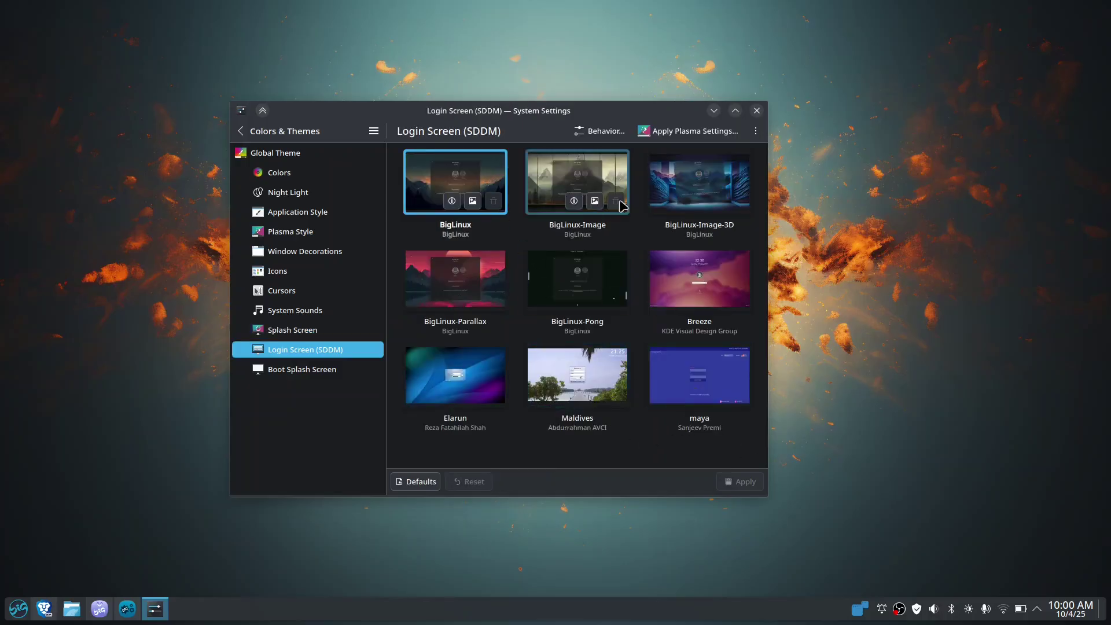
pyautogui.click(316, 375)
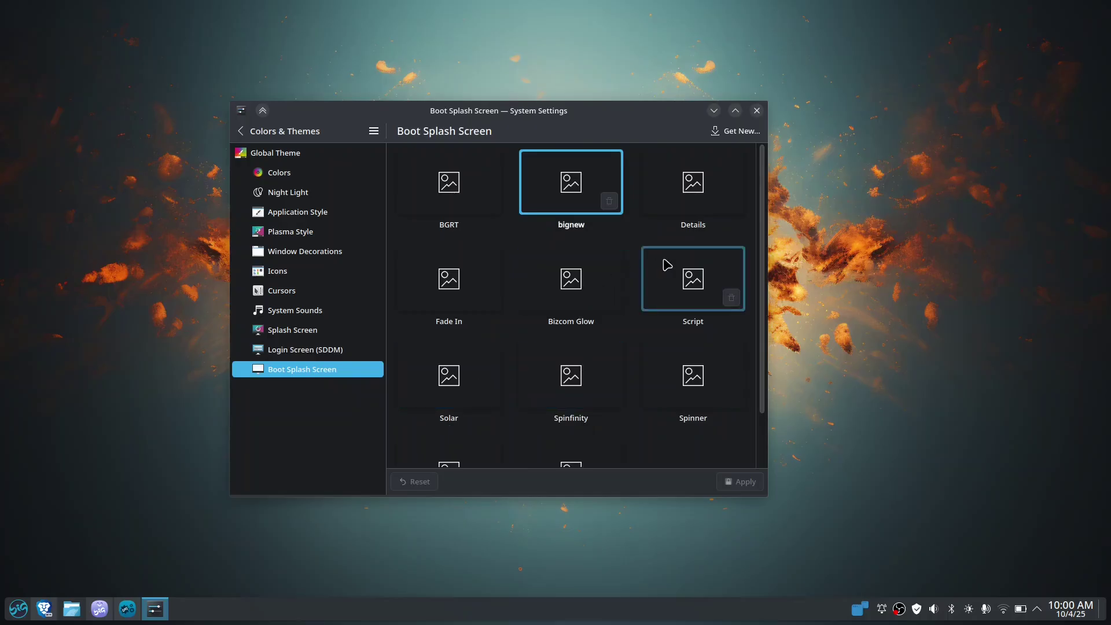
# Step: Browse Plasma Style, Application Style, Colors and Window Decorations, then return to the main settings list
pyautogui.click(330, 237)
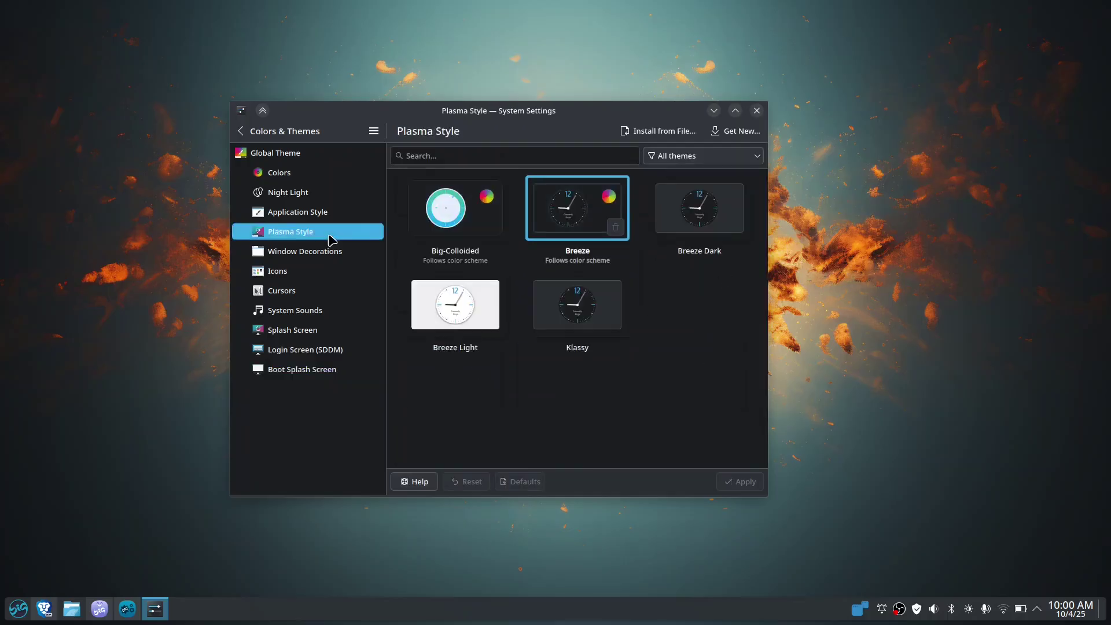
pyautogui.click(322, 213)
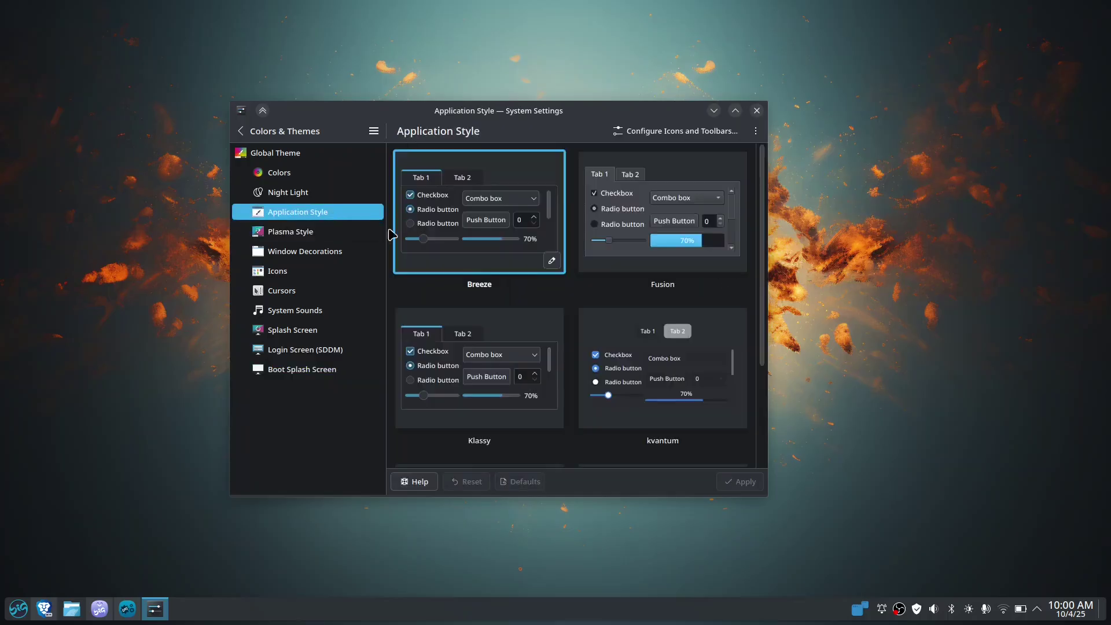
pyautogui.scroll(-3, 694, 356)
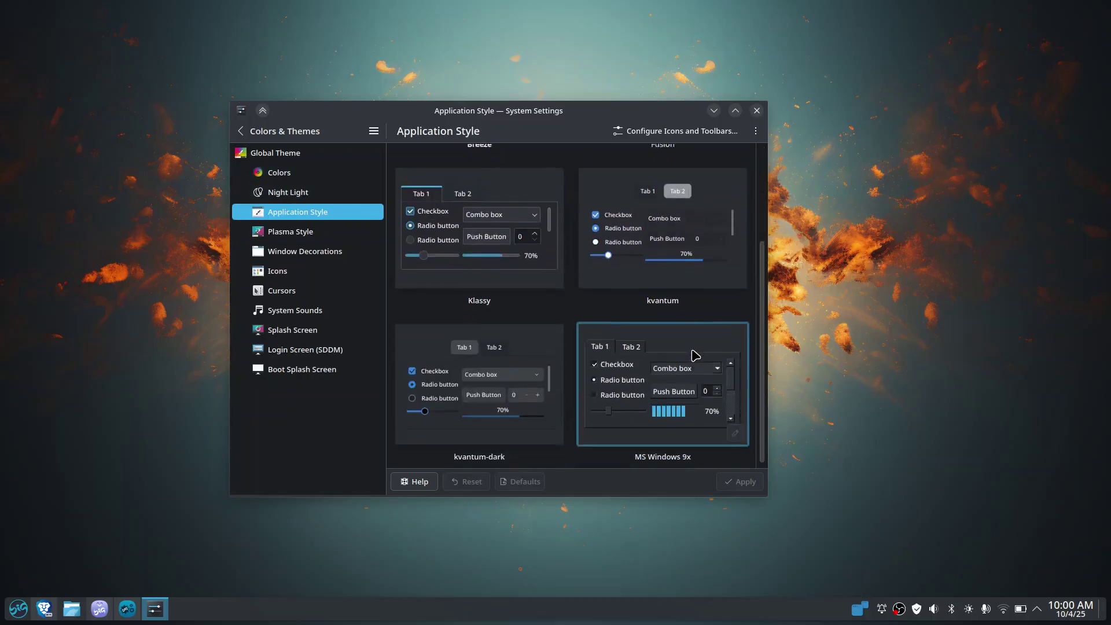
pyautogui.click(302, 173)
pyautogui.click(310, 233)
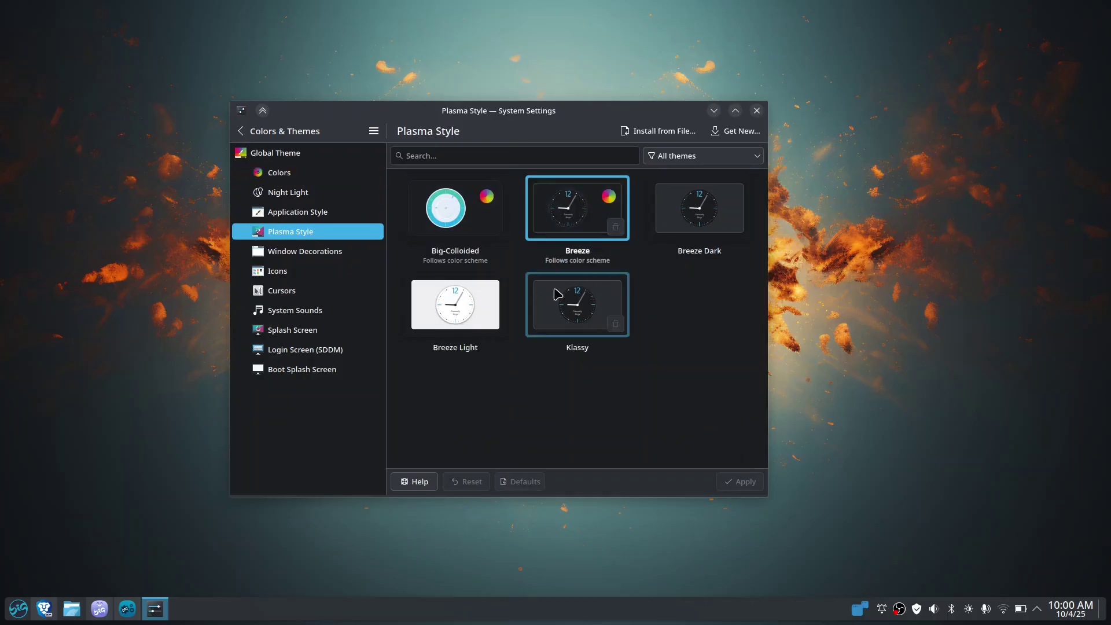
pyautogui.click(335, 253)
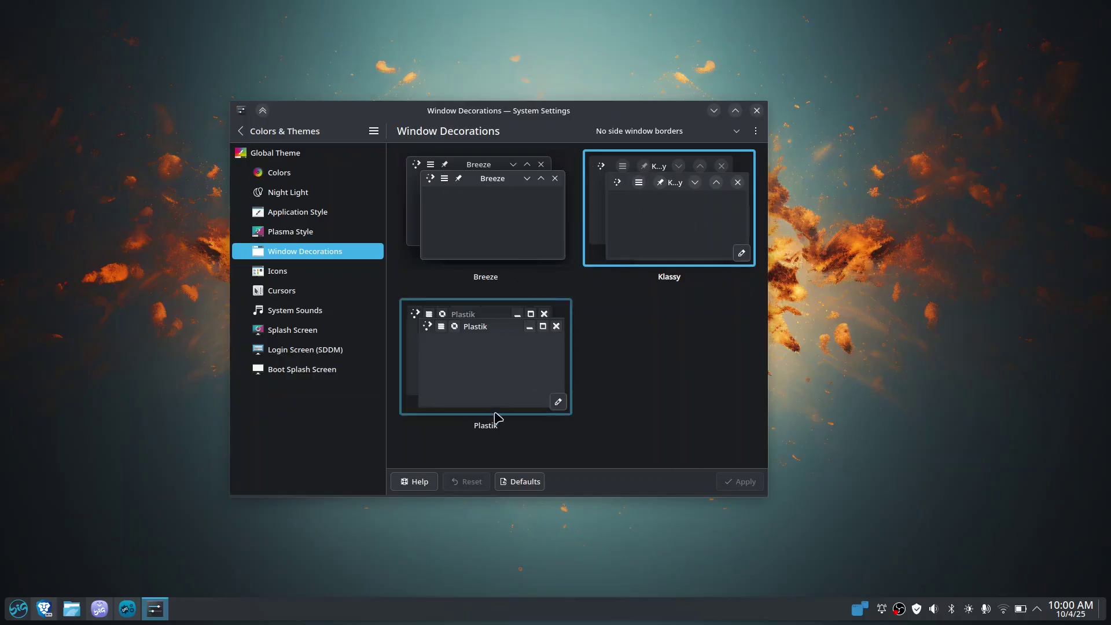
pyautogui.click(241, 133)
# Step: Close System Settings, show Big-Store's home page, then minimize Big-Store
pyautogui.click(756, 111)
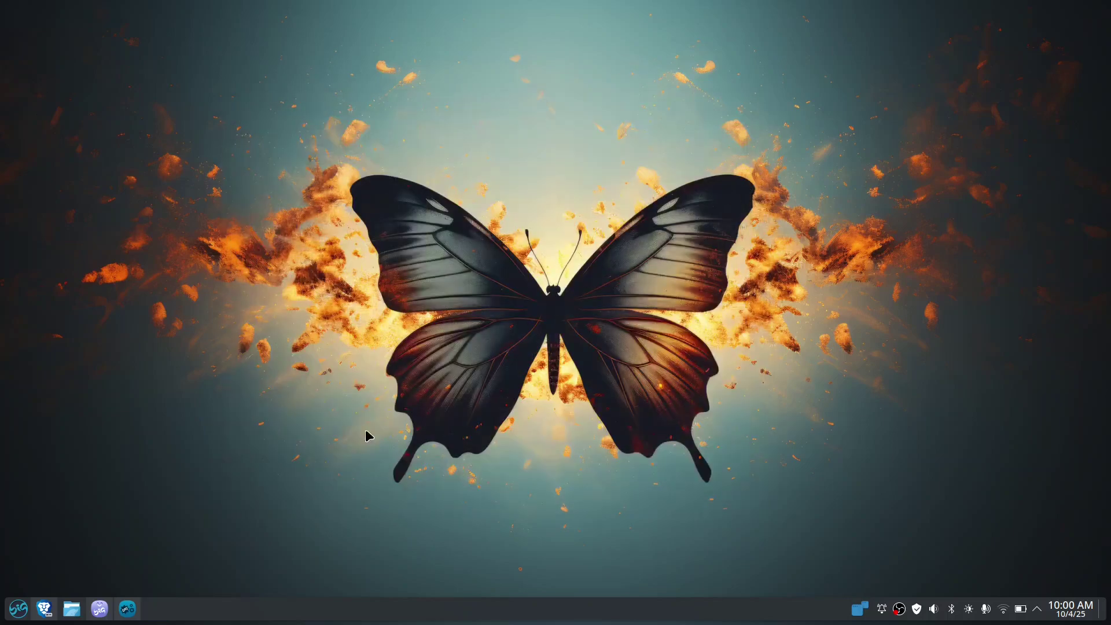
pyautogui.click(102, 618)
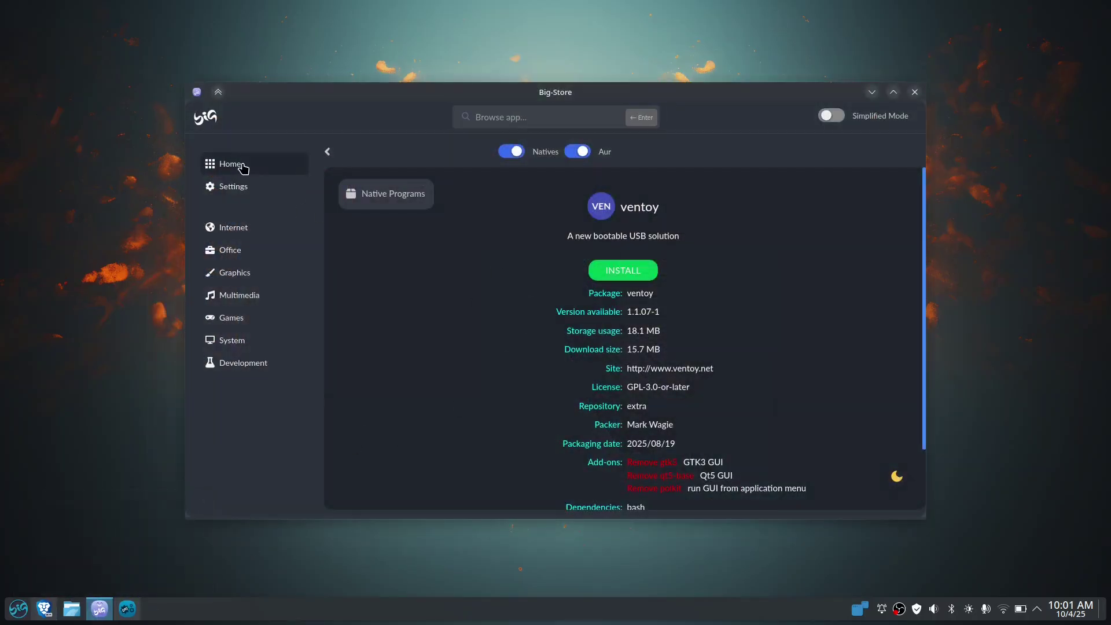
pyautogui.click(245, 168)
pyautogui.click(872, 92)
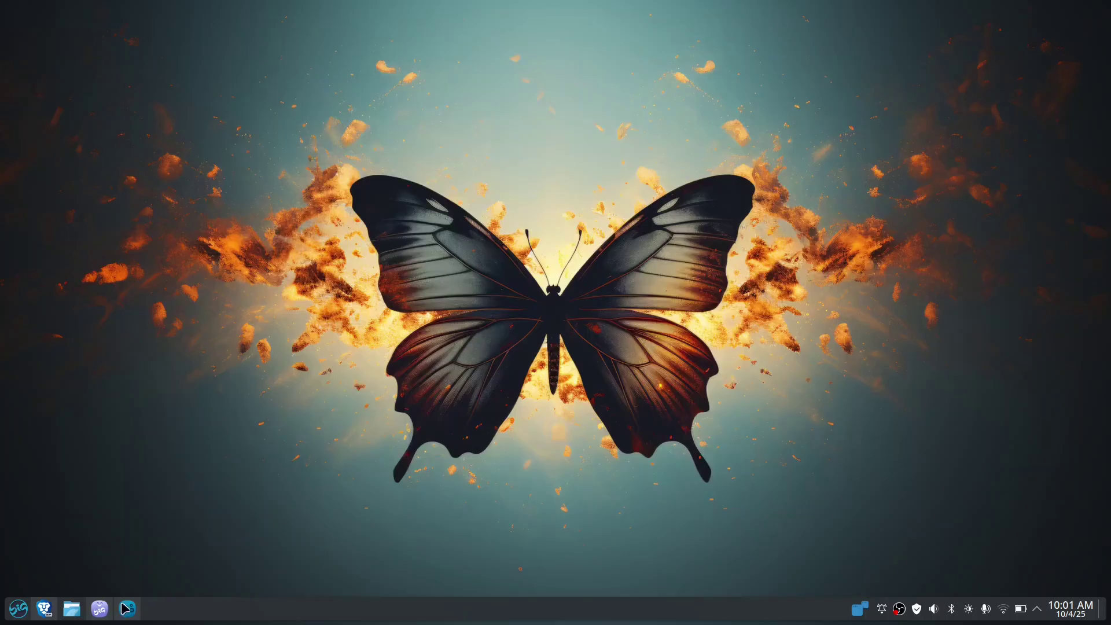
# Step: Open the launcher's All Applications view and scroll through the application grid
pyautogui.click(18, 608)
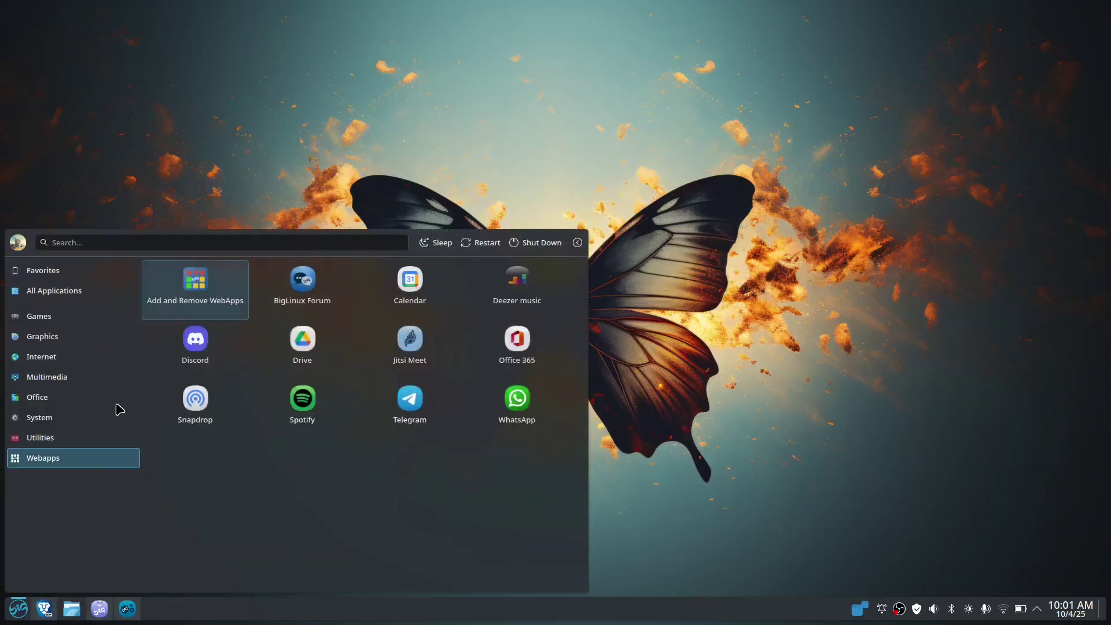
pyautogui.moveTo(79, 296)
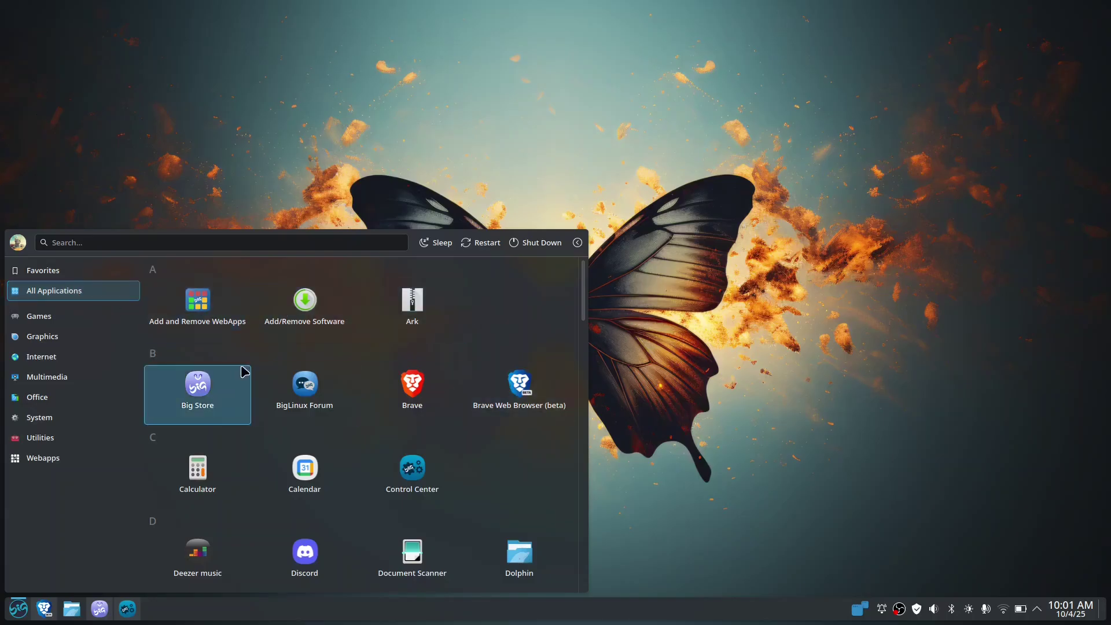
pyautogui.scroll(-2, 492, 416)
pyautogui.scroll(-8, 469, 463)
pyautogui.scroll(-3, 478, 457)
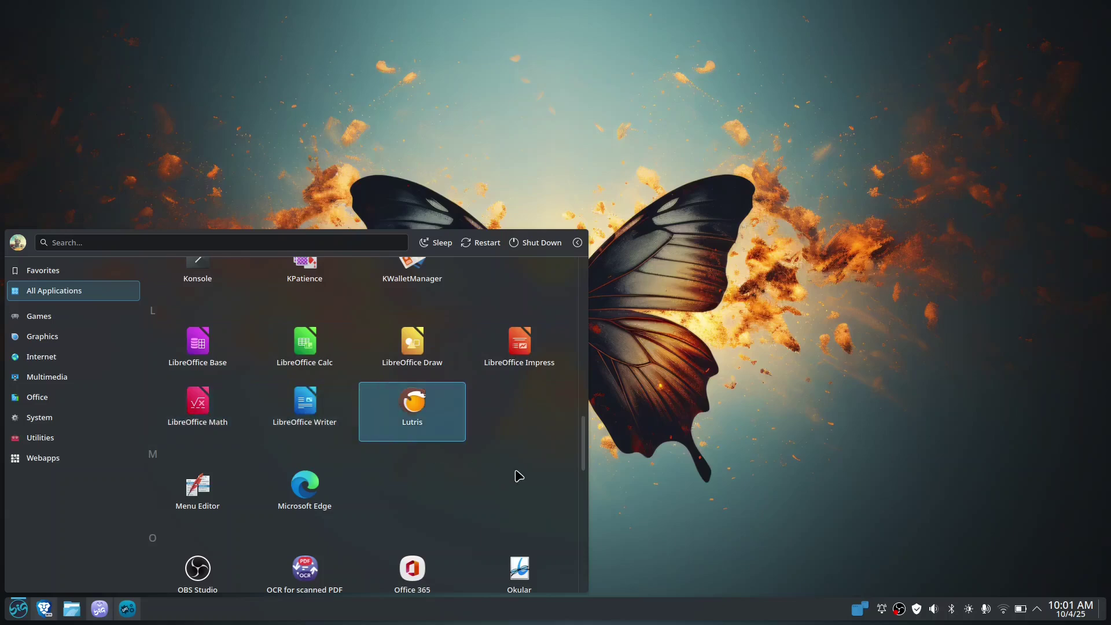
pyautogui.scroll(-3, 520, 463)
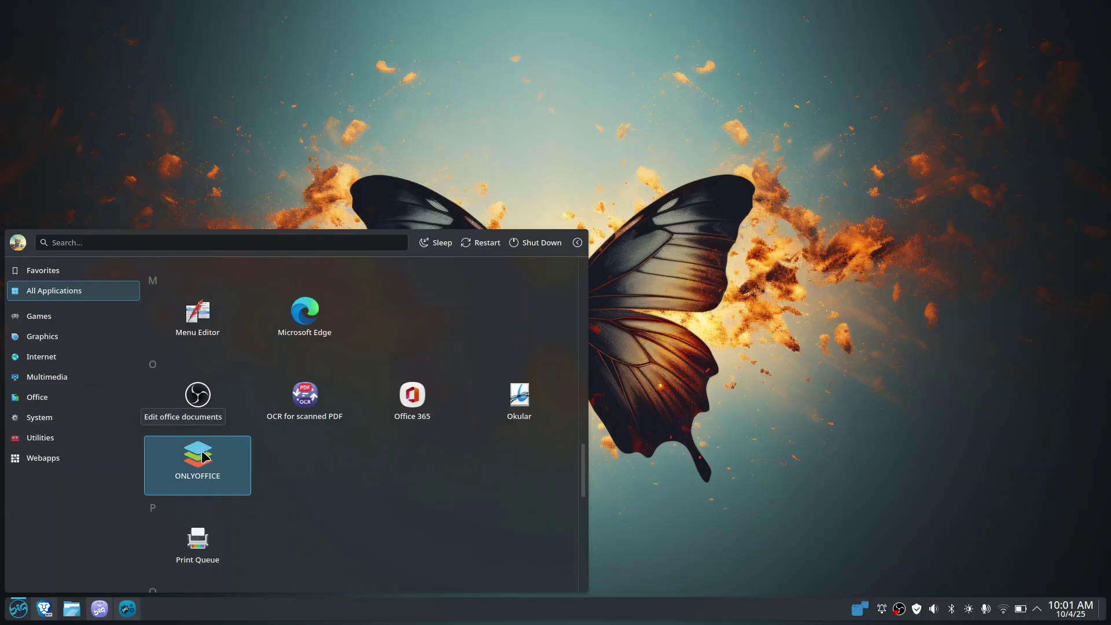
pyautogui.scroll(2, 263, 496)
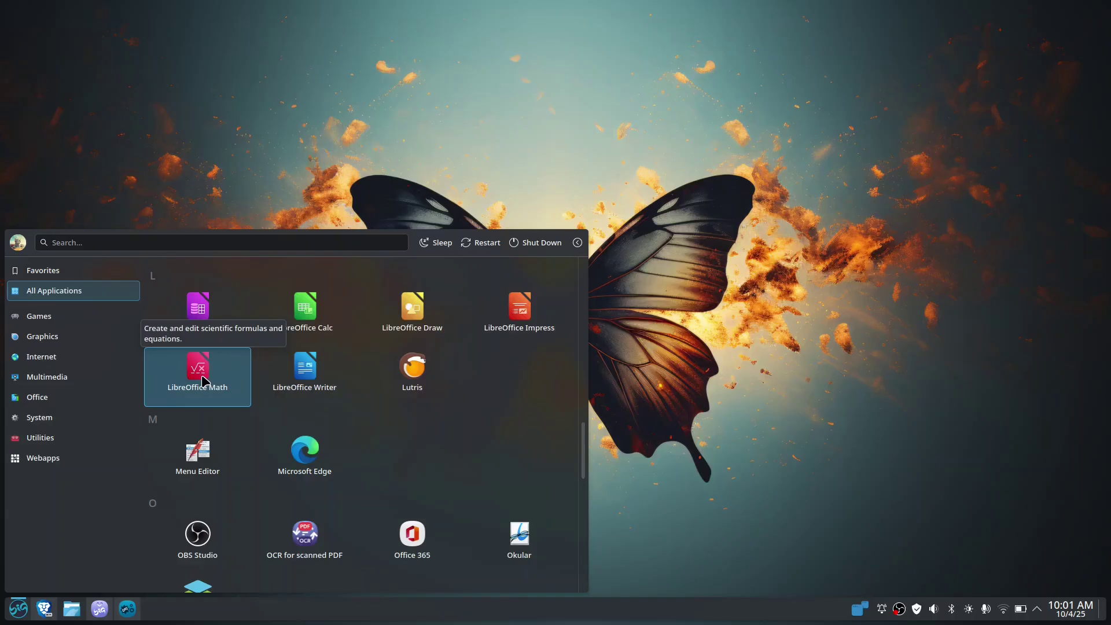
pyautogui.scroll(-3, 498, 397)
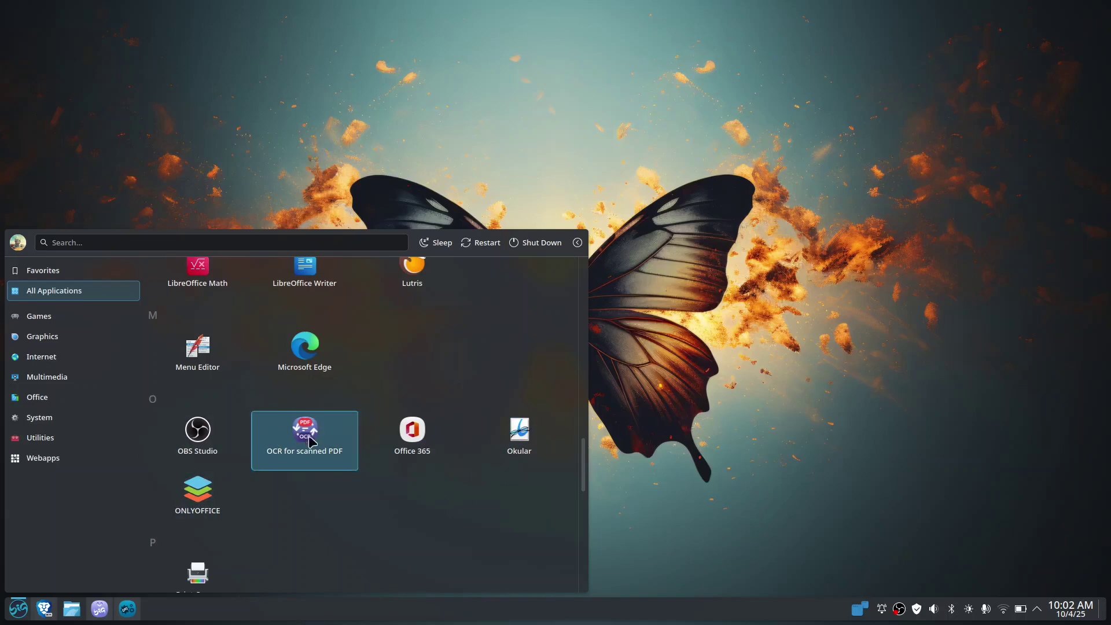
pyautogui.scroll(-3, 402, 489)
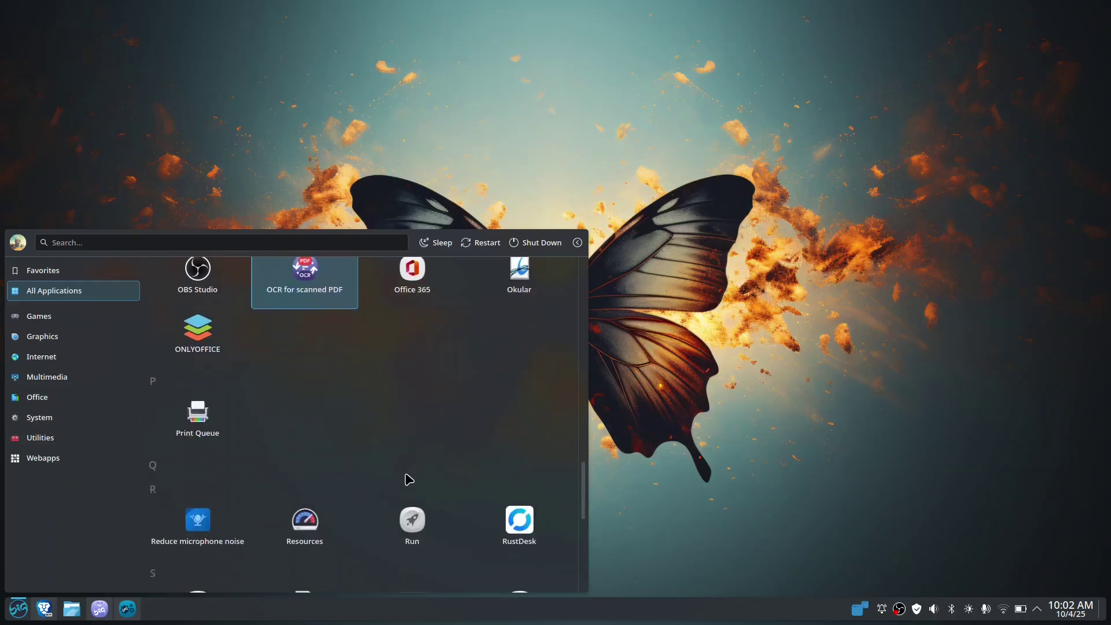
pyautogui.scroll(2, 405, 457)
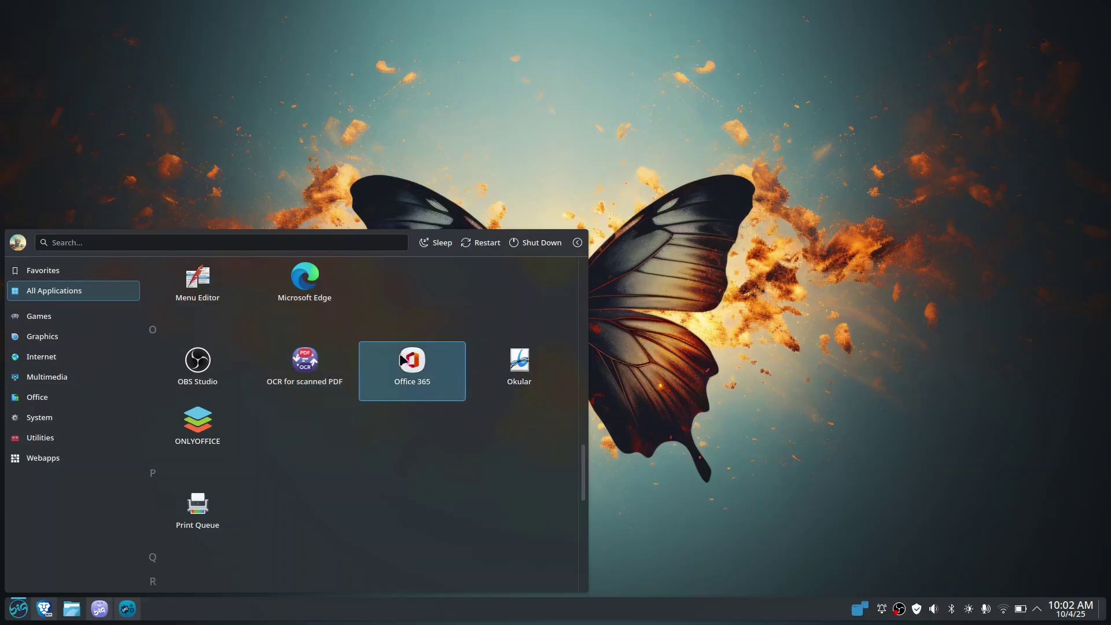
pyautogui.scroll(1, 426, 414)
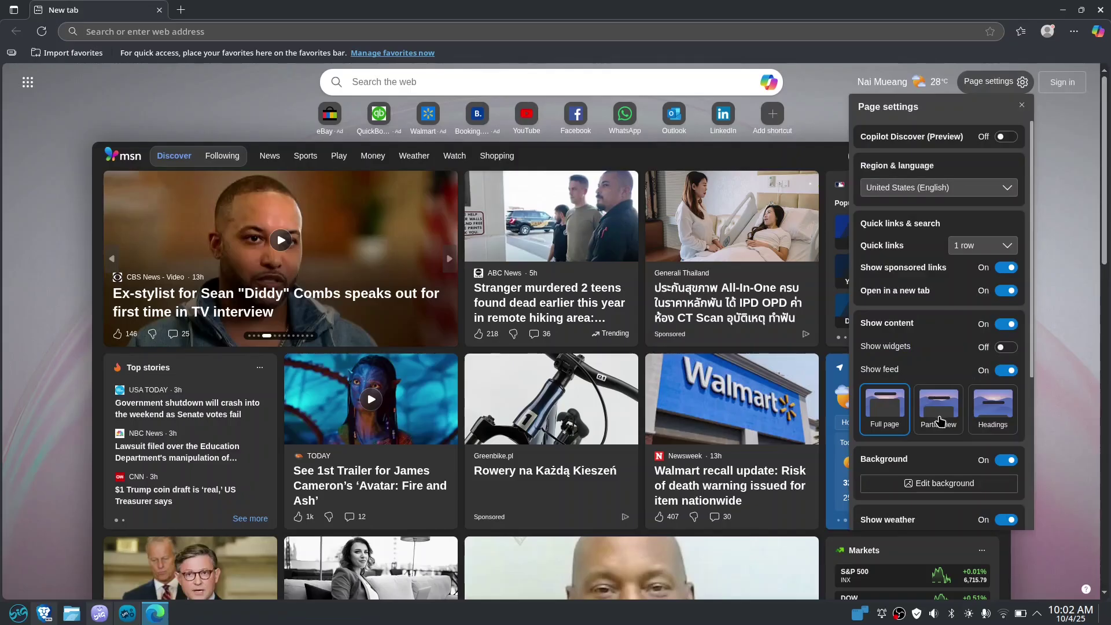
# Step: Try Edge's news feed layouts (partial, headings only, full page), then close page settings and scroll
pyautogui.click(954, 416)
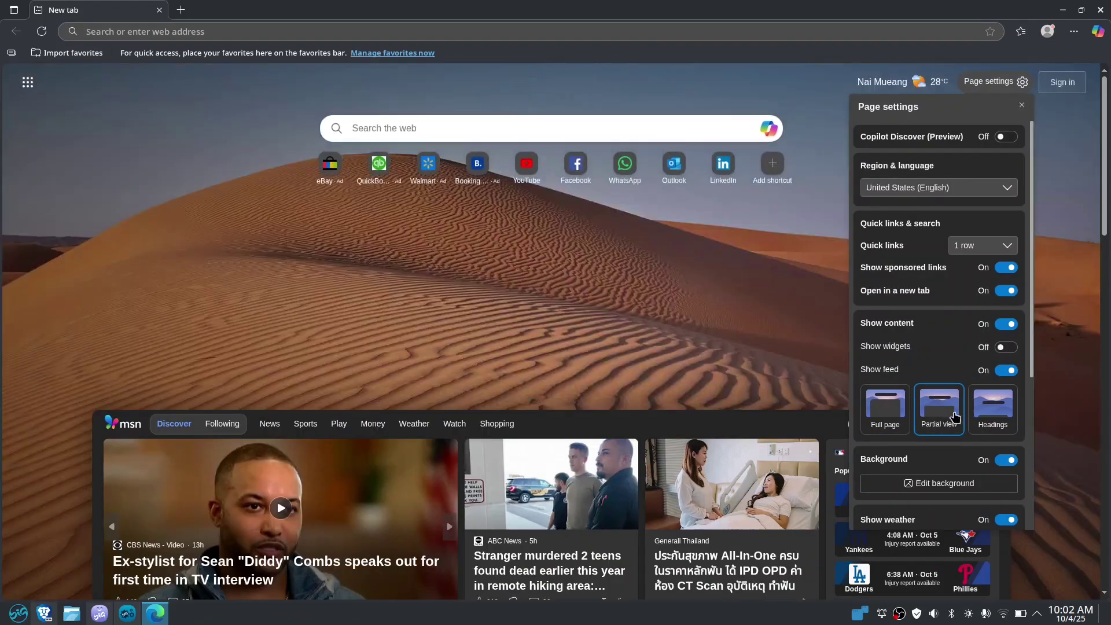
pyautogui.click(992, 423)
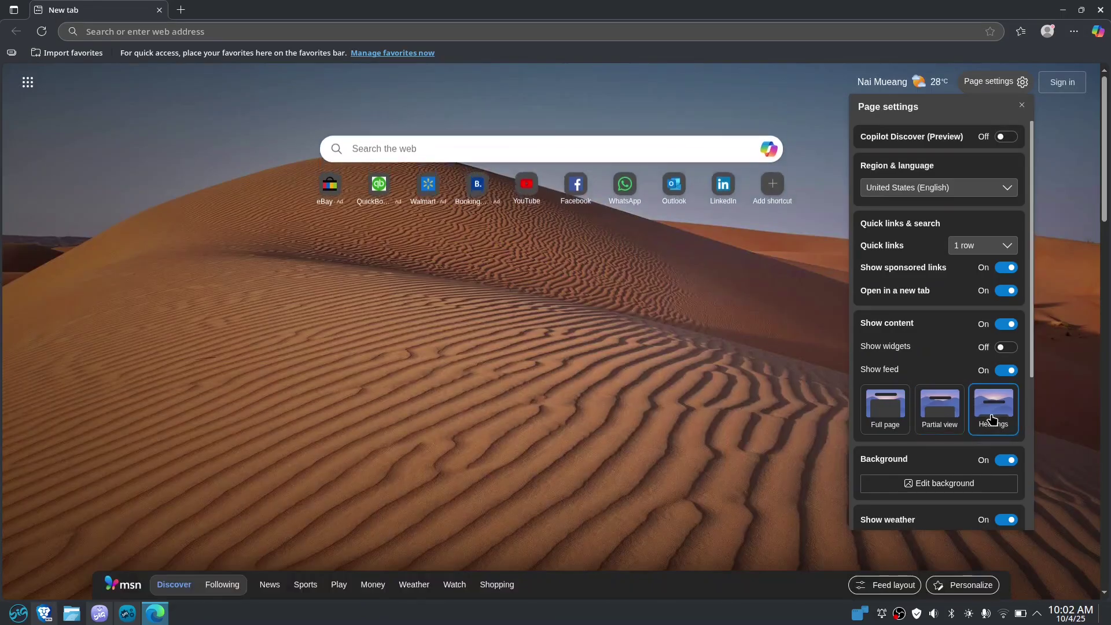
pyautogui.click(885, 425)
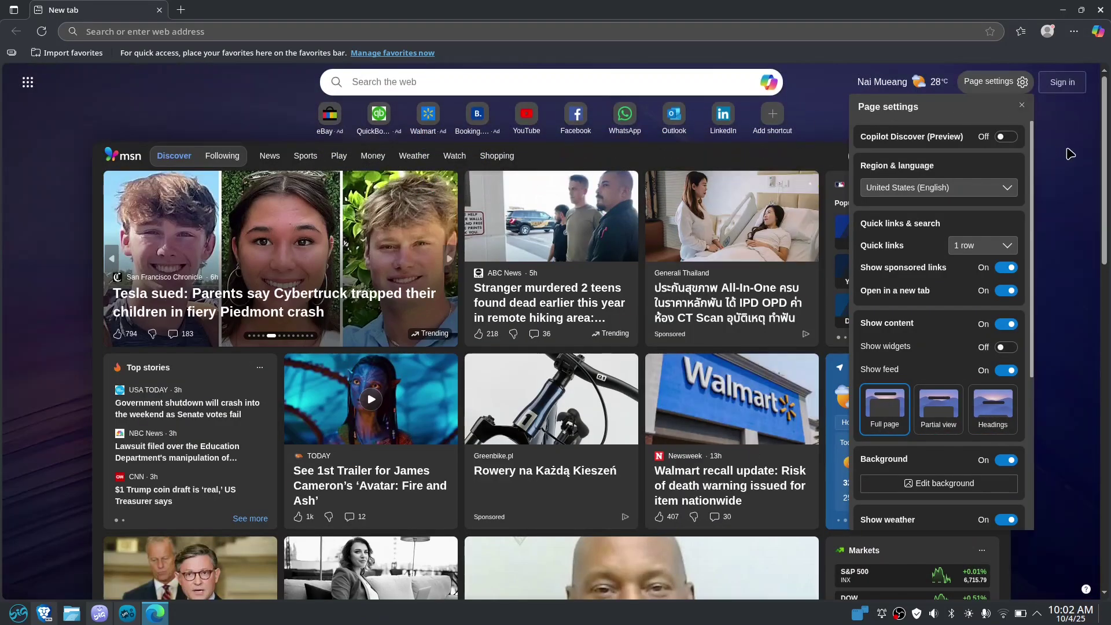
pyautogui.click(1070, 154)
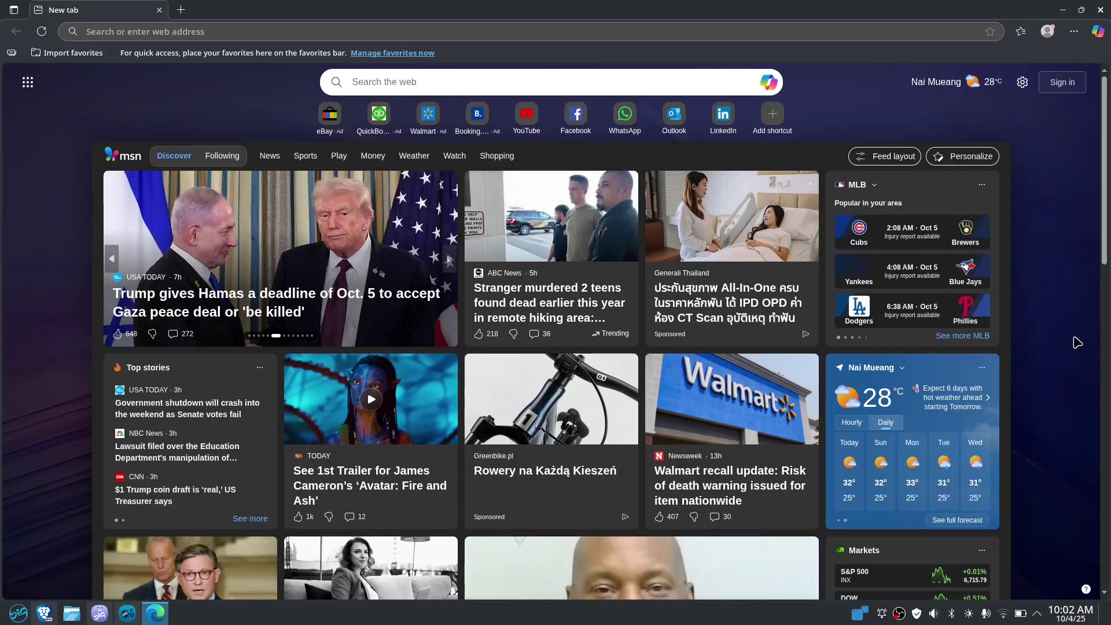
pyautogui.scroll(-10, 1077, 343)
pyautogui.scroll(-6, 1077, 343)
pyautogui.scroll(16, 1077, 342)
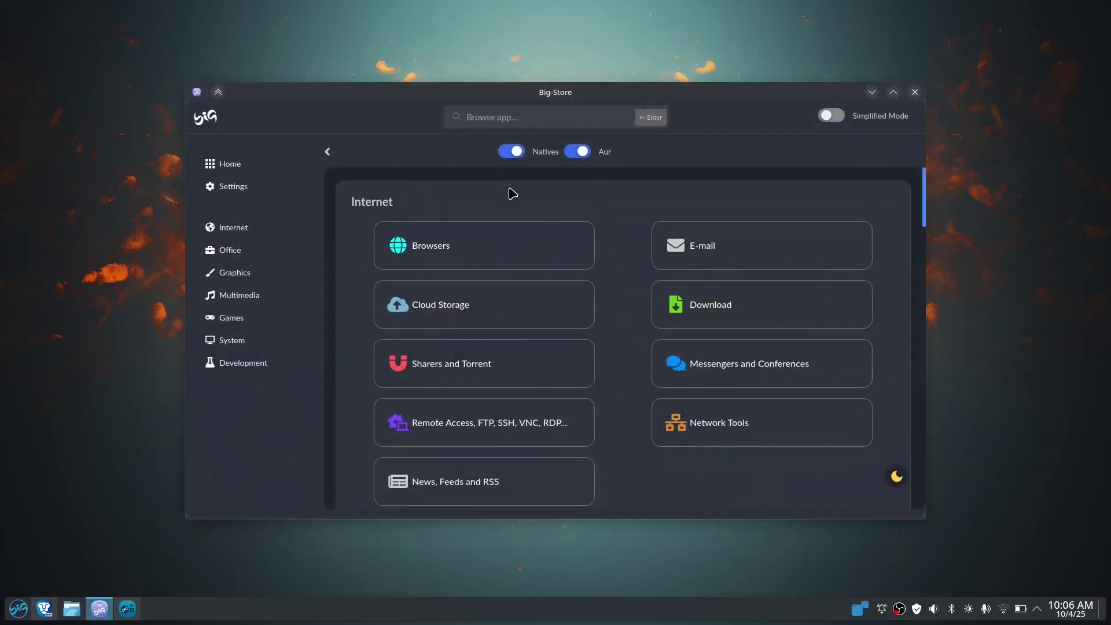
# Step: Open Big Store's Browsers category and scroll through the browser list
pyautogui.click(445, 247)
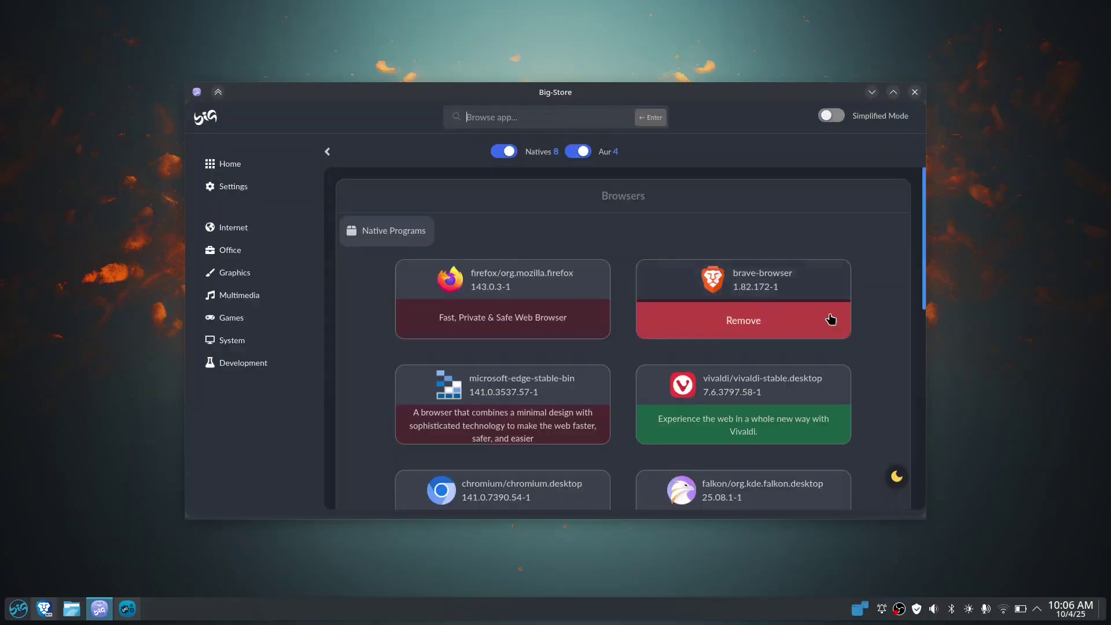
pyautogui.scroll(-2, 888, 316)
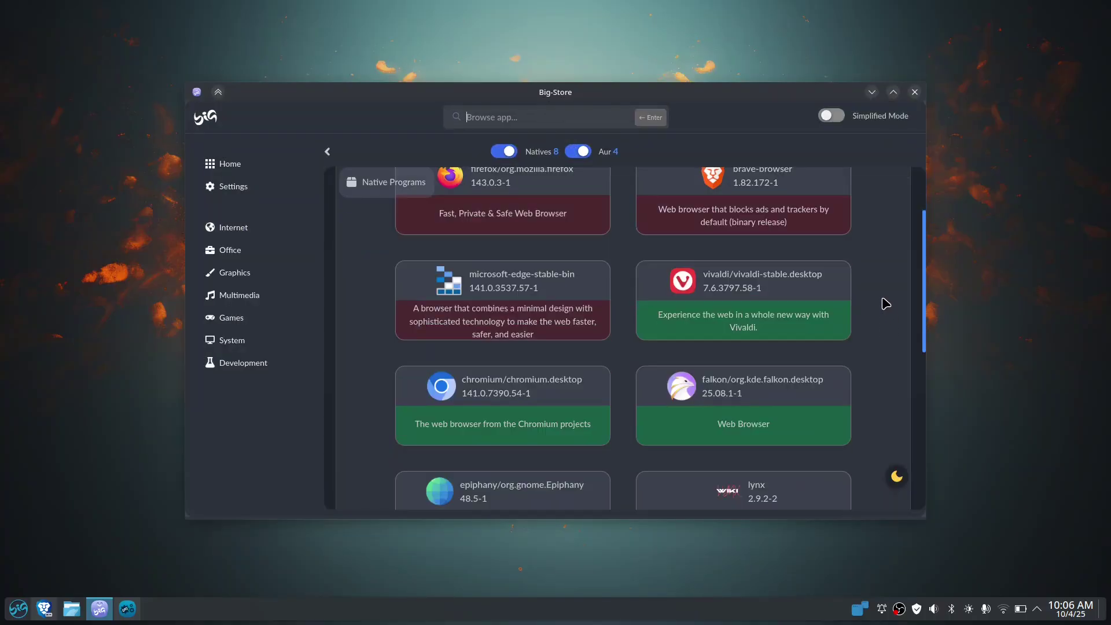
pyautogui.scroll(1, 886, 303)
pyautogui.scroll(2, 887, 303)
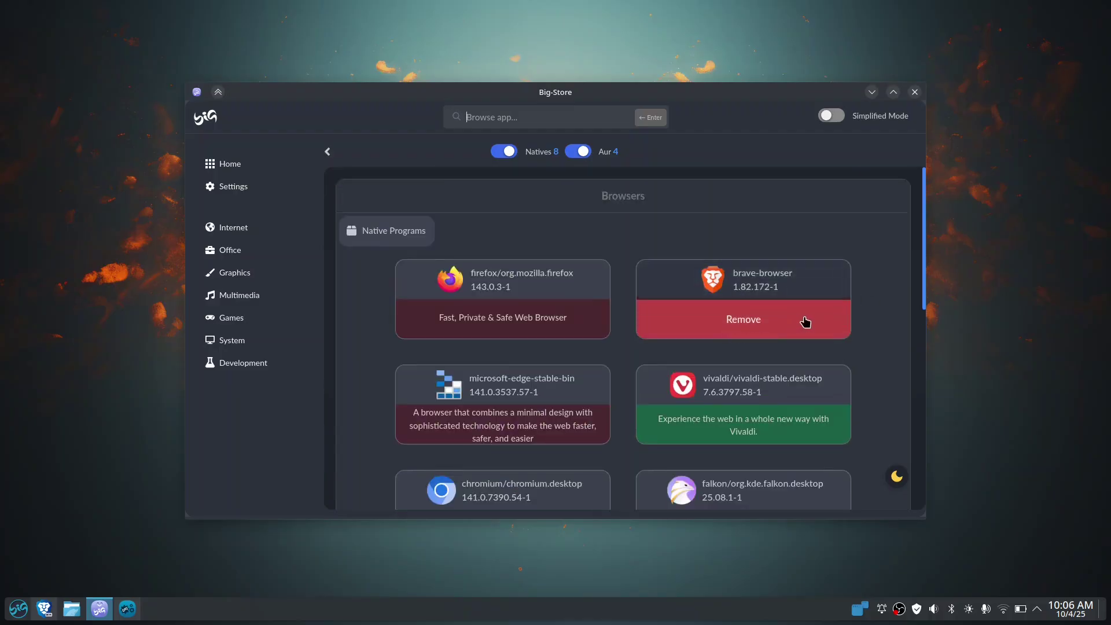
# Step: Remove the brave-browser package, applying the transaction and authorizing it with the account password
pyautogui.click(798, 320)
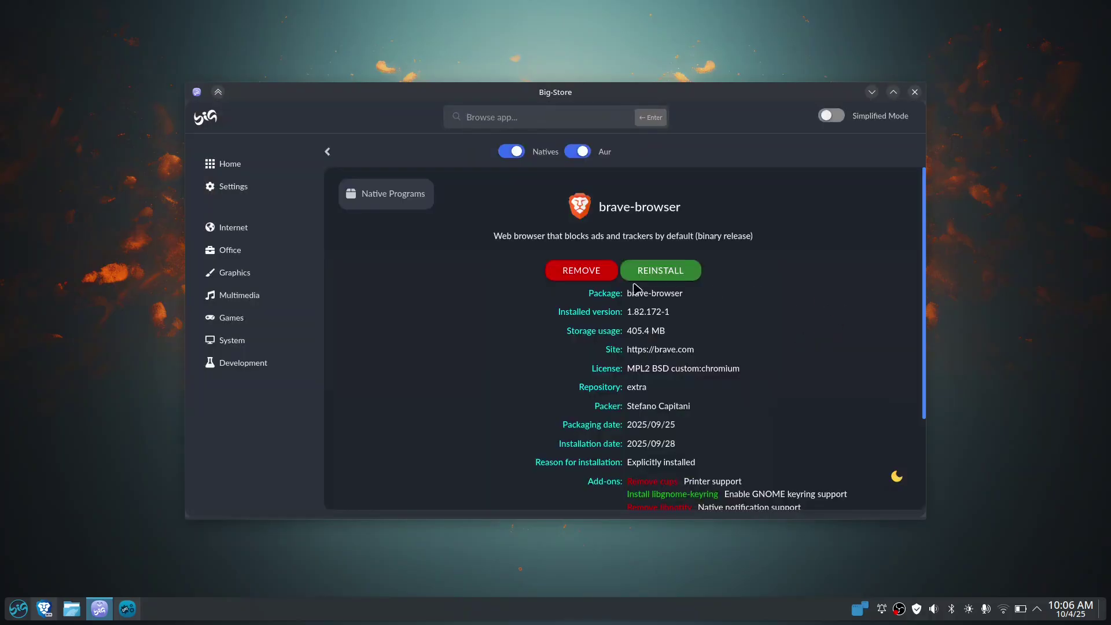
pyautogui.click(582, 272)
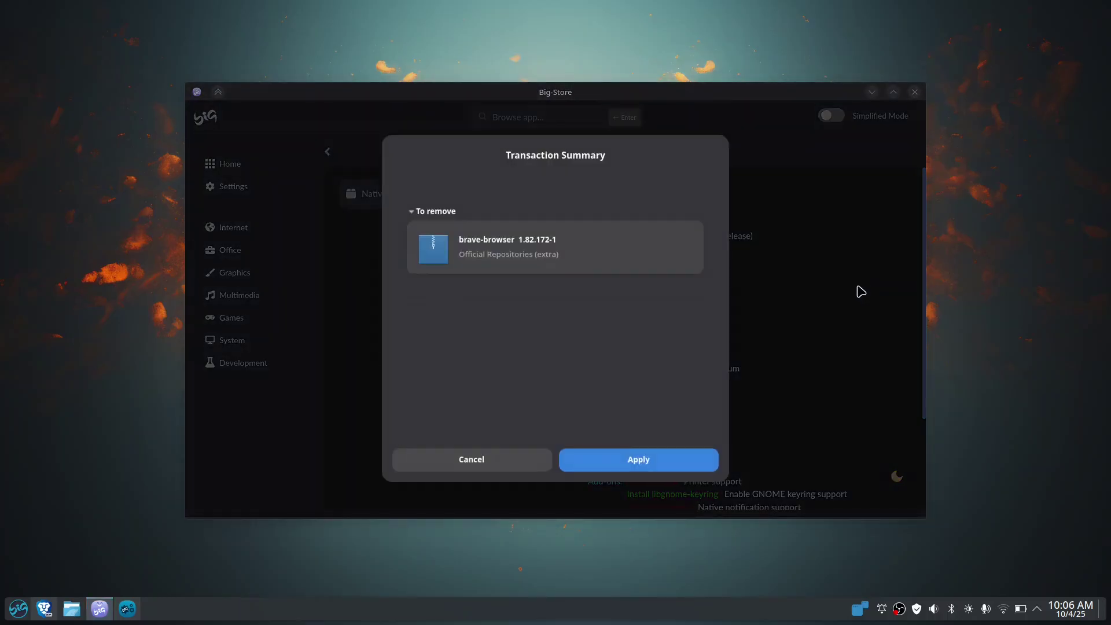
pyautogui.click(600, 456)
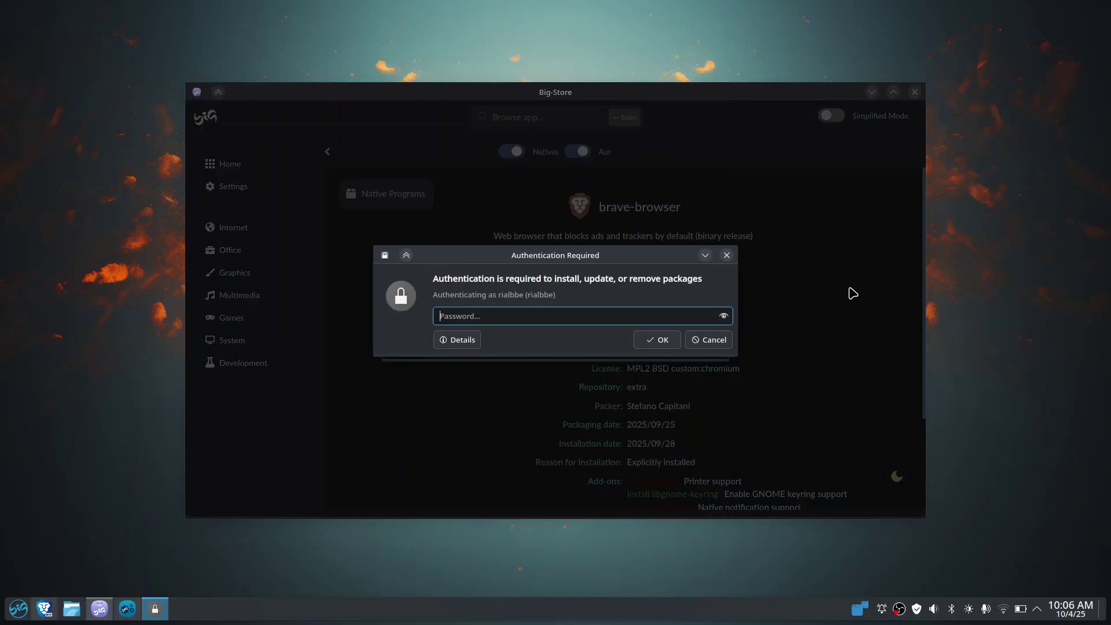
pyautogui.write('******')
pyautogui.press('Return')
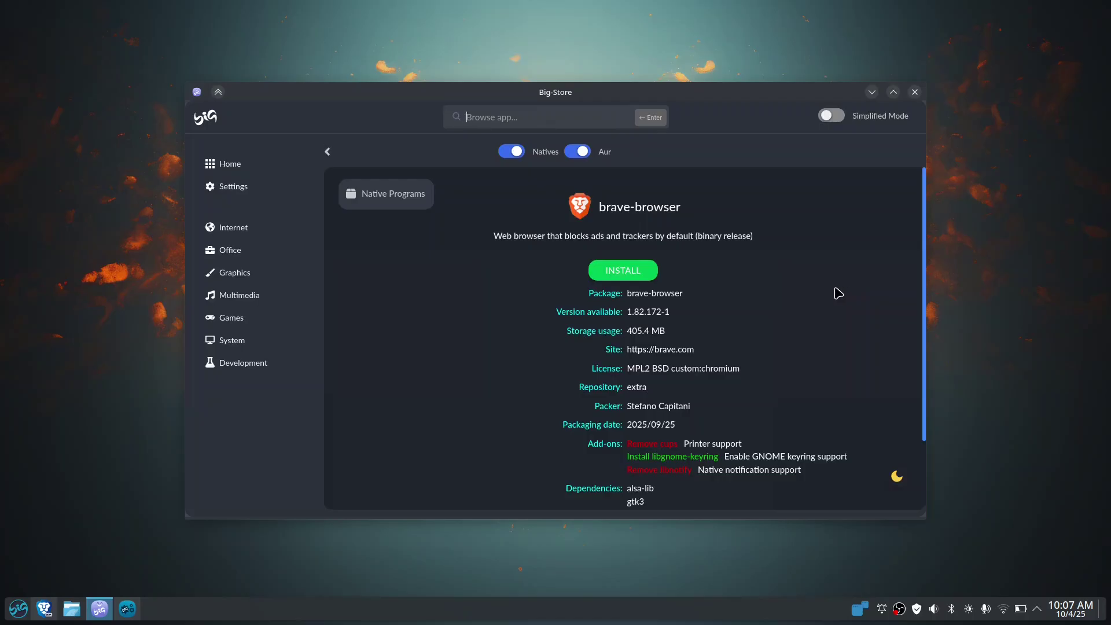
# Step: Install brave-browser from its Big Store page, then clear the store window off the desktop
pyautogui.click(634, 277)
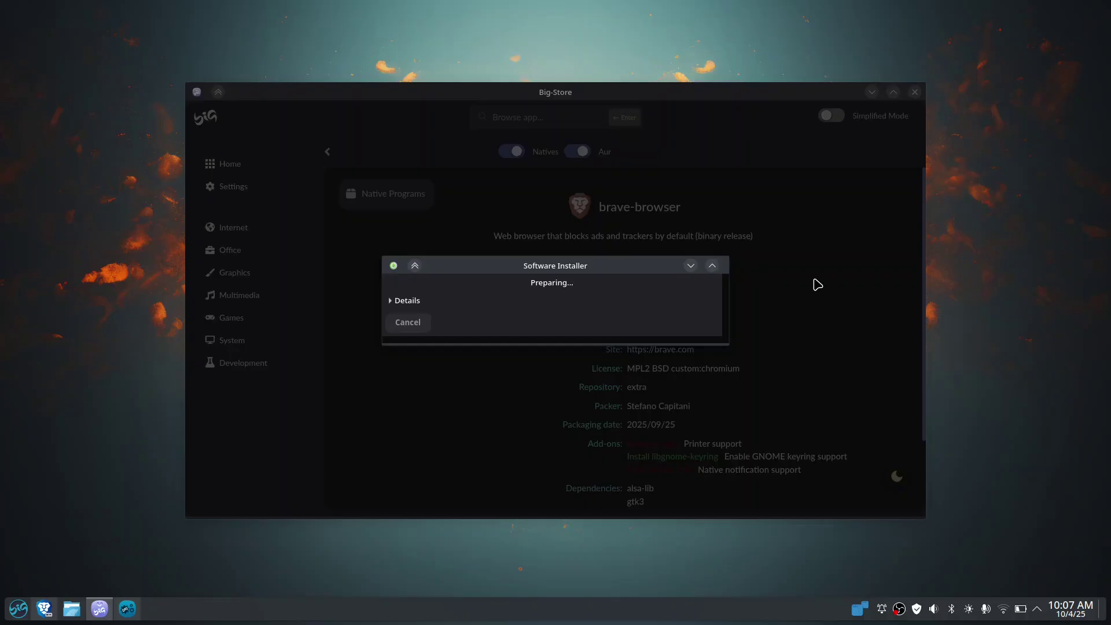
pyautogui.press('super+d')
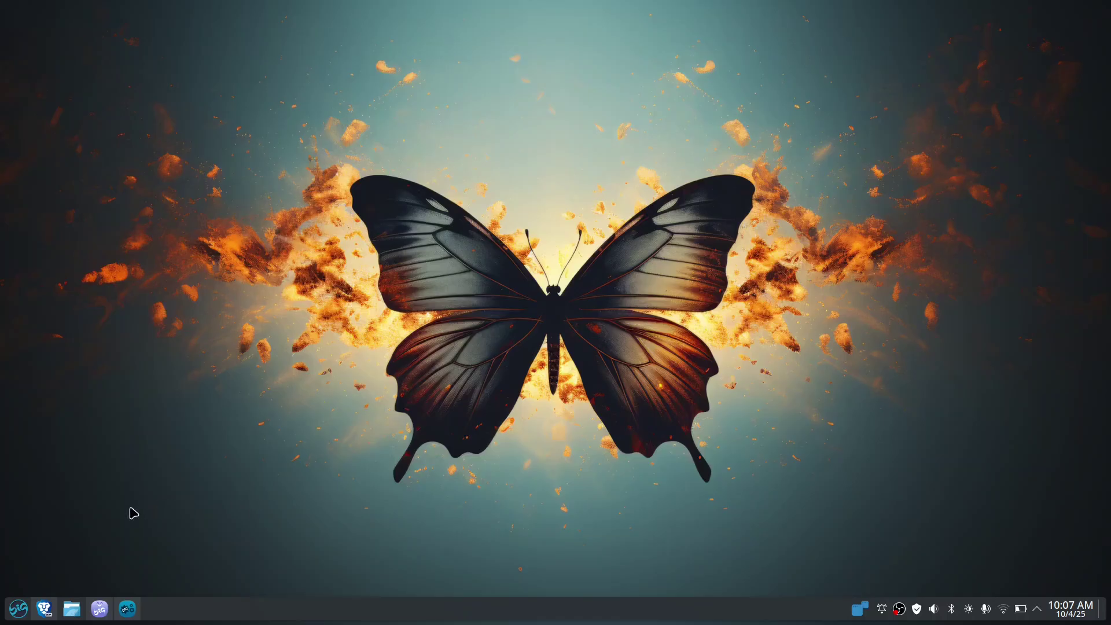
pyautogui.click(17, 609)
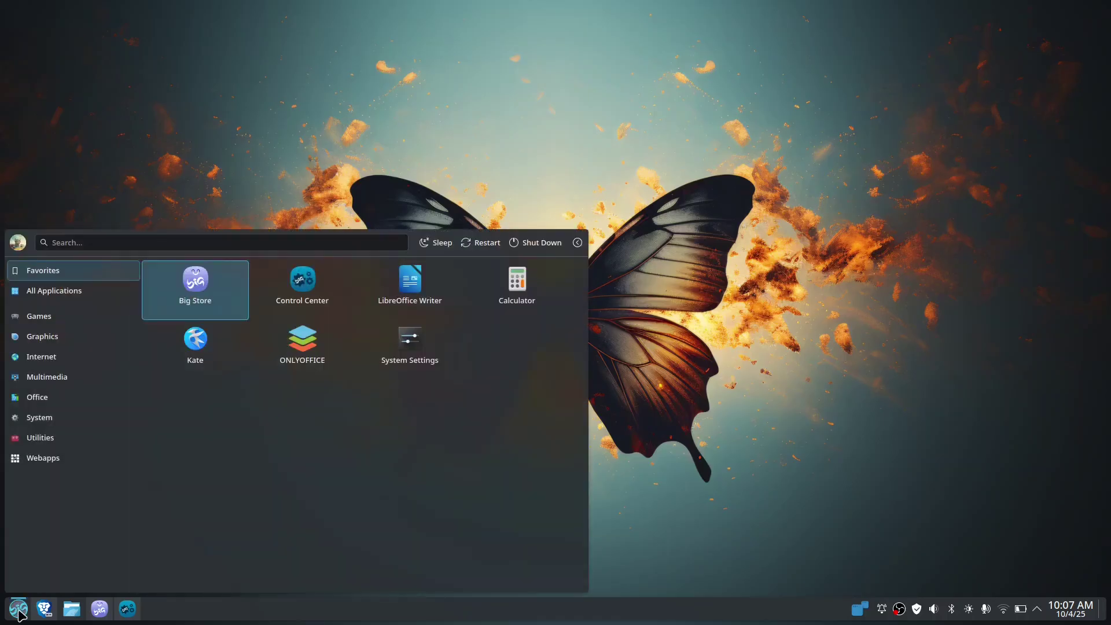
pyautogui.click(18, 610)
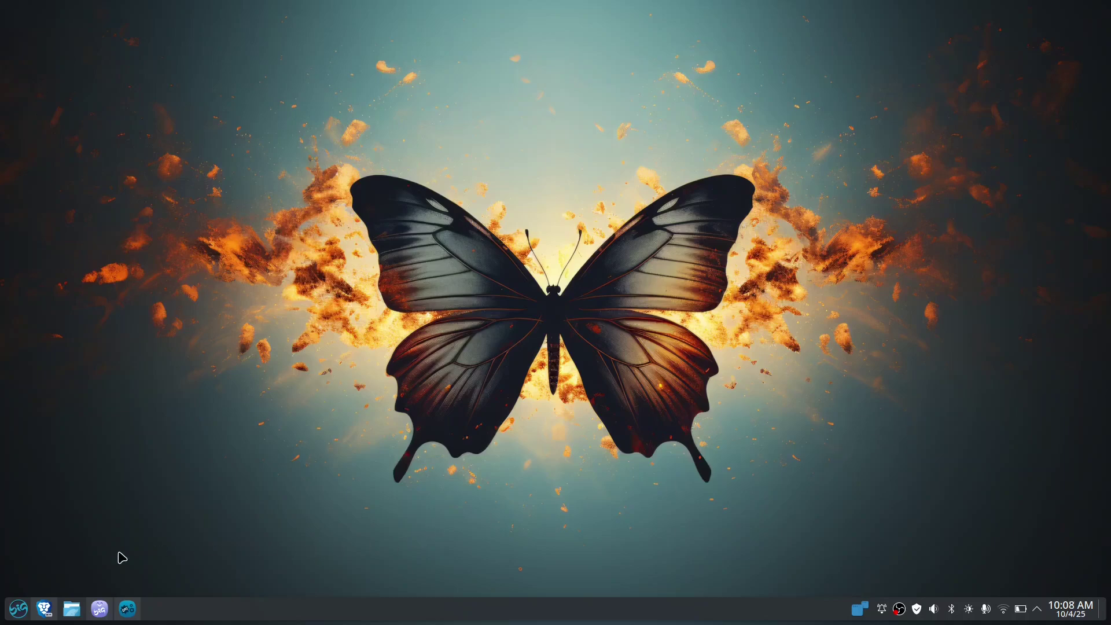
pyautogui.click(19, 609)
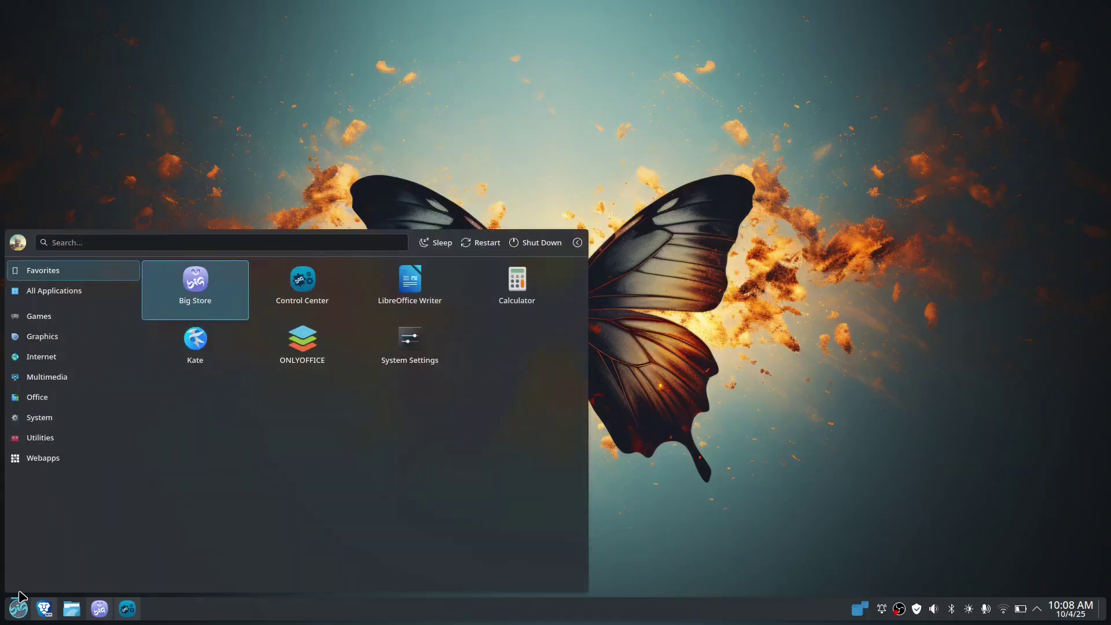
pyautogui.moveTo(77, 293)
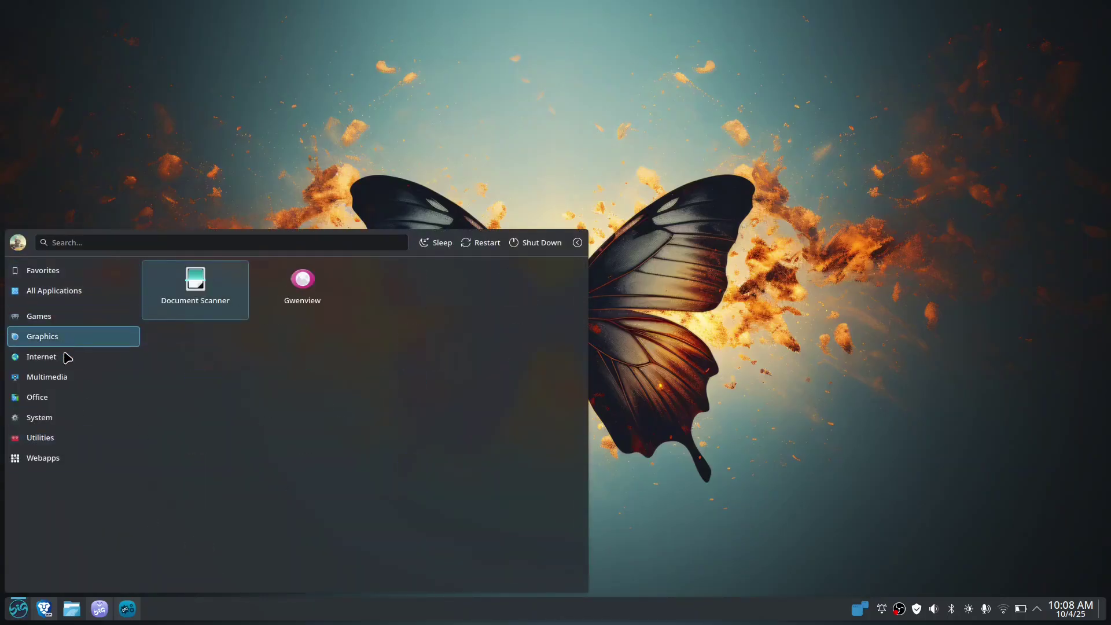
pyautogui.moveTo(67, 359)
pyautogui.moveTo(75, 382)
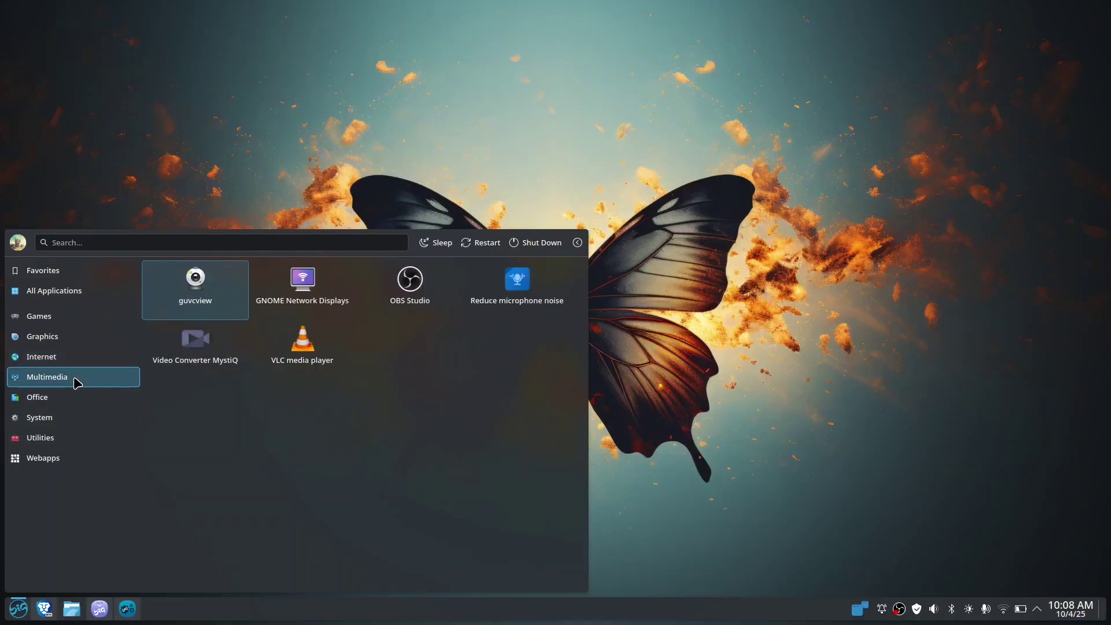
pyautogui.moveTo(82, 403)
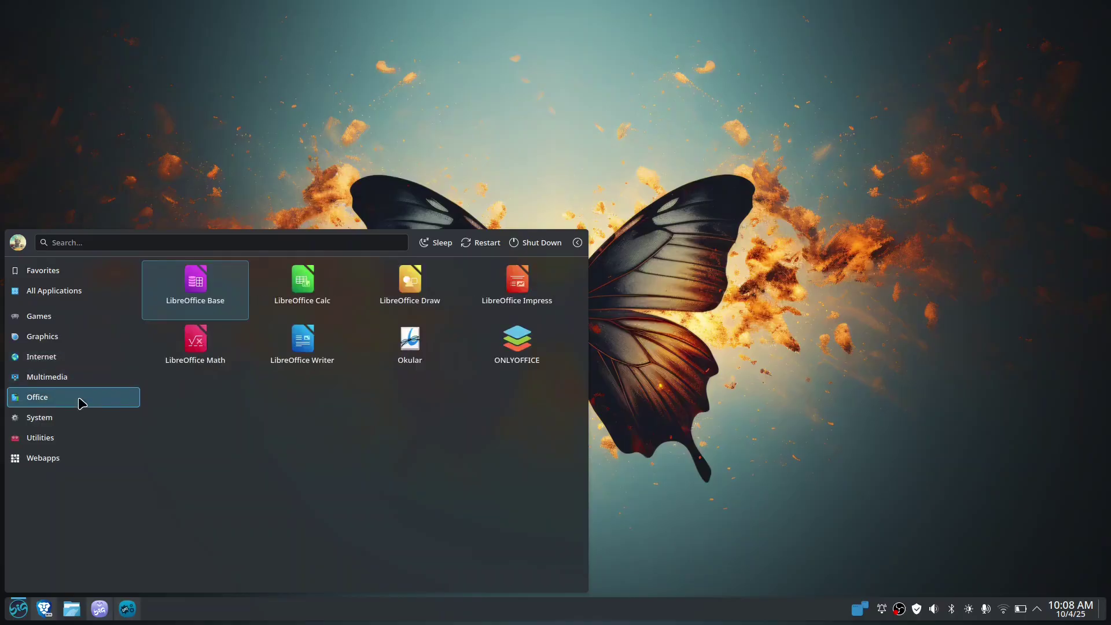
pyautogui.click(180, 151)
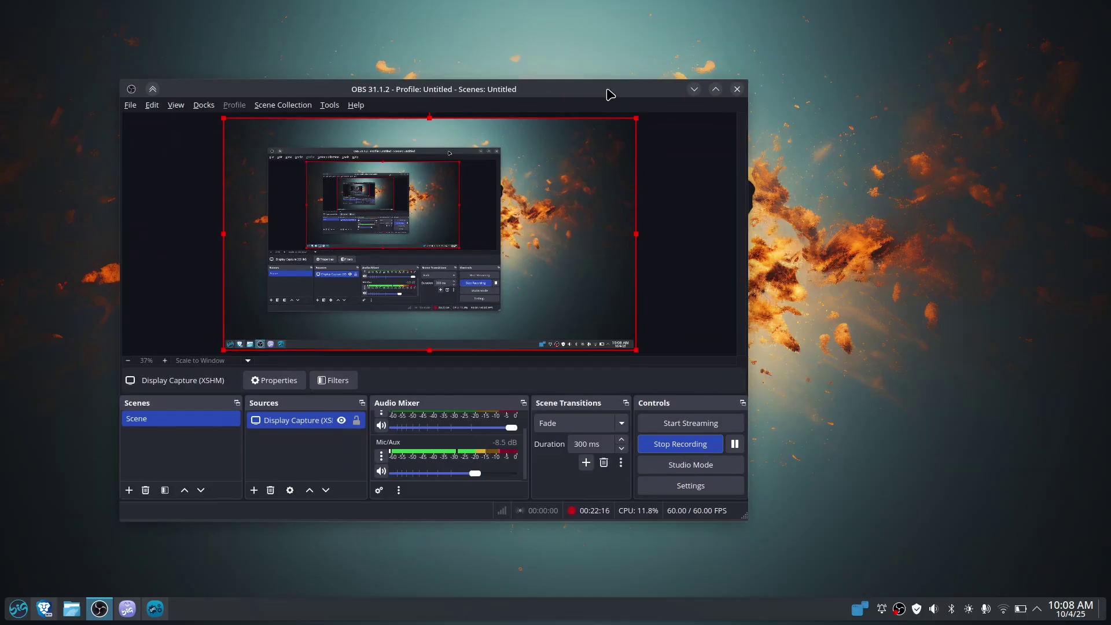
# Step: Open the application launcher and browse its Multimedia, Internet, Games, System and Webapps categories
pyautogui.hotkey('alt', 'F4')
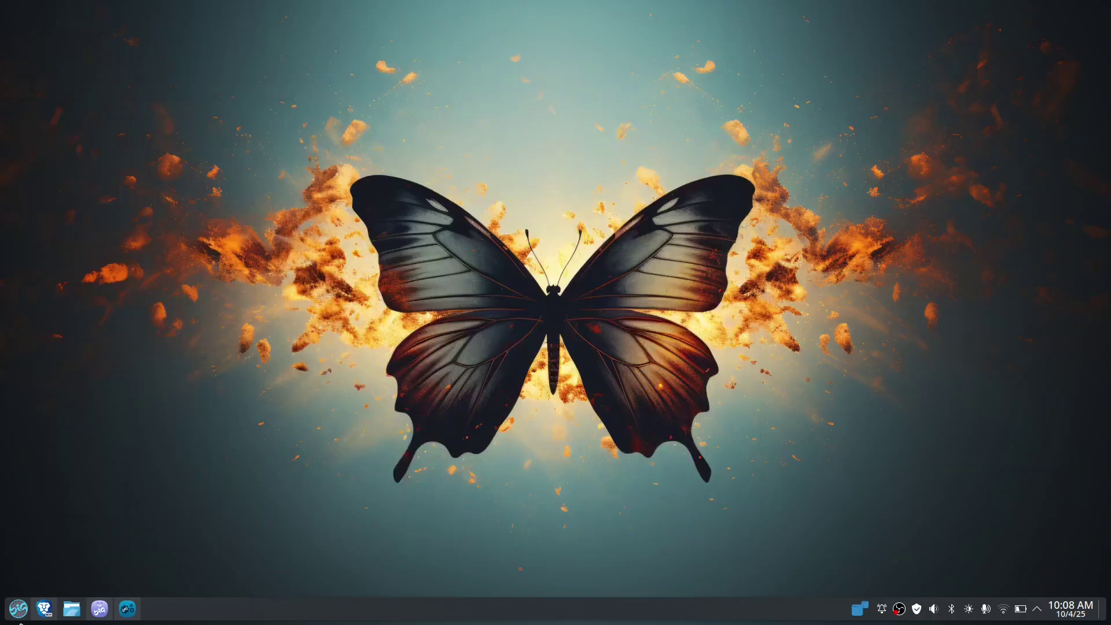
pyautogui.click(18, 614)
pyautogui.click(68, 380)
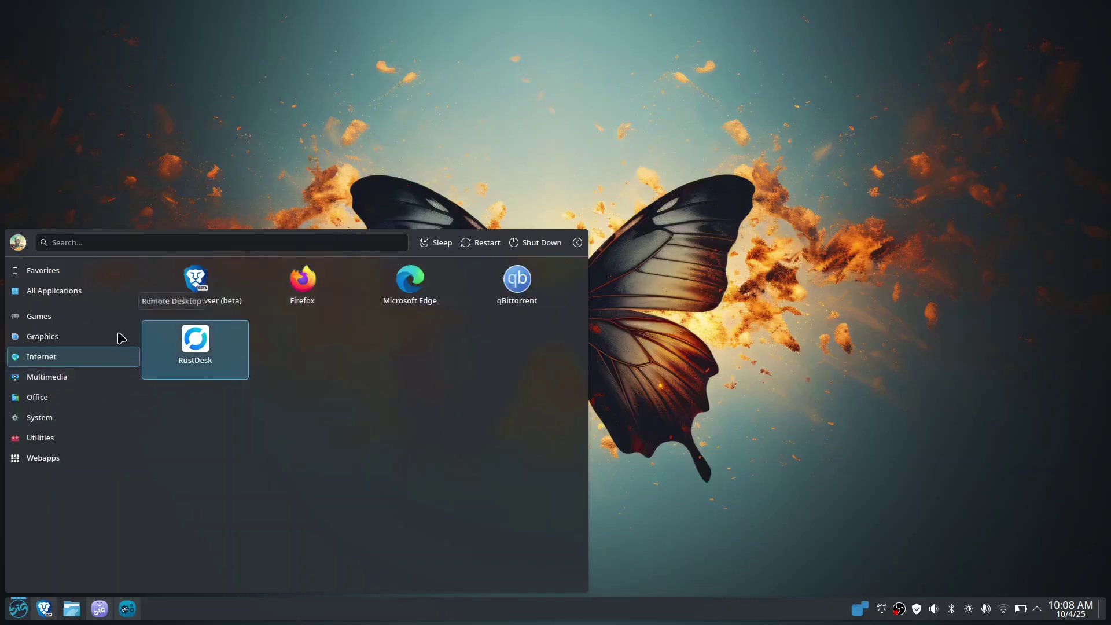
pyautogui.moveTo(92, 337)
pyautogui.moveTo(92, 316)
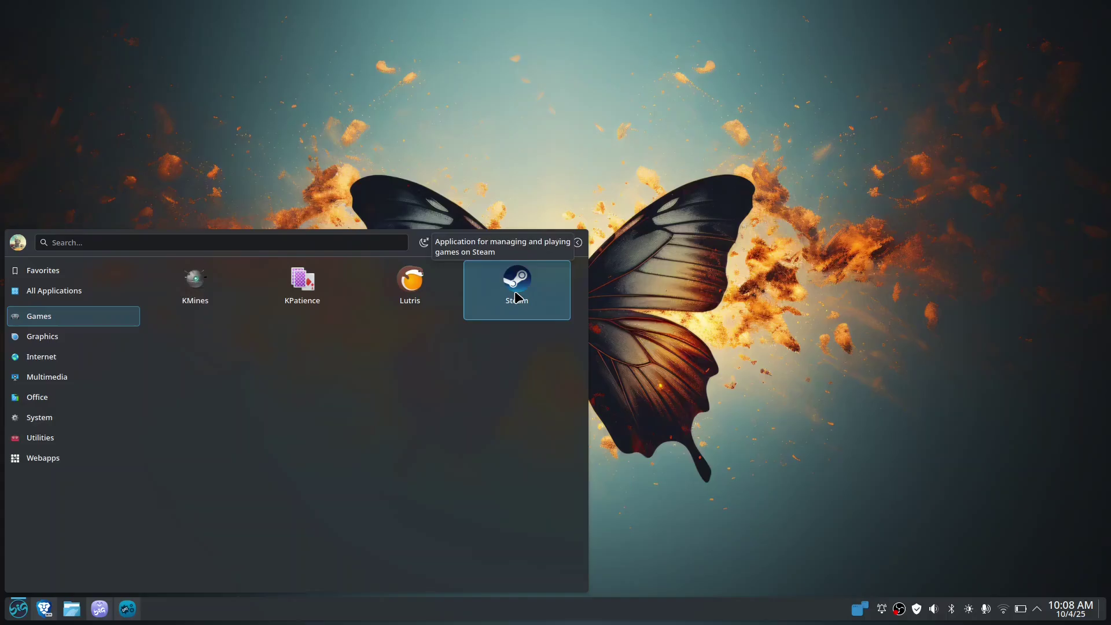
pyautogui.moveTo(59, 417)
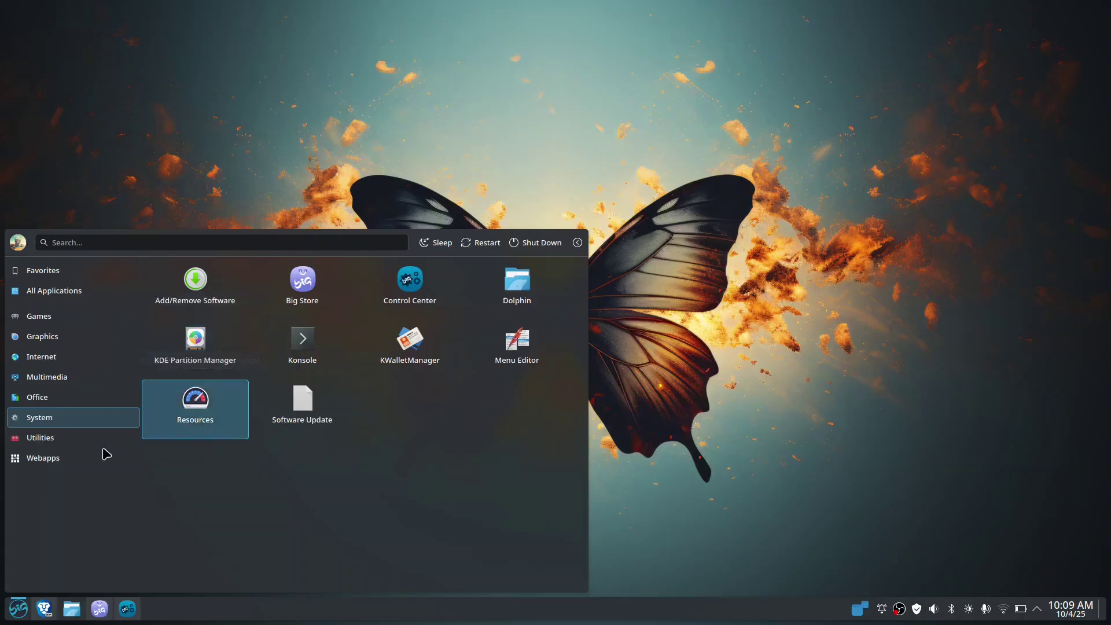
pyautogui.moveTo(53, 458)
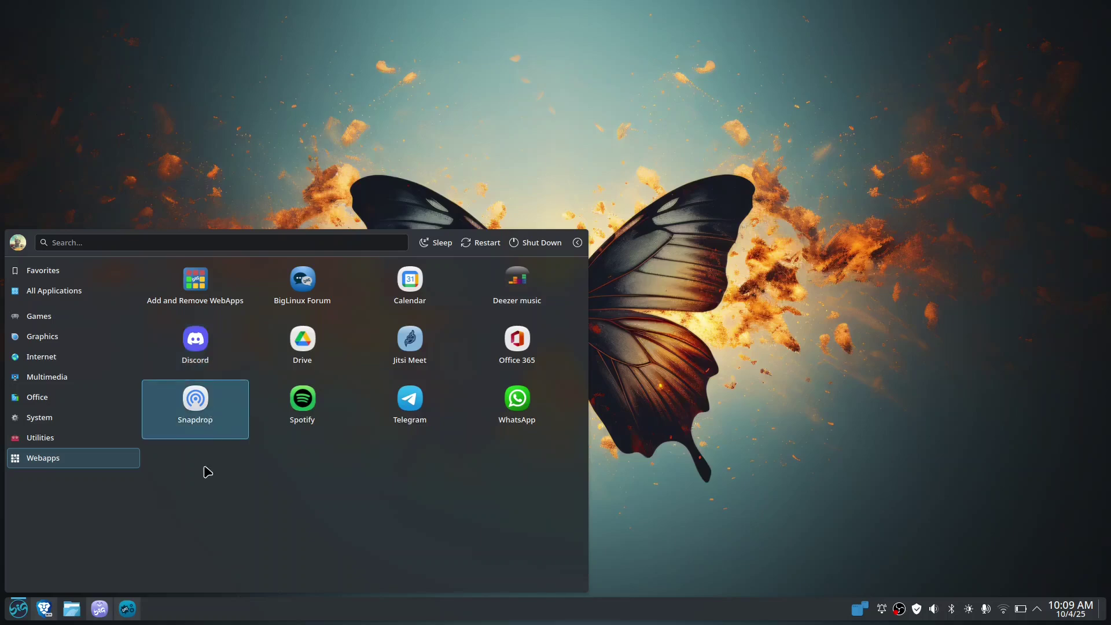
# Step: Reopen the launcher, choose Shut Down, and cancel the shutdown countdown
pyautogui.click(193, 406)
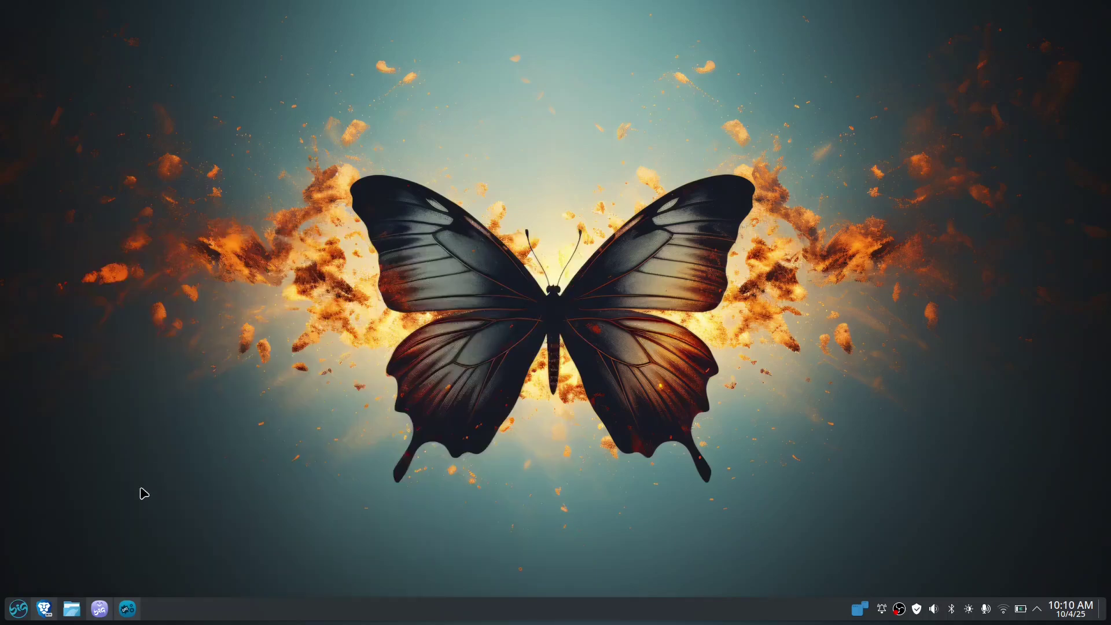
pyautogui.click(18, 609)
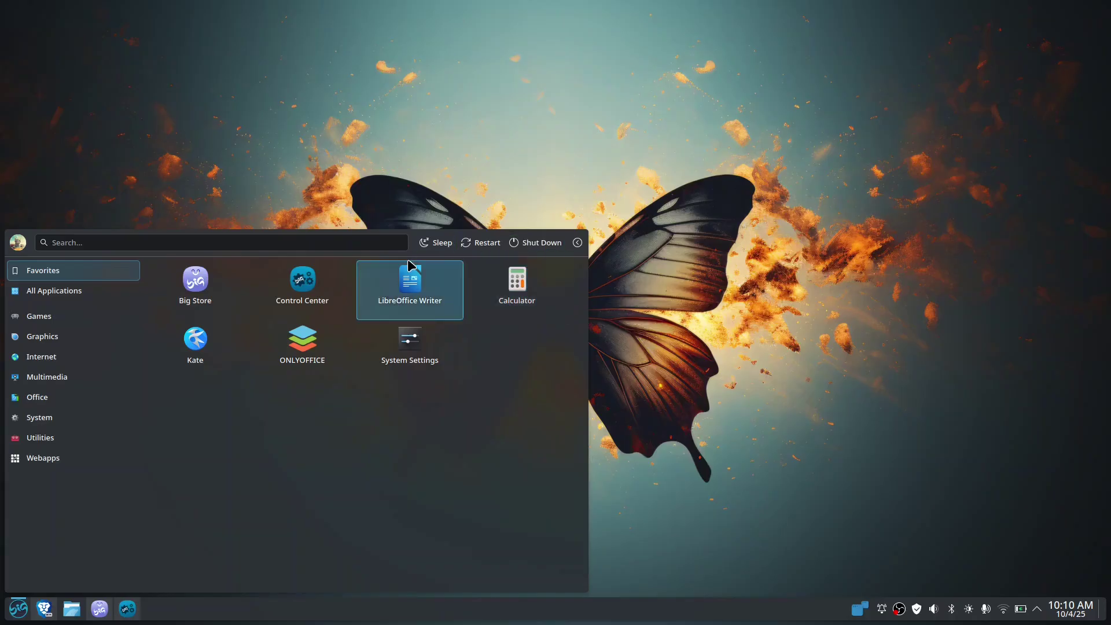
pyautogui.click(47, 376)
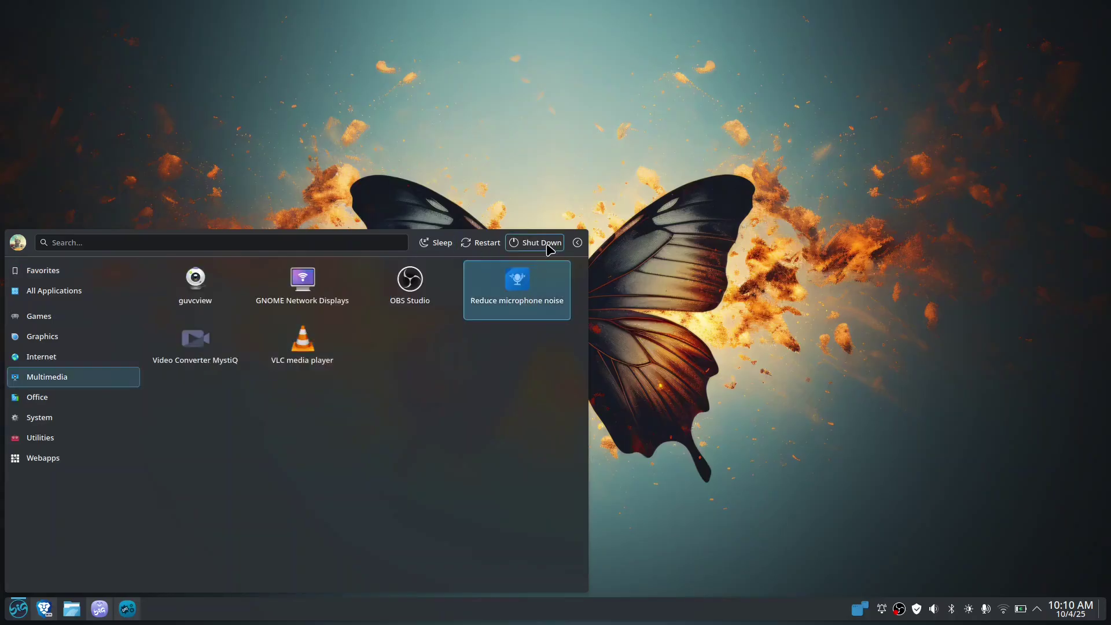
pyautogui.click(547, 245)
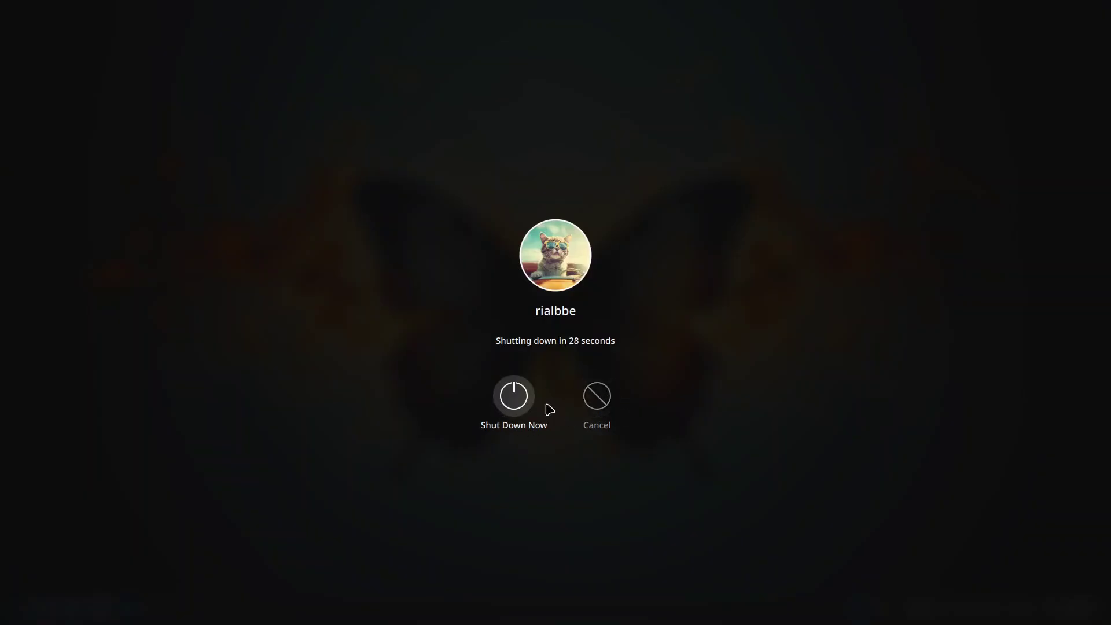
pyautogui.click(598, 396)
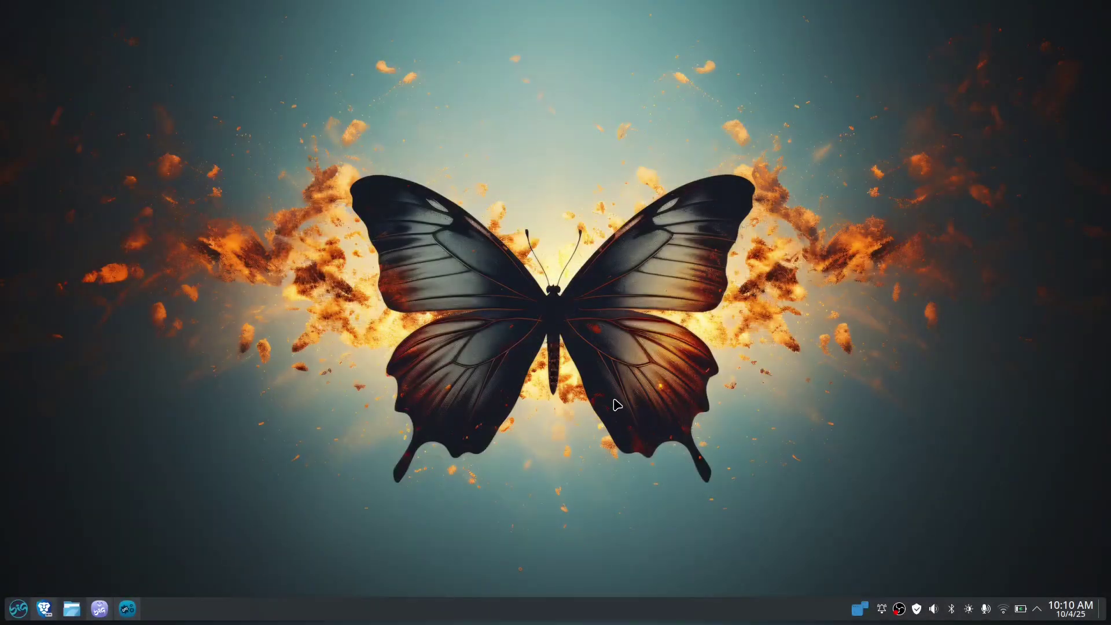